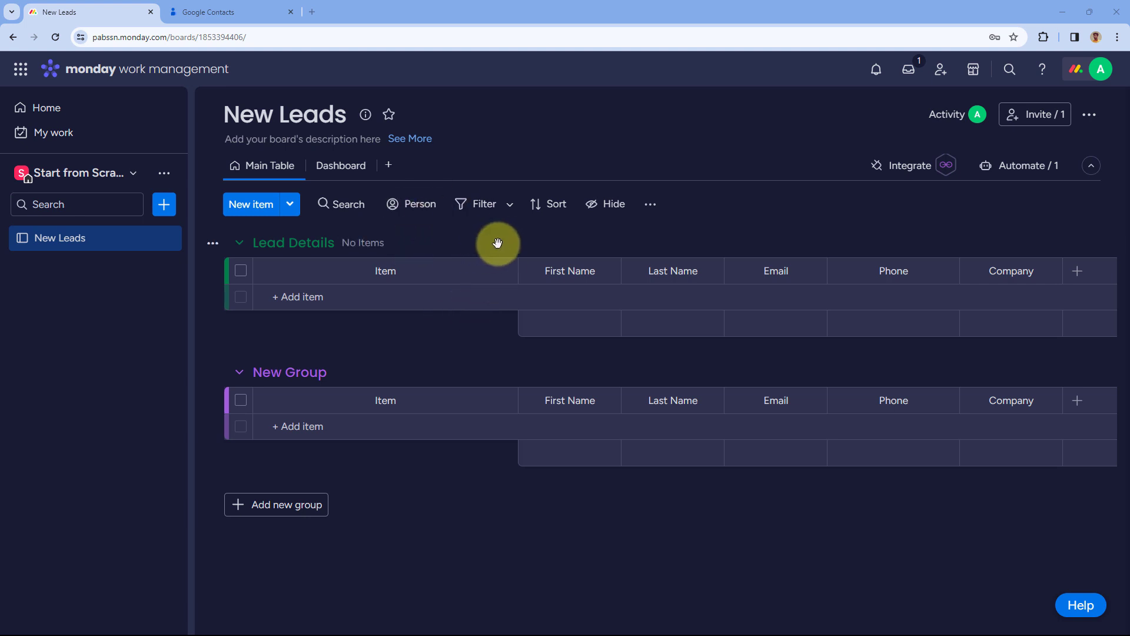
Compare the empty New Leads board with the empty Google Contacts list, which shows 0 contacts
{"action": "left_click", "coordinate": [252, 8]}
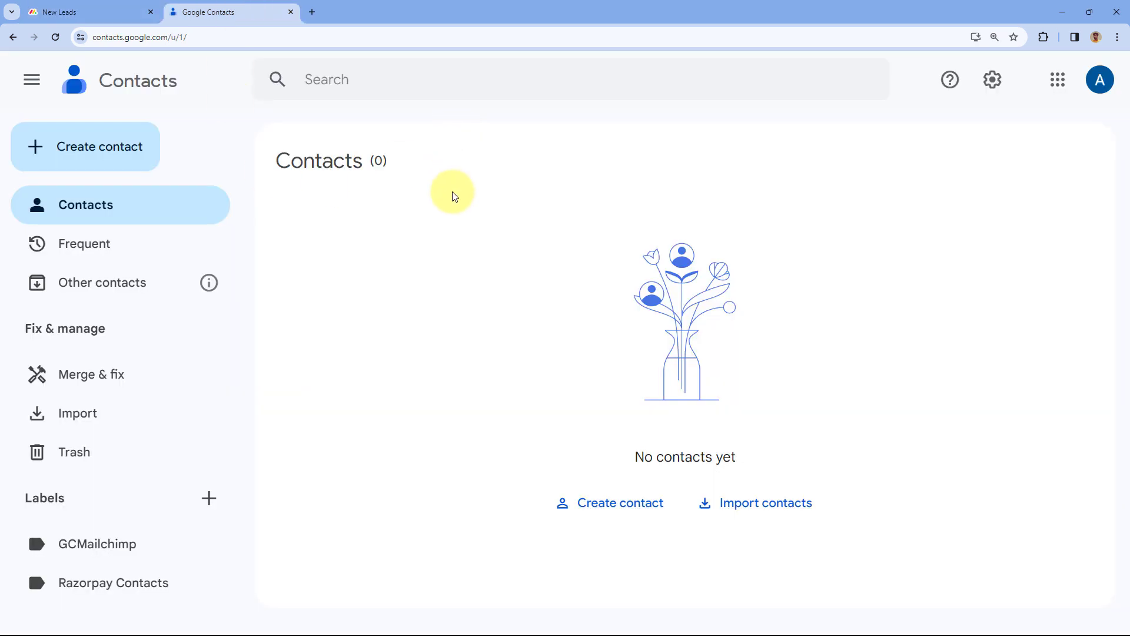
{"action": "left_click", "coordinate": [144, 12]}
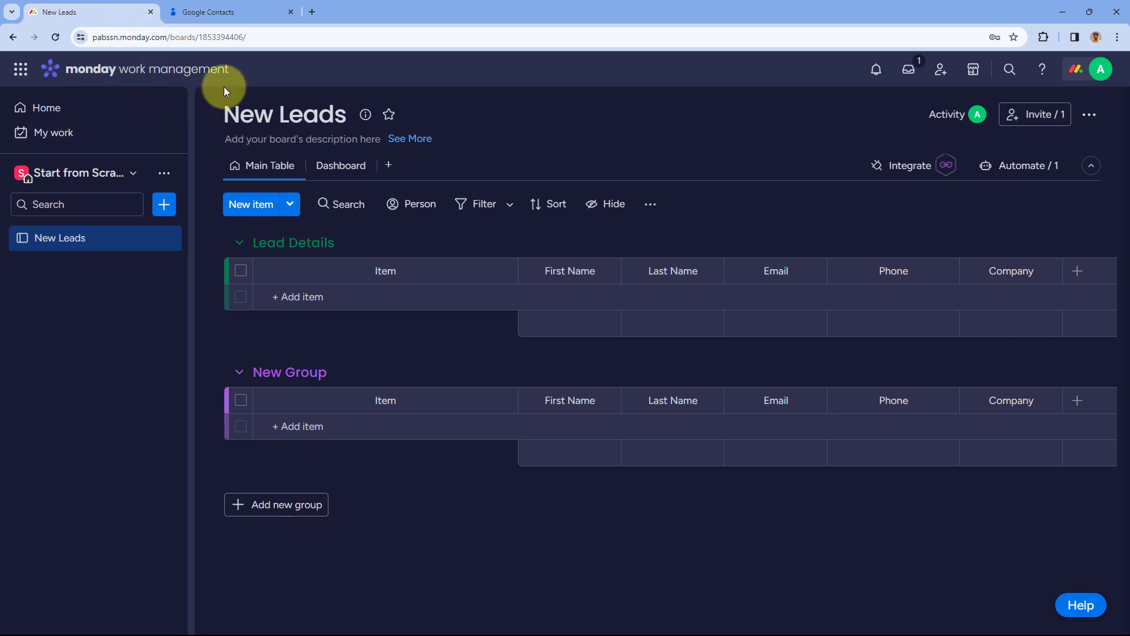
{"action": "left_click", "coordinate": [224, 9]}
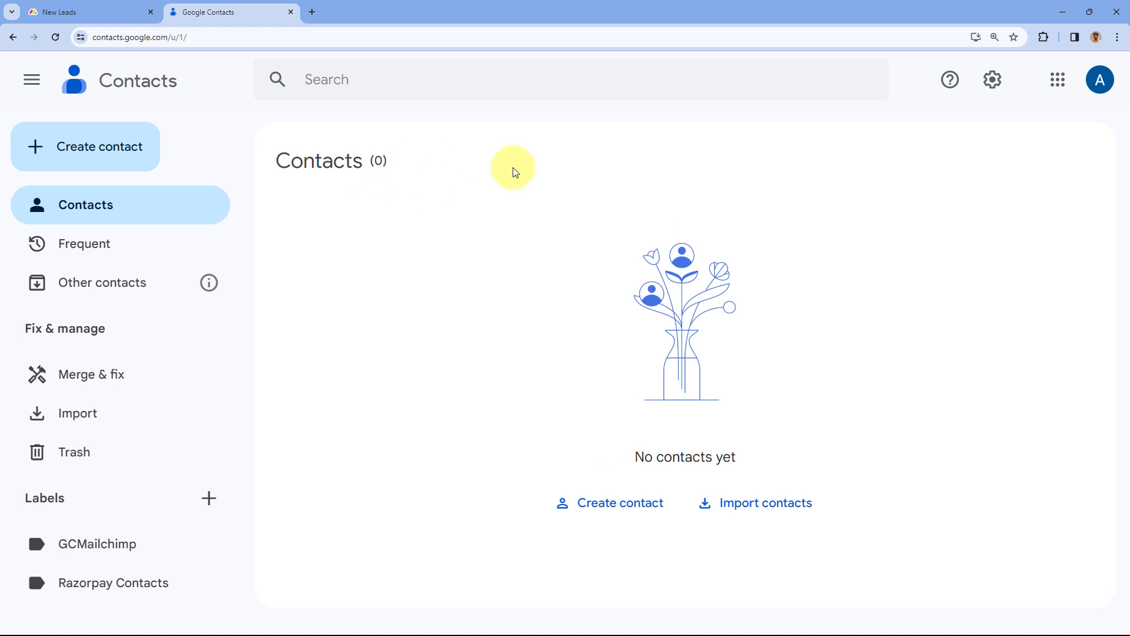
Load pabbly.com/connect in a new Chrome tab
{"action": "left_click", "coordinate": [311, 12]}
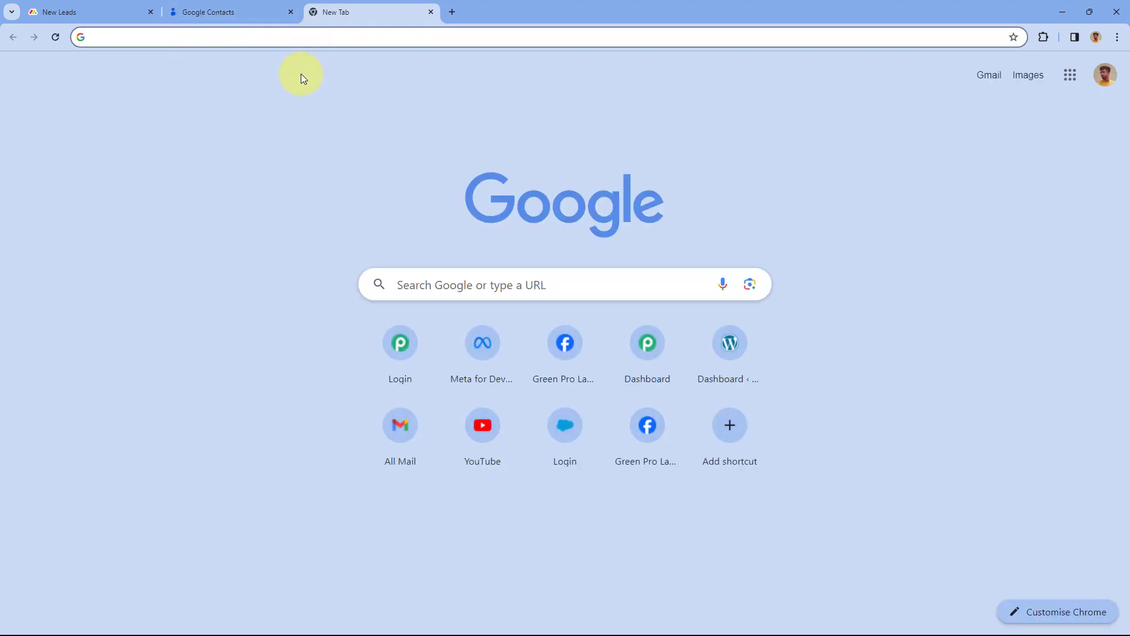
{"action": "type", "text": "pabbly.co"}
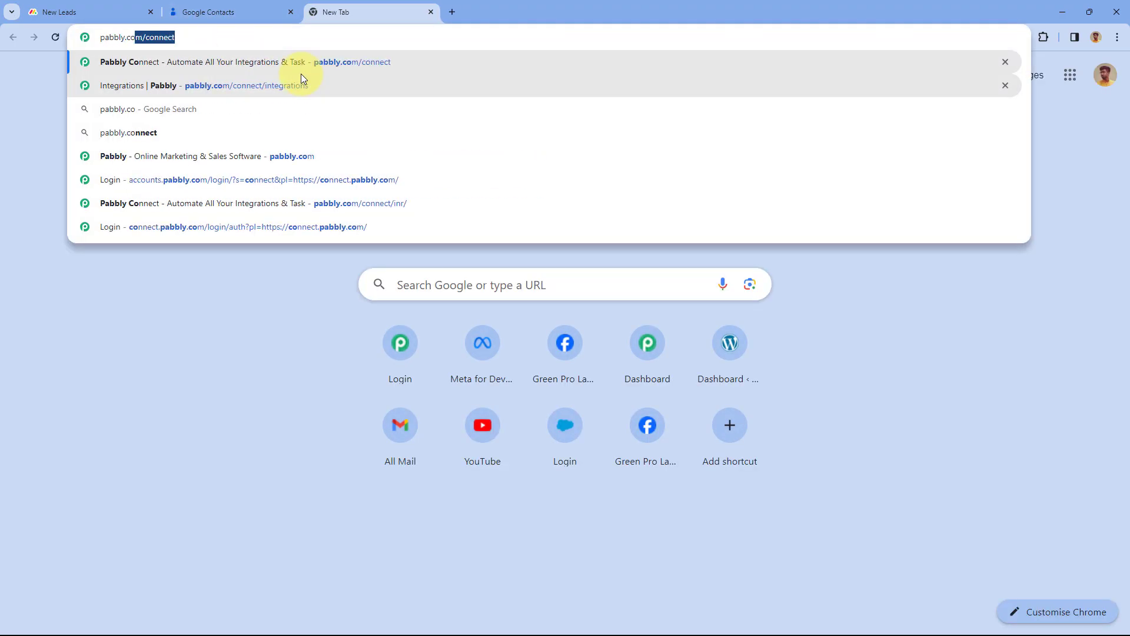
{"action": "type", "text": "m/connect"}
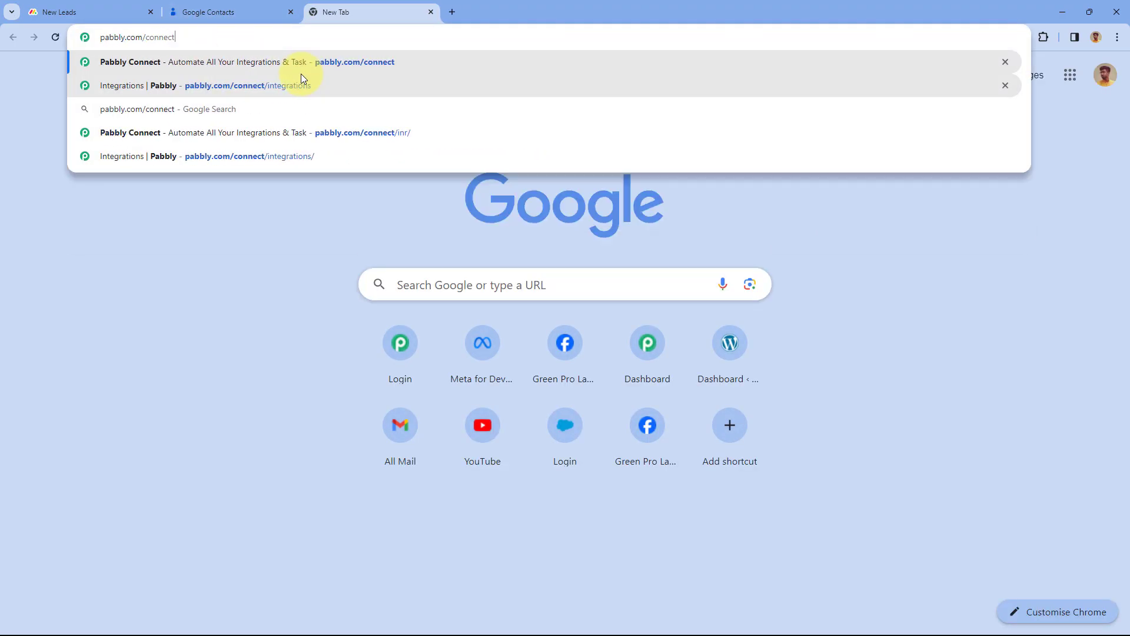
{"action": "key", "text": "Return"}
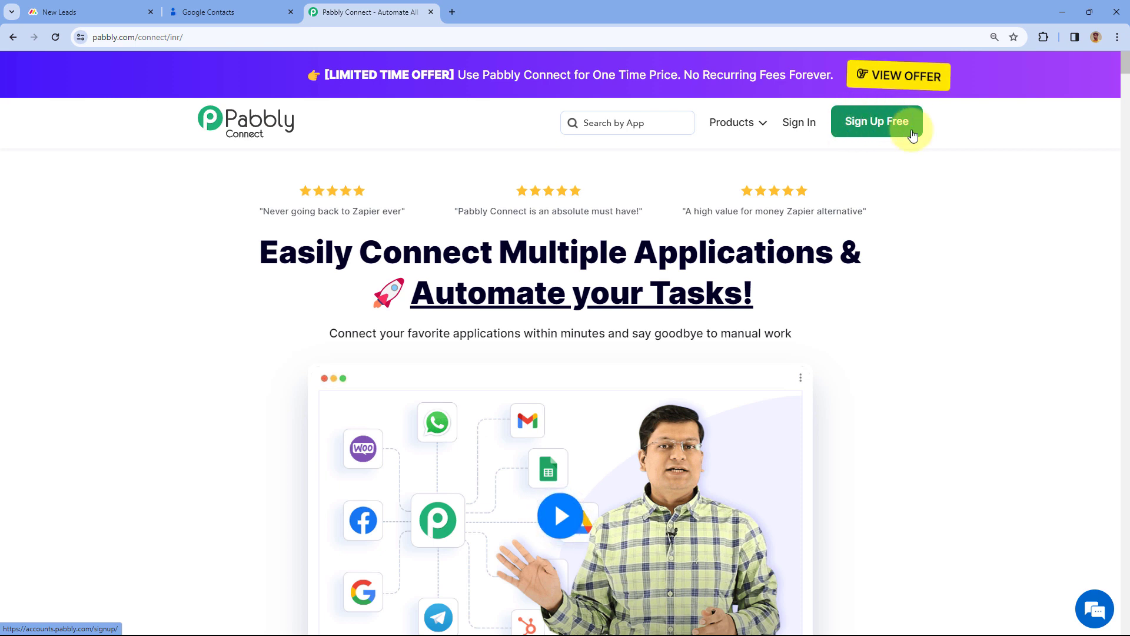
Sign in and launch Pabbly Connect from the All Apps page with Access Now
{"action": "left_click", "coordinate": [800, 124]}
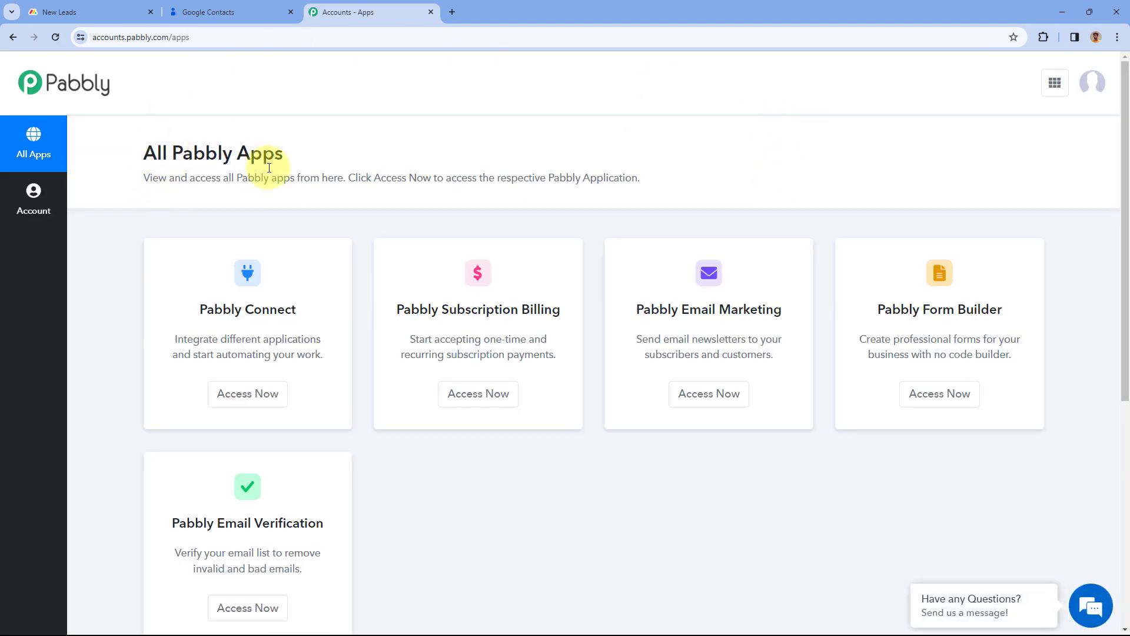
{"action": "scroll", "coordinate": [369, 149], "scroll_direction": "down", "scroll_amount": 2}
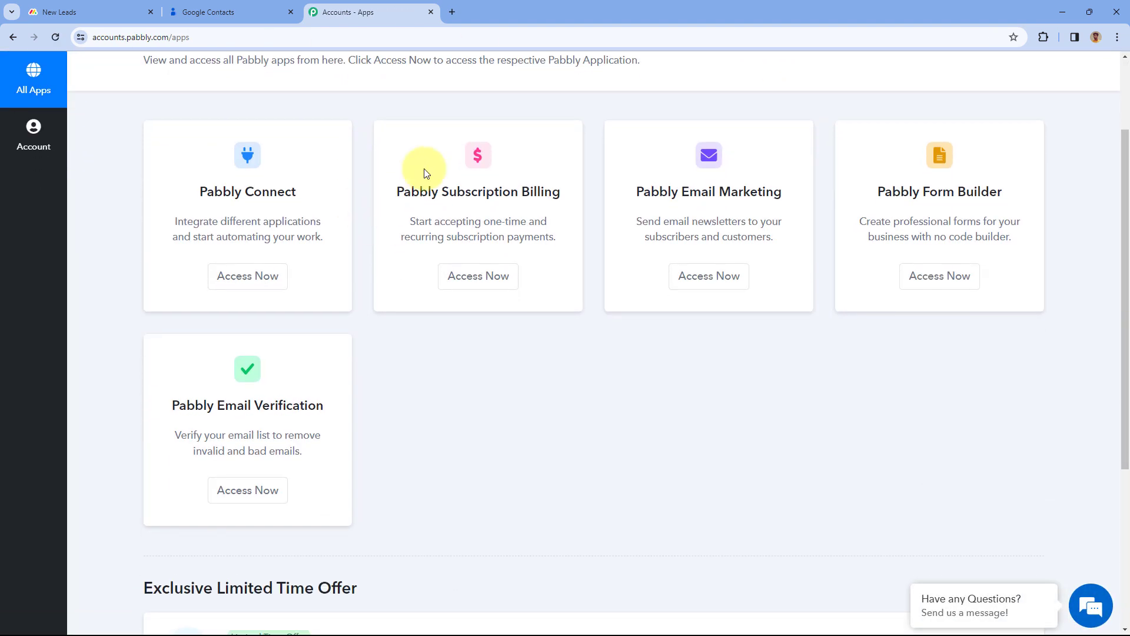
{"action": "left_click", "coordinate": [243, 278]}
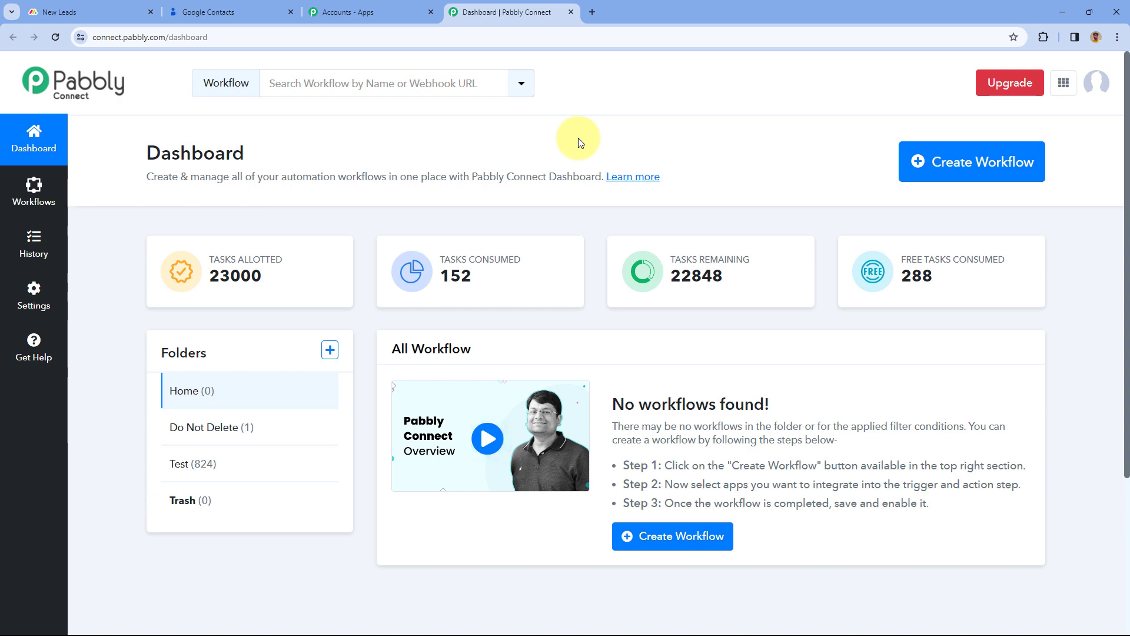
Create a workflow named 'Monday.com to Google Contacts' in the Home folder
{"action": "left_click", "coordinate": [926, 161]}
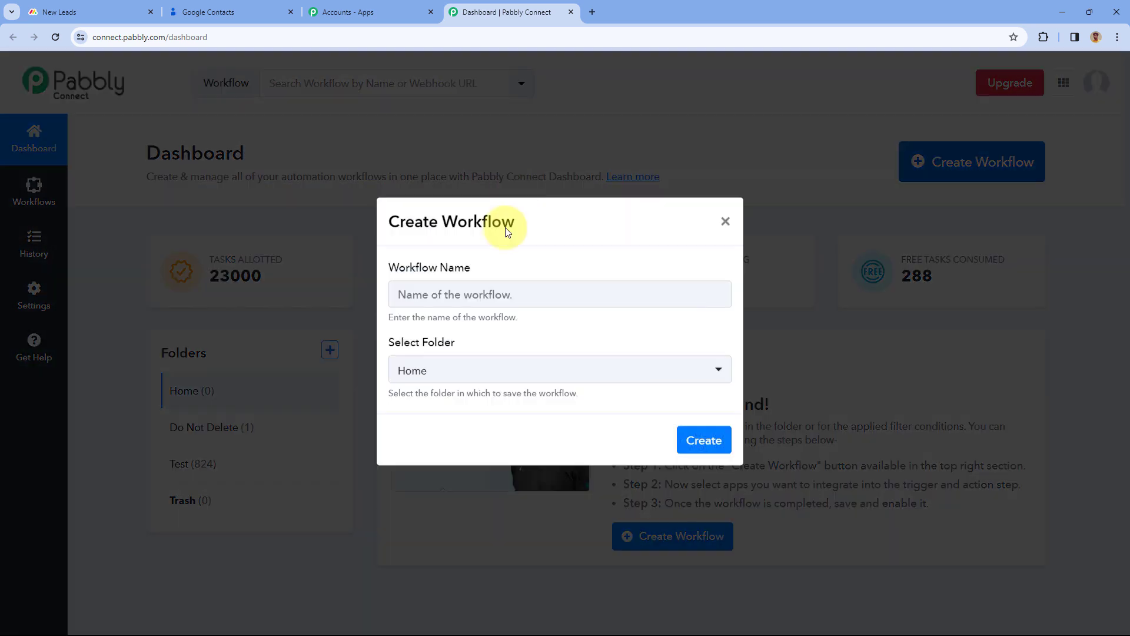
{"action": "type", "text": "Monday.com to Google Contacts"}
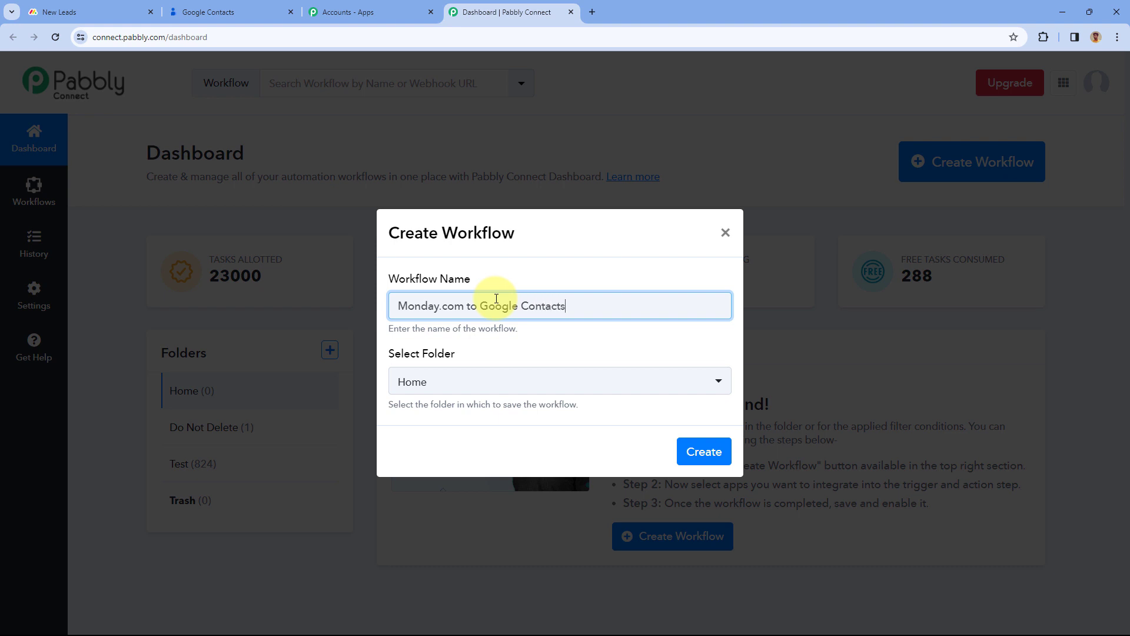
{"action": "left_click", "coordinate": [536, 384]}
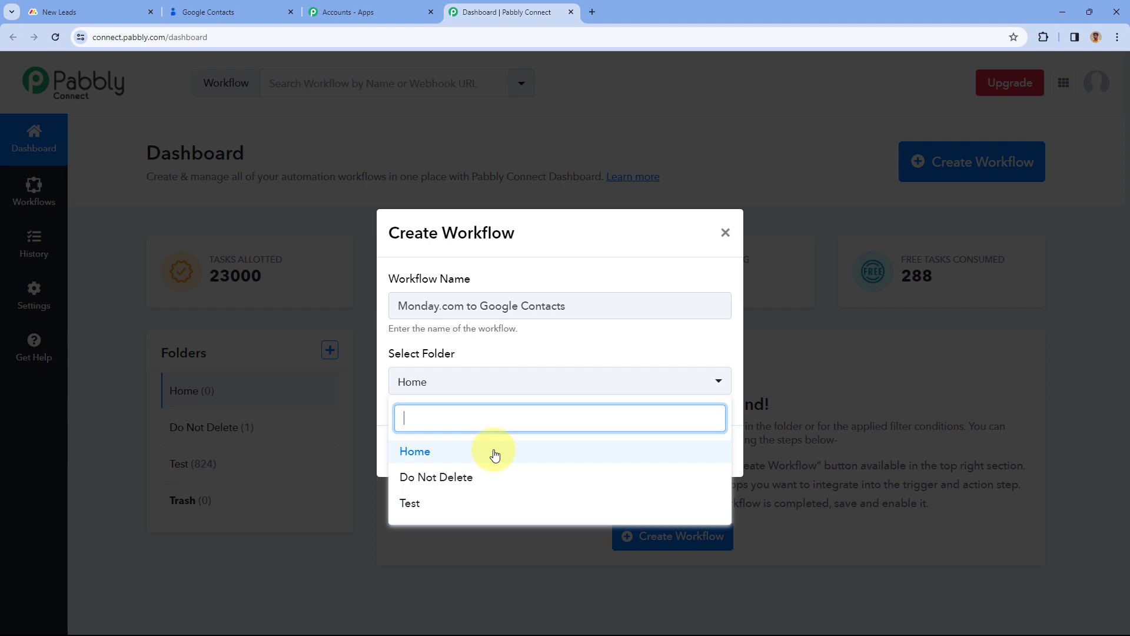
{"action": "left_click", "coordinate": [542, 370]}
{"action": "left_click", "coordinate": [690, 456]}
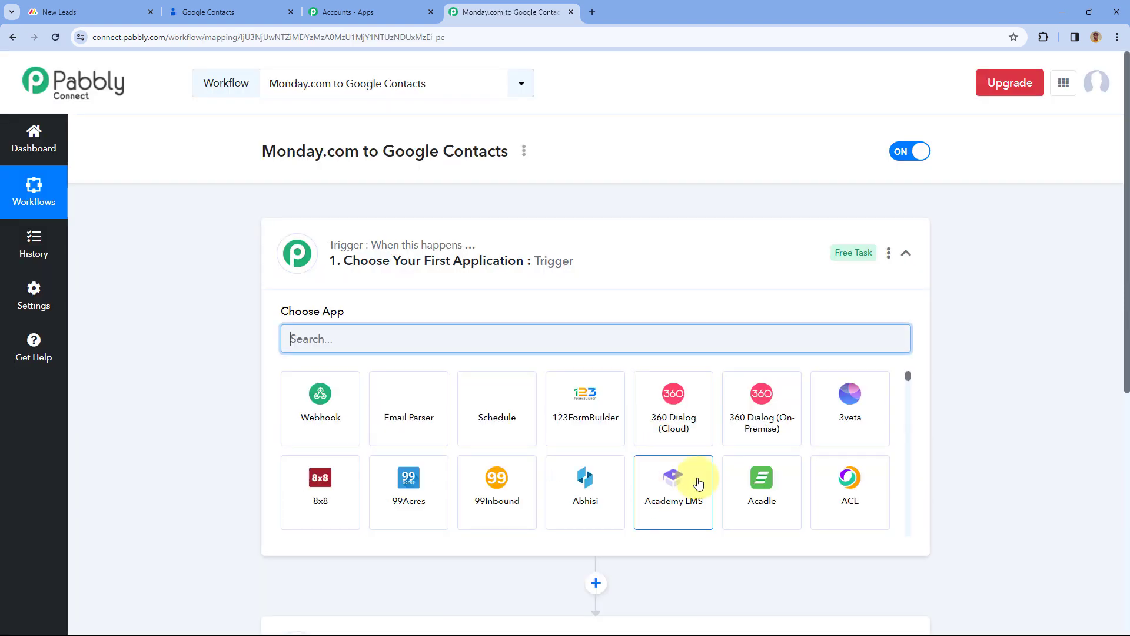
{"action": "left_click", "coordinate": [623, 255]}
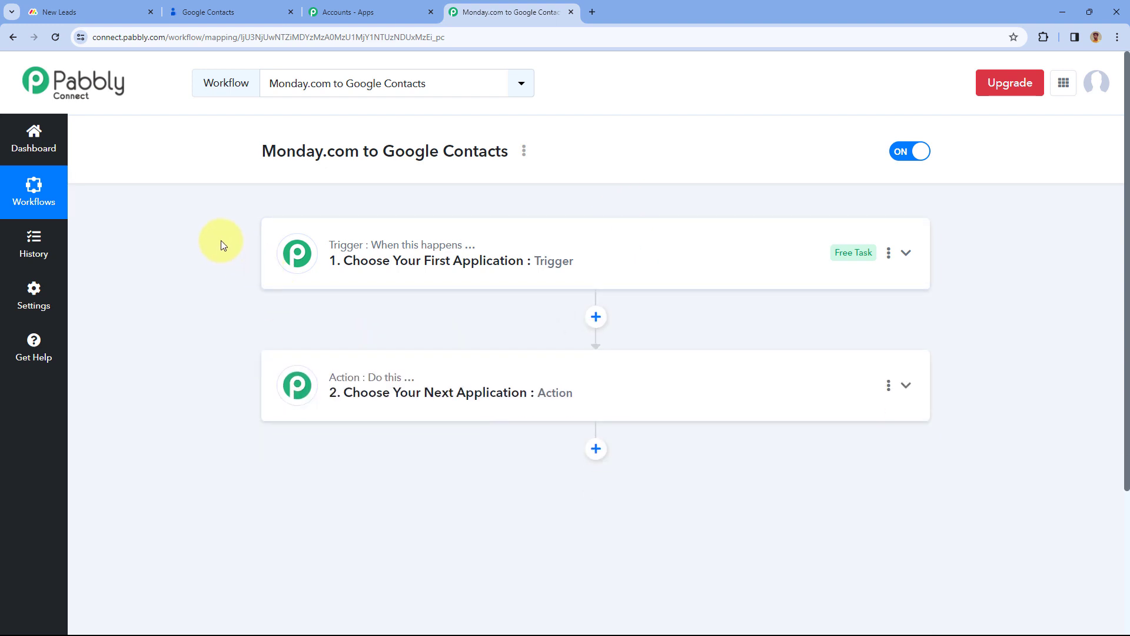
{"action": "scroll", "coordinate": [223, 244], "scroll_direction": "down", "scroll_amount": 1}
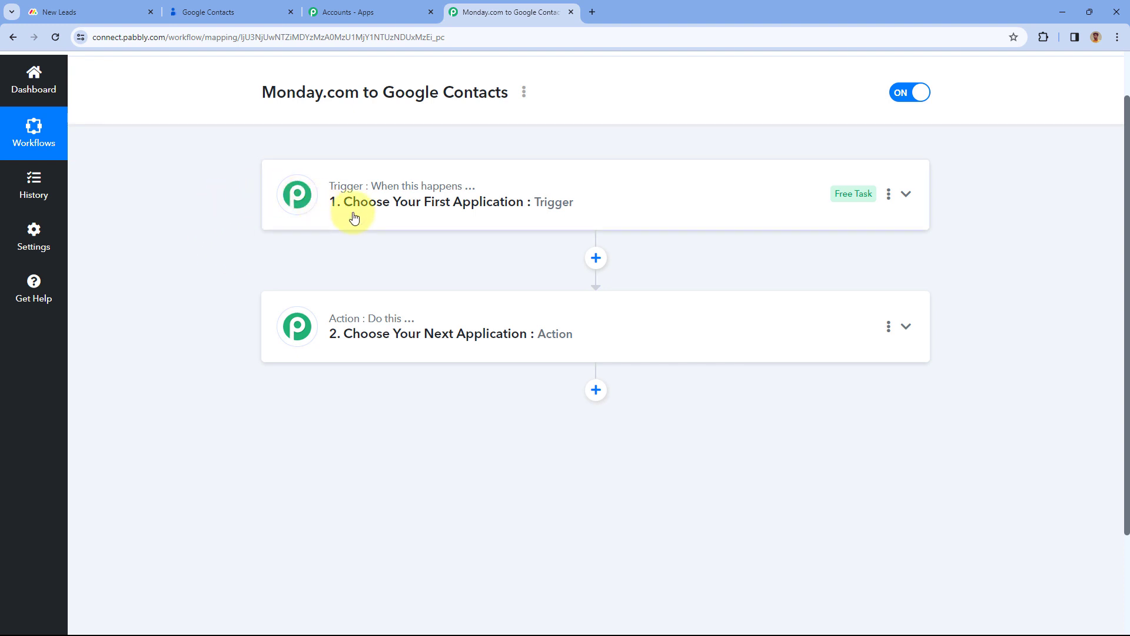
{"action": "mouse_move", "coordinate": [264, 194]}
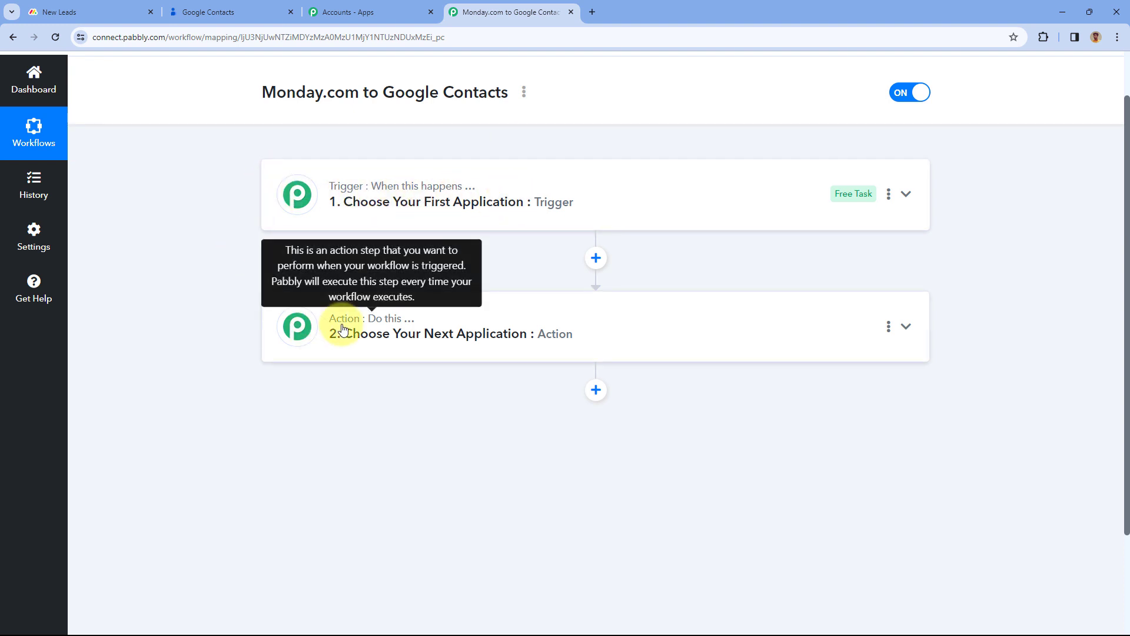
{"action": "left_click", "coordinate": [607, 201]}
{"action": "scroll", "coordinate": [210, 240], "scroll_direction": "up", "scroll_amount": 1}
{"action": "scroll", "coordinate": [205, 245], "scroll_direction": "down", "scroll_amount": 2}
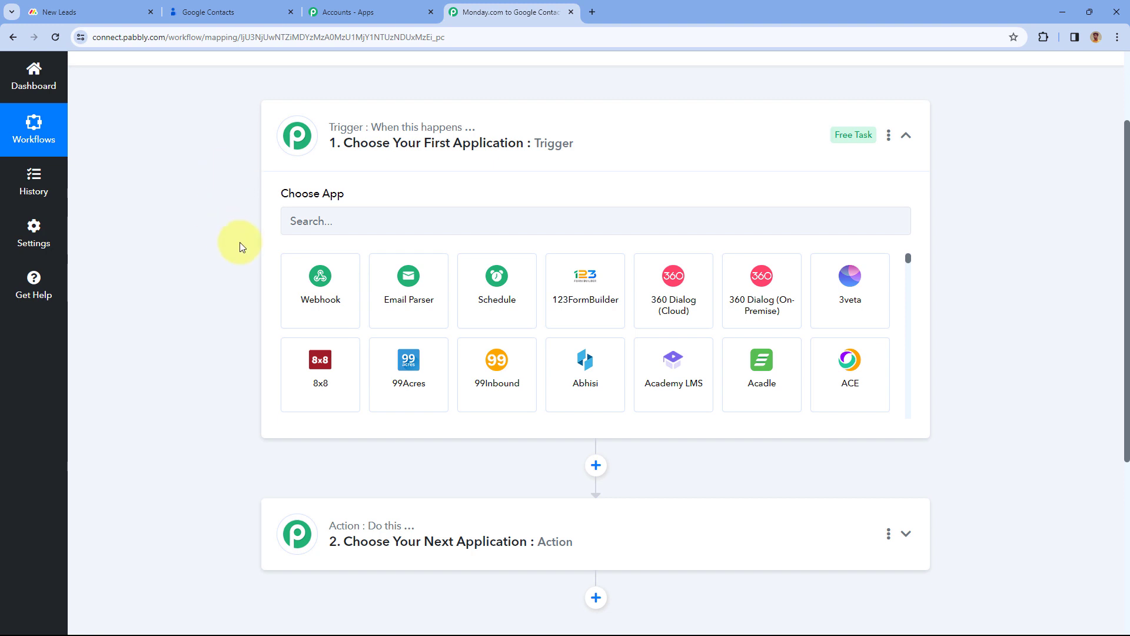
{"action": "left_click", "coordinate": [88, 12]}
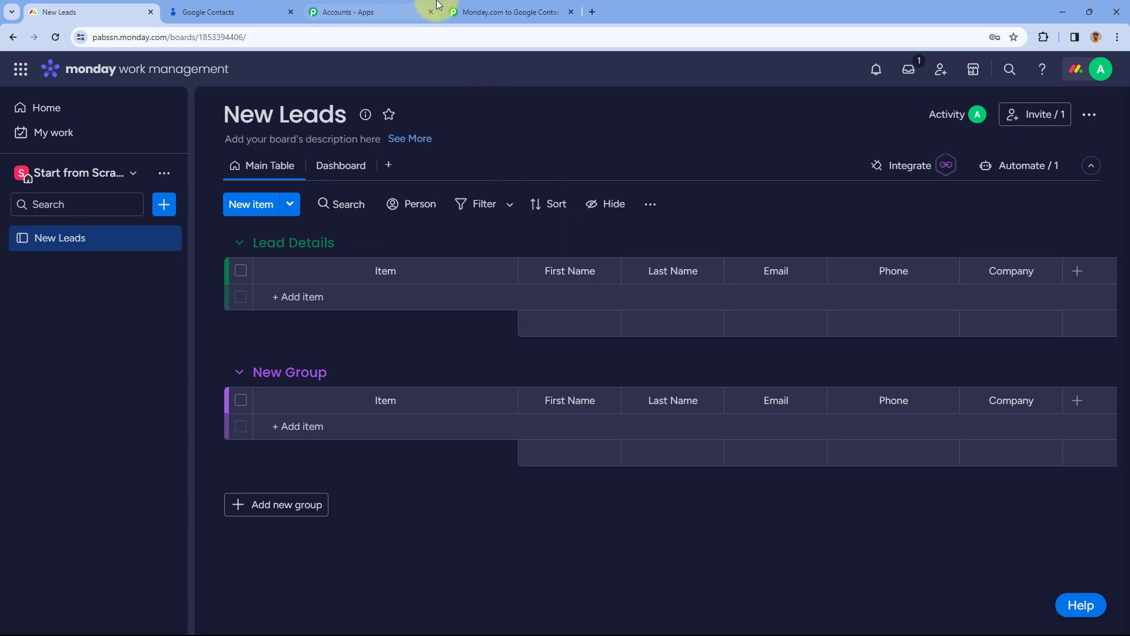
{"action": "left_click", "coordinate": [504, 11]}
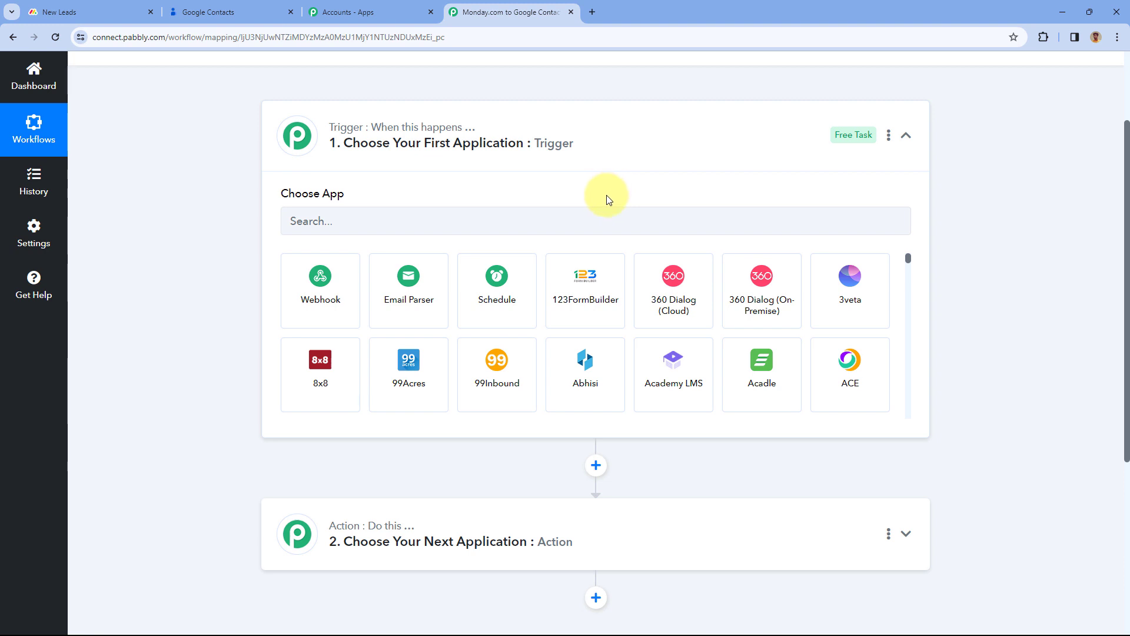
{"action": "scroll", "coordinate": [608, 200], "scroll_direction": "down", "scroll_amount": 2}
{"action": "scroll", "coordinate": [494, 245], "scroll_direction": "up", "scroll_amount": 1}
{"action": "scroll", "coordinate": [496, 270], "scroll_direction": "down", "scroll_amount": 2}
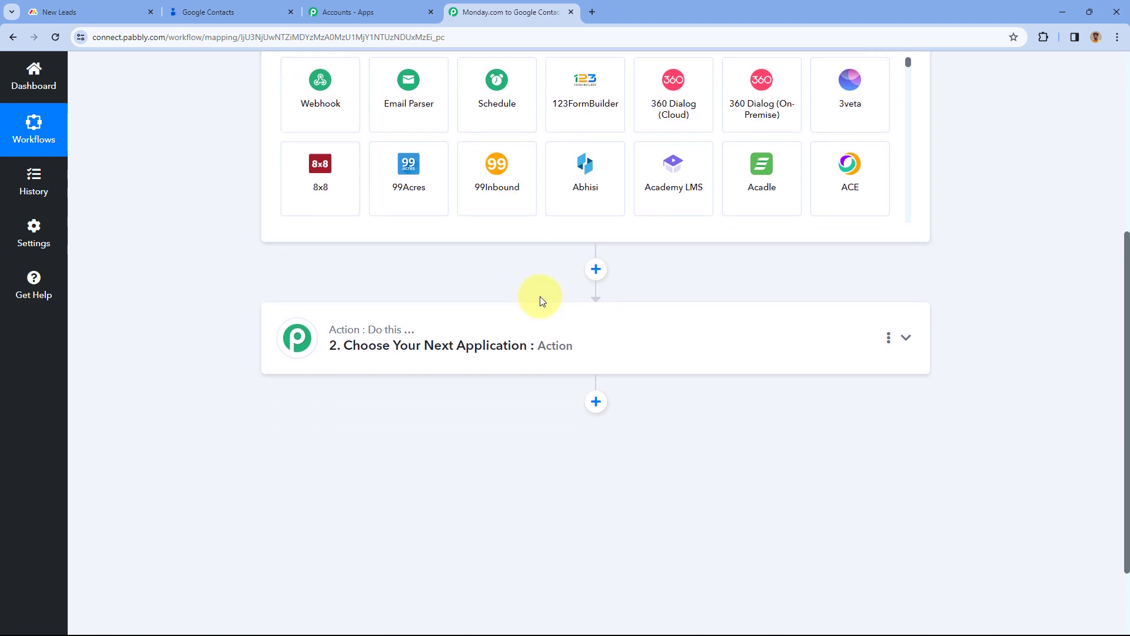
{"action": "scroll", "coordinate": [542, 300], "scroll_direction": "up", "scroll_amount": 1}
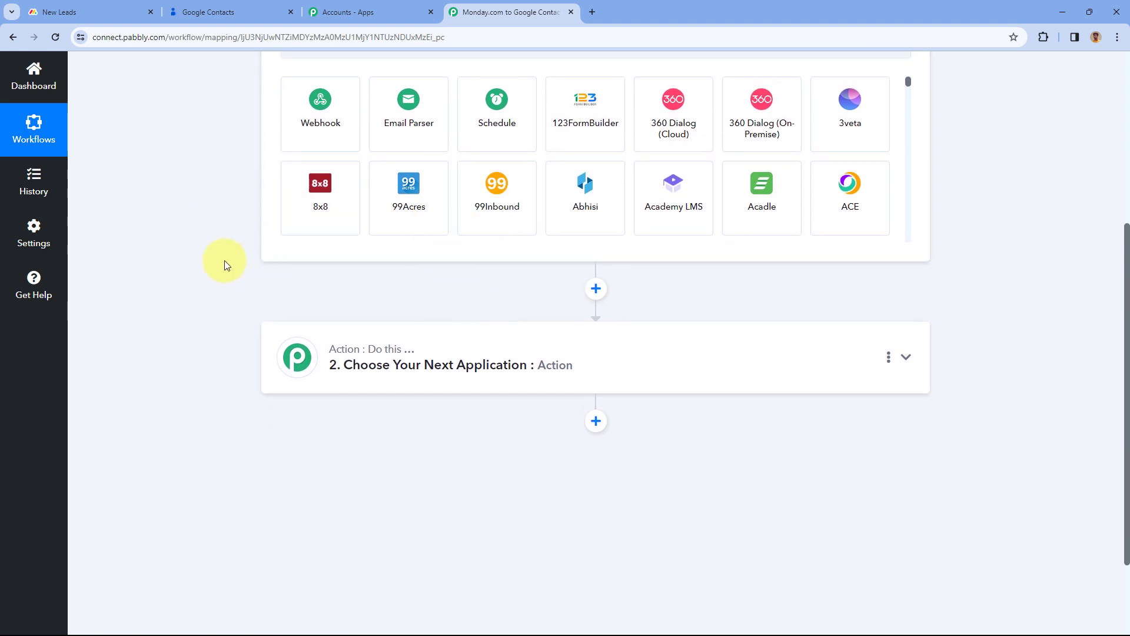
{"action": "left_click", "coordinate": [218, 12]}
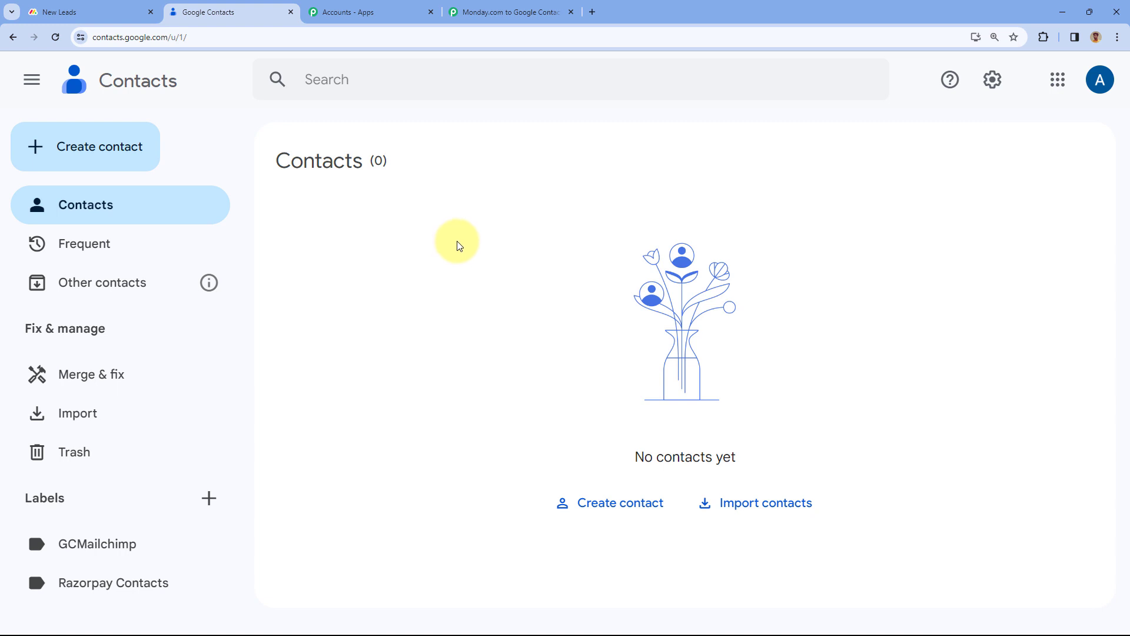
{"action": "left_click", "coordinate": [531, 7]}
{"action": "scroll", "coordinate": [306, 241], "scroll_direction": "up", "scroll_amount": 5}
{"action": "scroll", "coordinate": [236, 294], "scroll_direction": "down", "scroll_amount": 3}
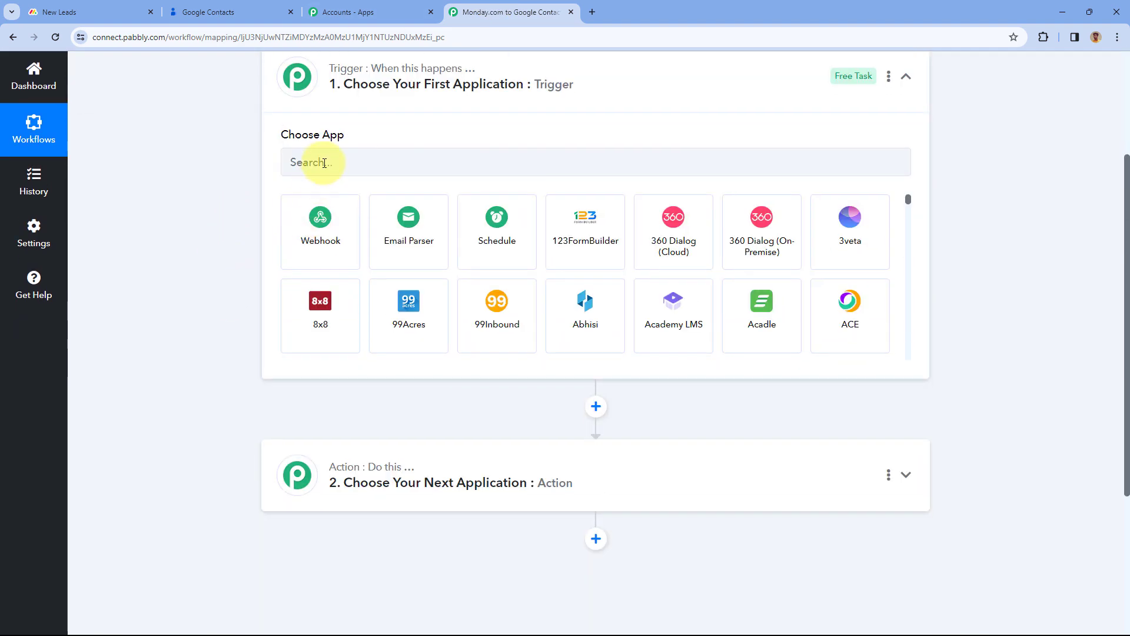
Set the trigger to Monday.com with the New Item in Board event
{"action": "left_click", "coordinate": [325, 163]}
{"action": "type", "text": "Mond"}
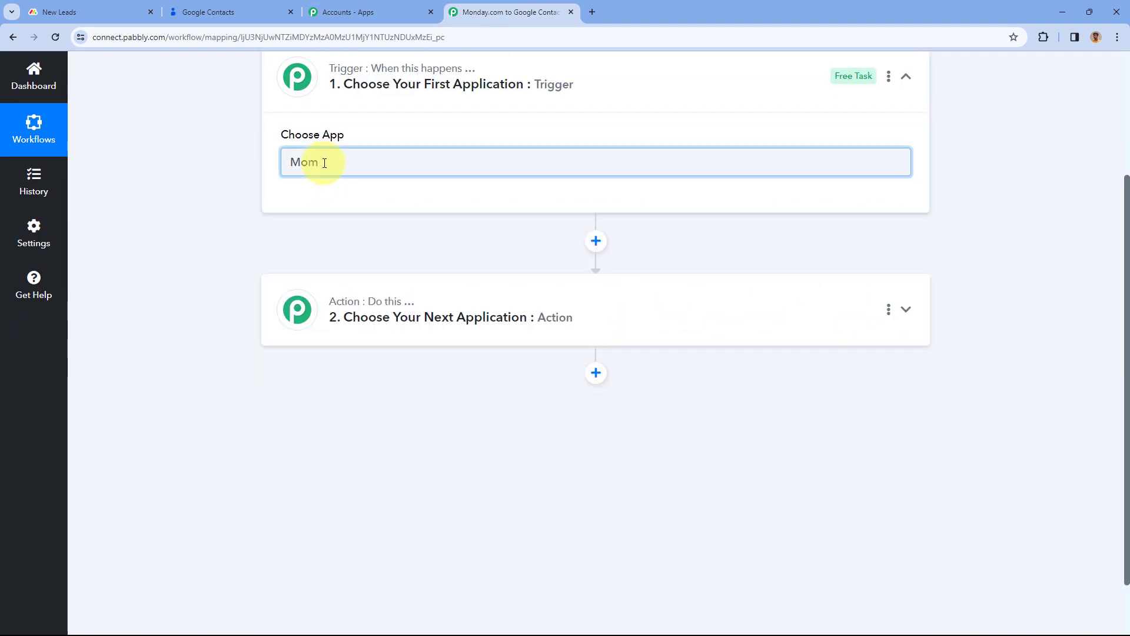
{"action": "type", "text": "ay"}
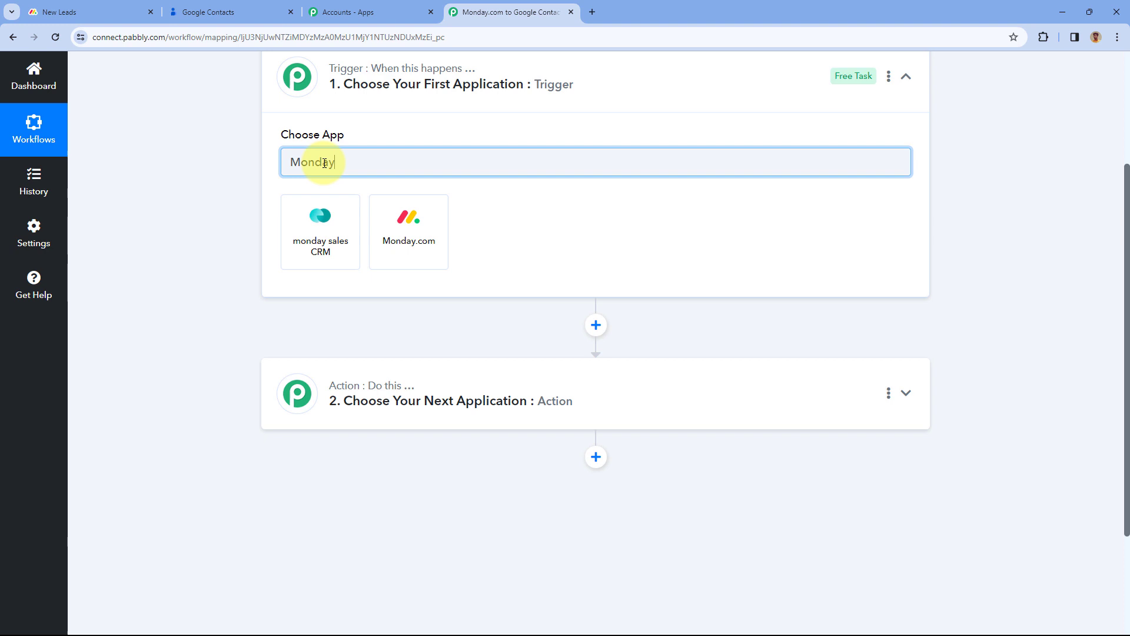
{"action": "left_click", "coordinate": [387, 221]}
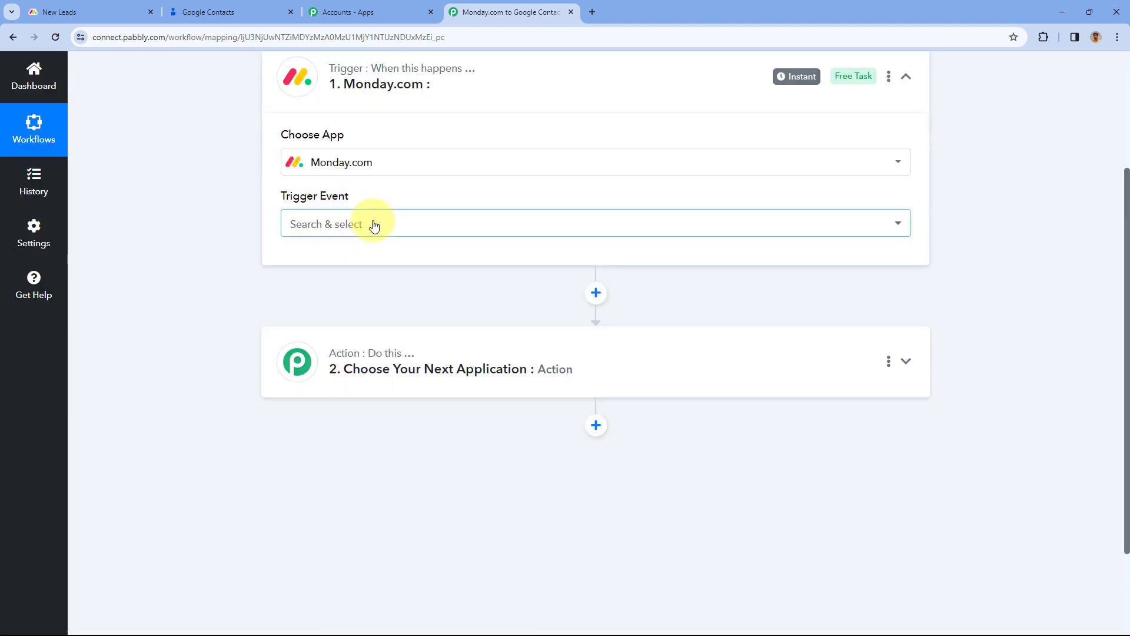
{"action": "left_click", "coordinate": [374, 225]}
{"action": "scroll", "coordinate": [240, 252], "scroll_direction": "down", "scroll_amount": 2}
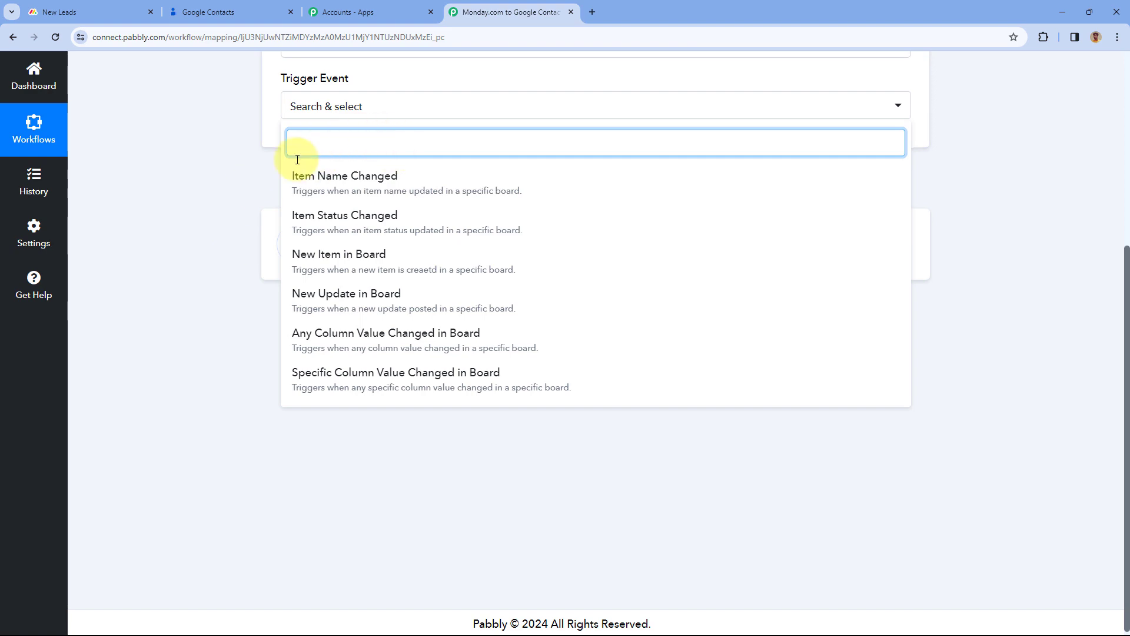
{"action": "left_click", "coordinate": [371, 259]}
Copy the trigger's webhook URL and go to the New Leads board
{"action": "scroll", "coordinate": [449, 170], "scroll_direction": "up", "scroll_amount": 2}
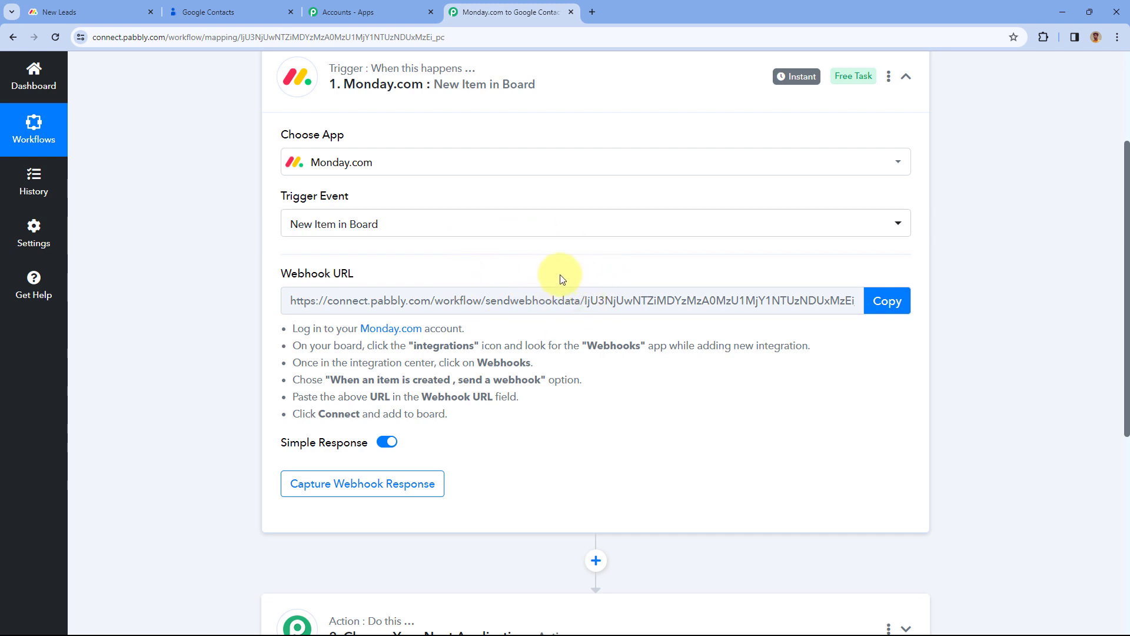
{"action": "left_click", "coordinate": [885, 300]}
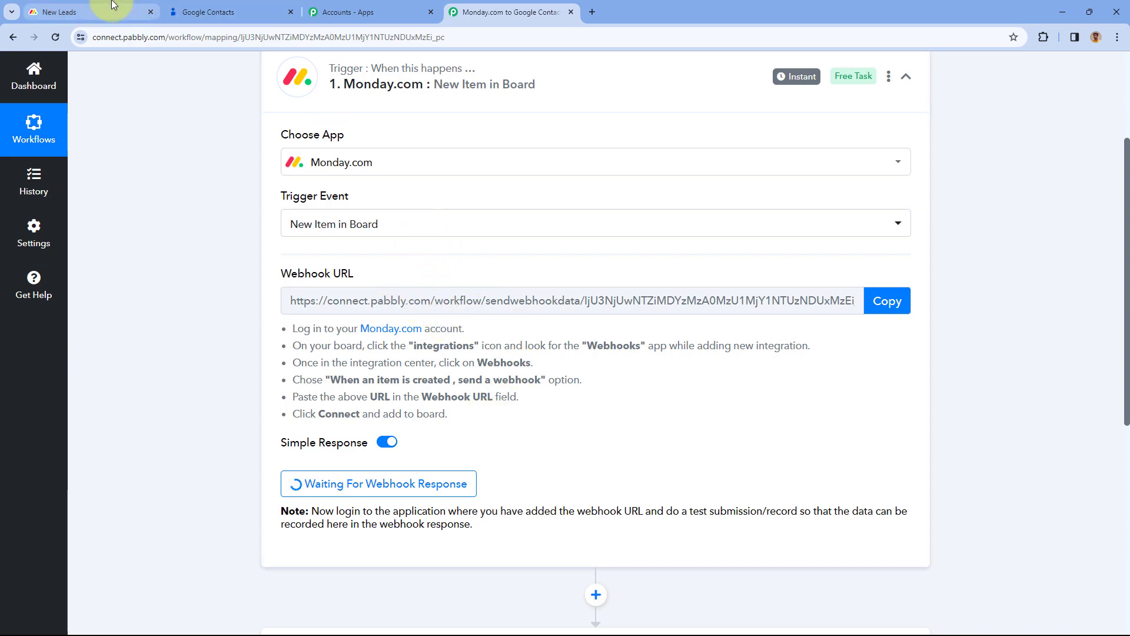
{"action": "left_click", "coordinate": [120, 8]}
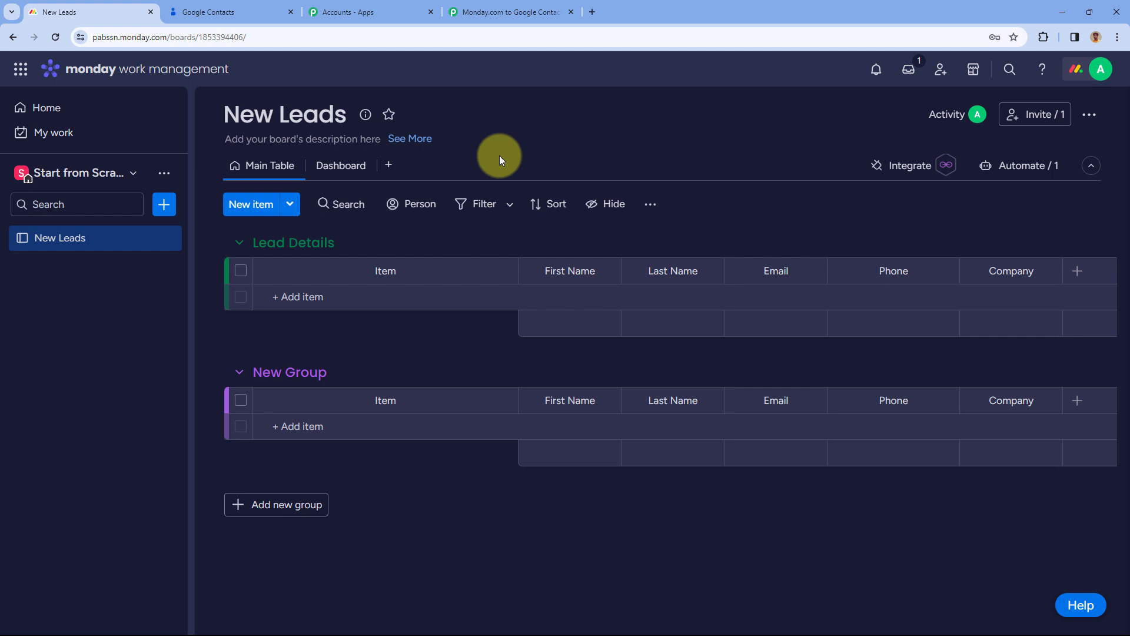
Add the Webhooks recipe 'When an item is created, send a webhook' to the board
{"action": "left_click", "coordinate": [897, 173]}
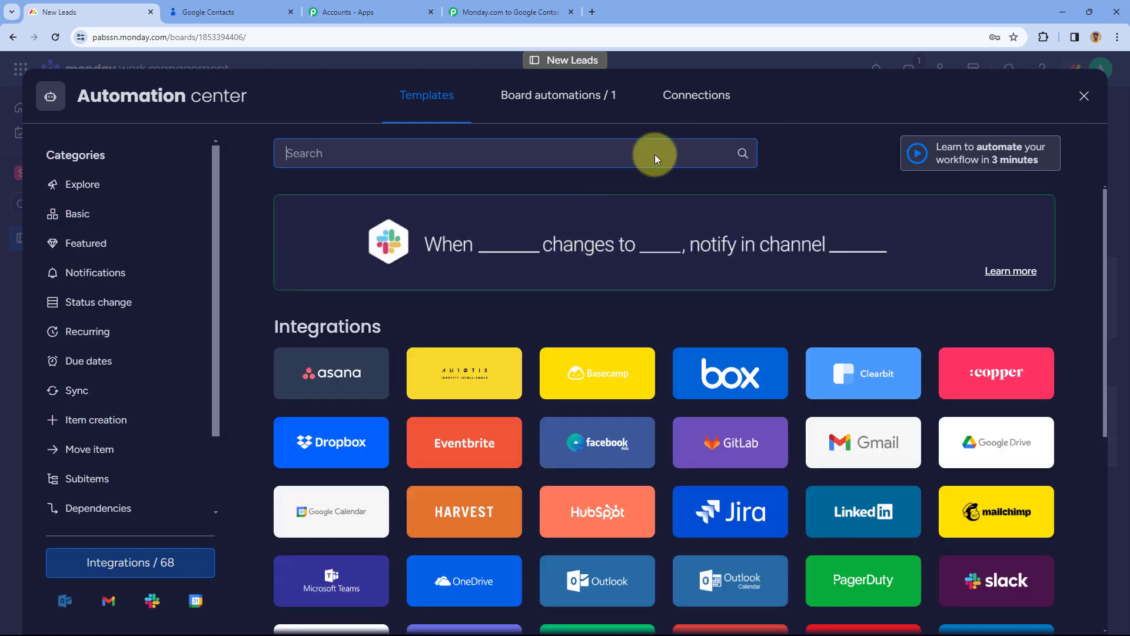
{"action": "left_click", "coordinate": [400, 152]}
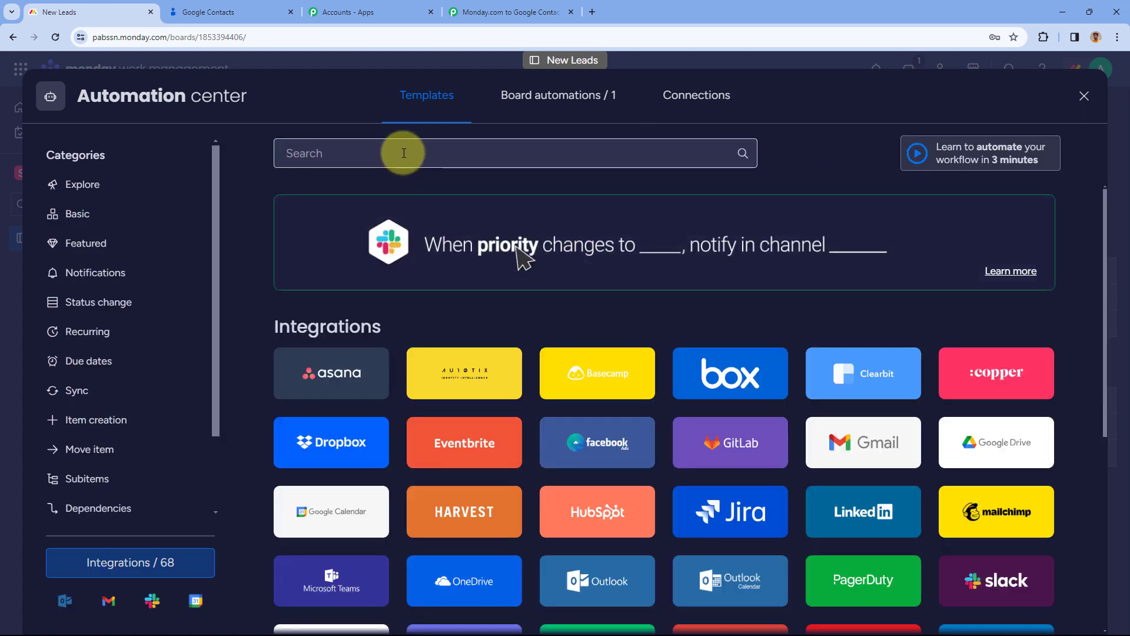
{"action": "type", "text": "Webhook"}
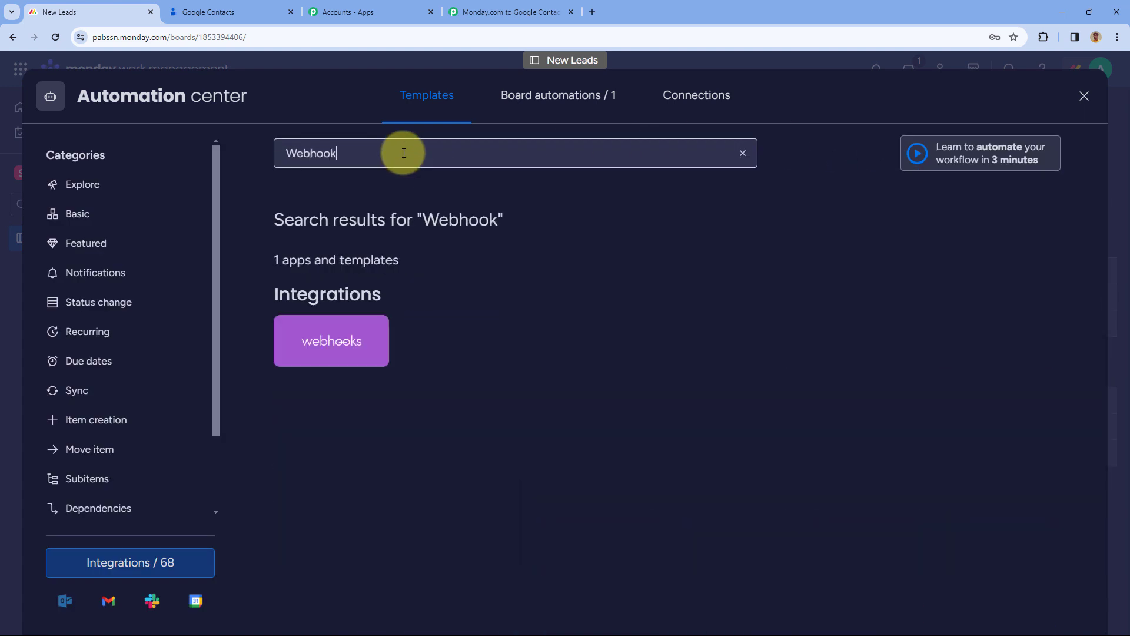
{"action": "type", "text": "s"}
{"action": "left_click", "coordinate": [365, 332]}
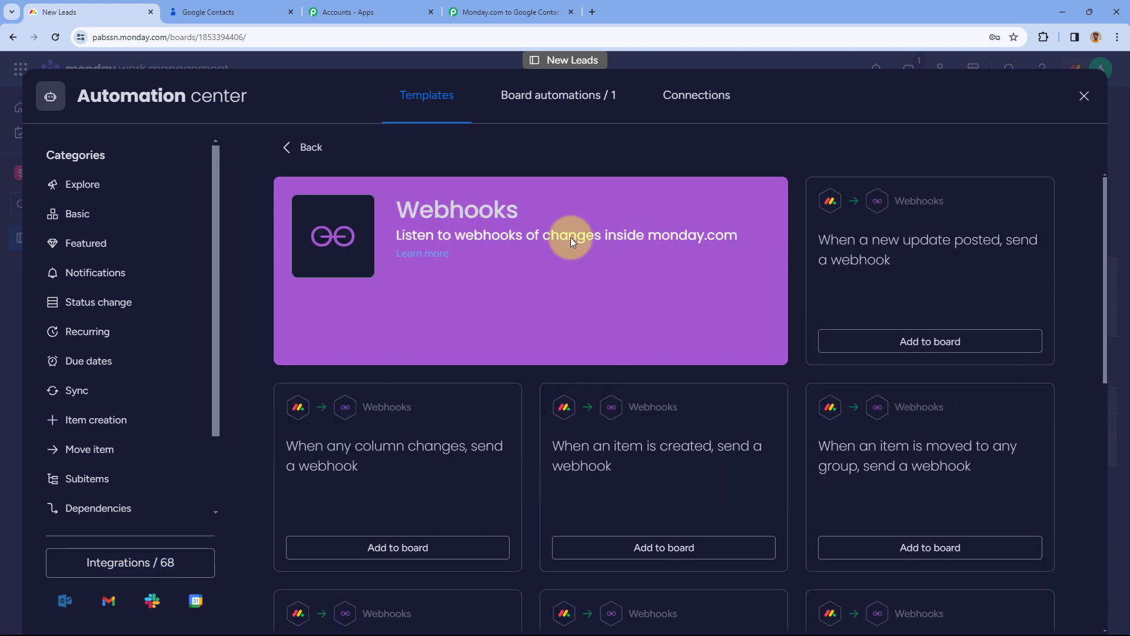
{"action": "scroll", "coordinate": [730, 319], "scroll_direction": "down", "scroll_amount": 2}
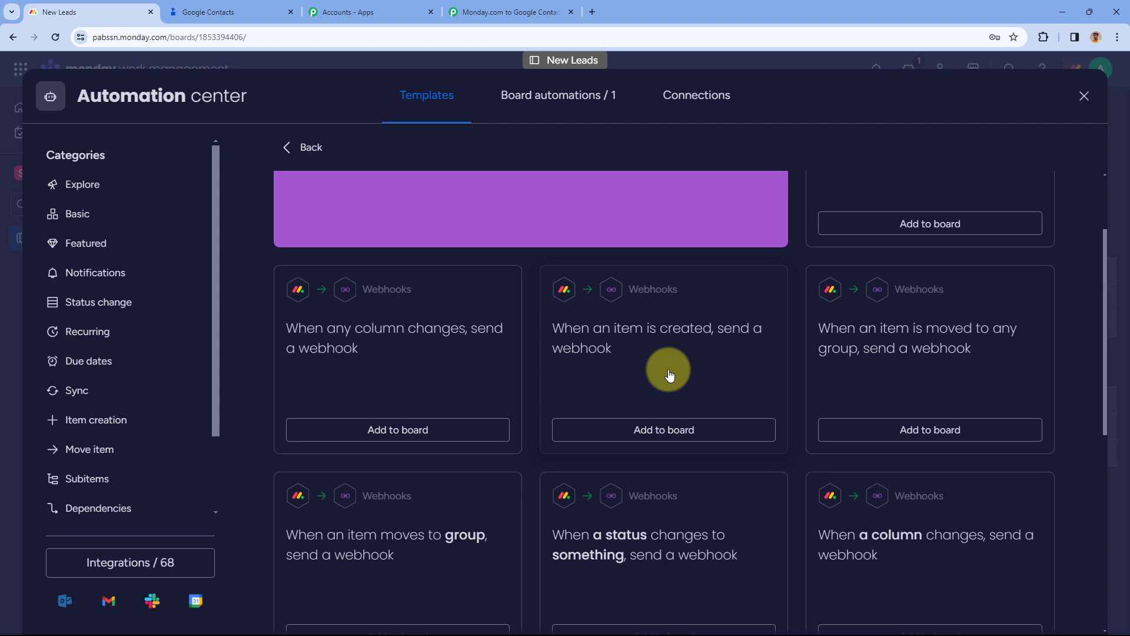
{"action": "left_click", "coordinate": [661, 432]}
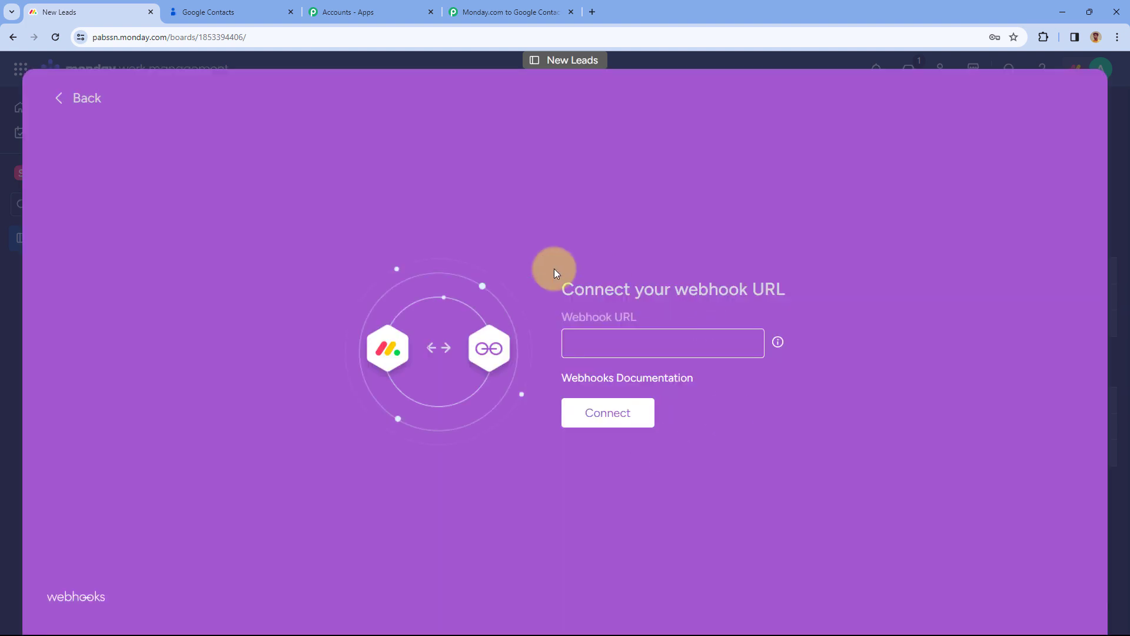
Paste the Pabbly webhook URL, connect it, and add the automation to the board
{"action": "right_click", "coordinate": [581, 342]}
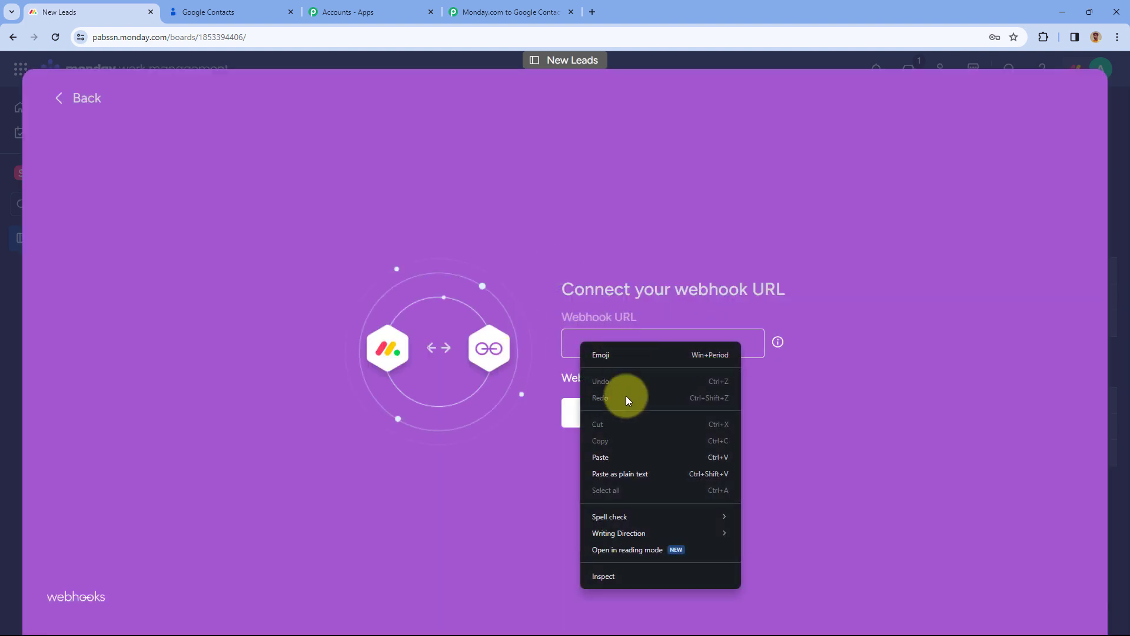
{"action": "left_click", "coordinate": [618, 451]}
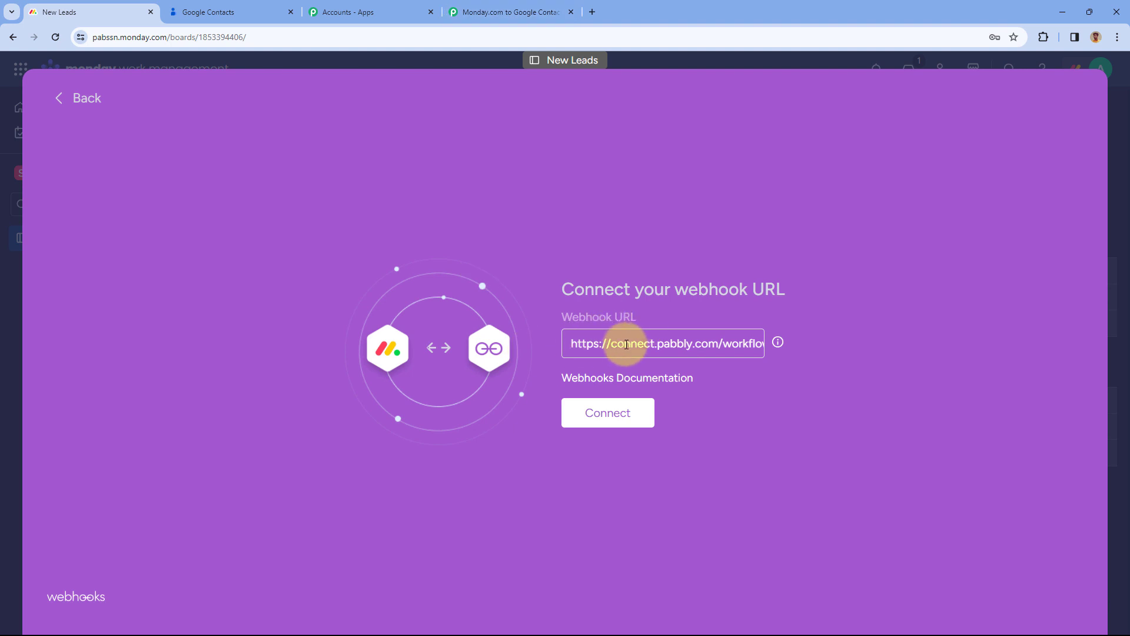
{"action": "left_click", "coordinate": [618, 413]}
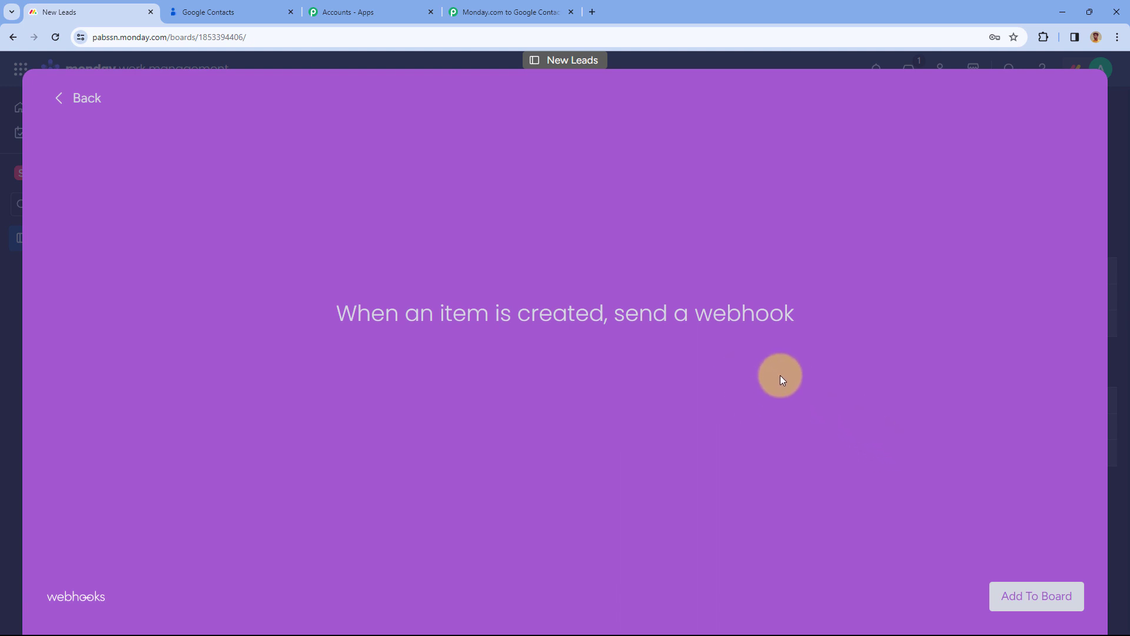
{"action": "left_click", "coordinate": [1015, 593]}
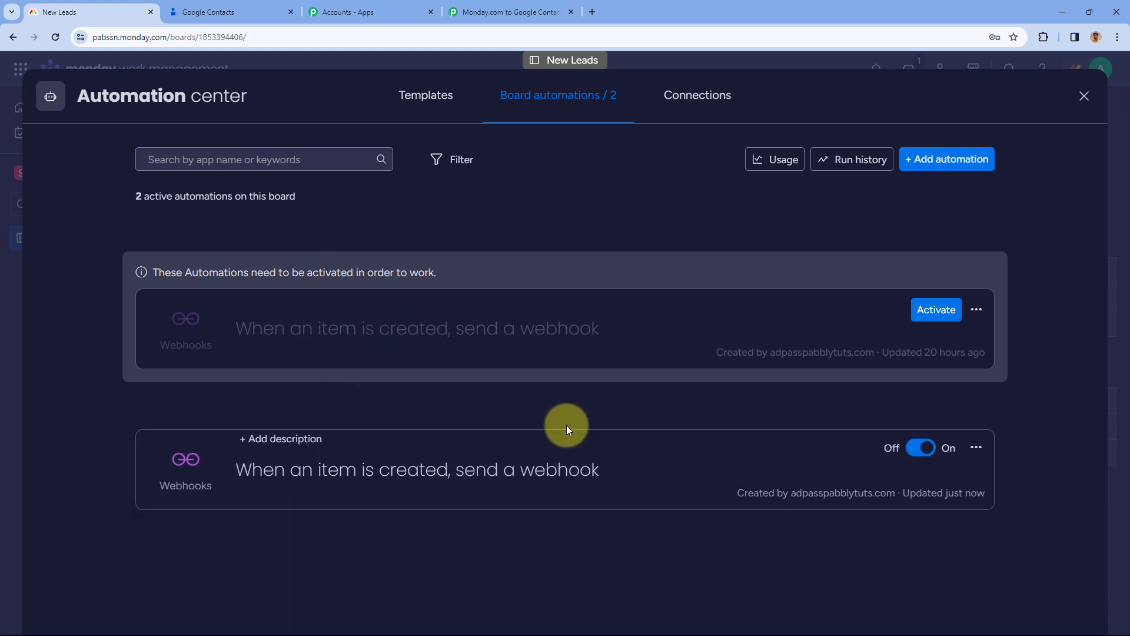
{"action": "left_click", "coordinate": [1083, 105]}
{"action": "left_click", "coordinate": [1019, 194]}
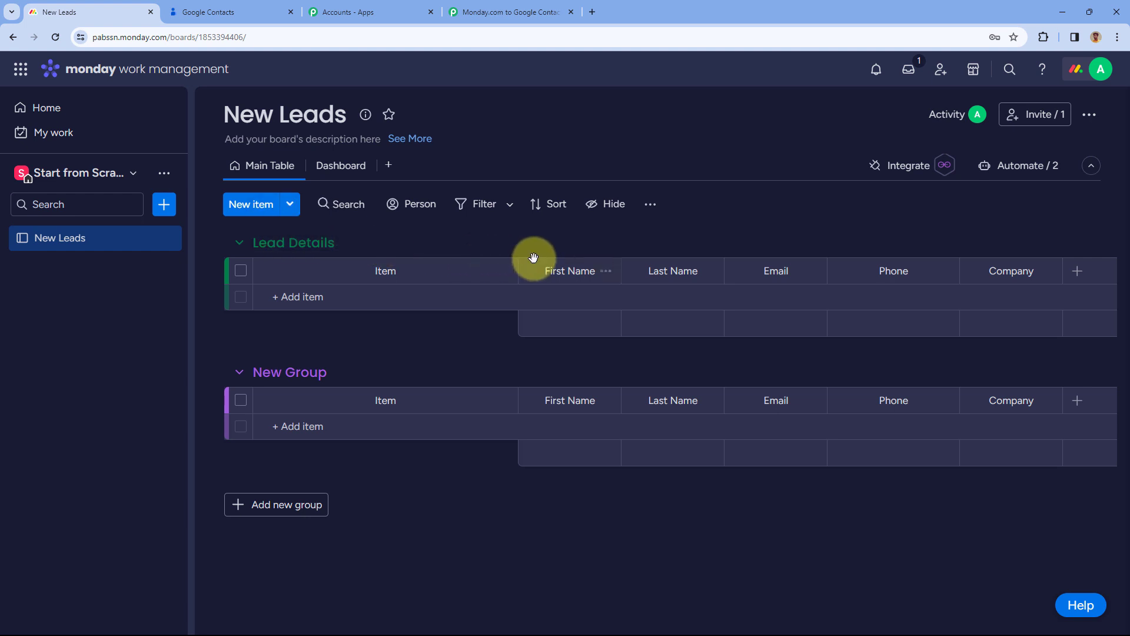
From the Dashboard view, start a new item named Demo User in the Lead Details group
{"action": "left_click", "coordinate": [348, 168]}
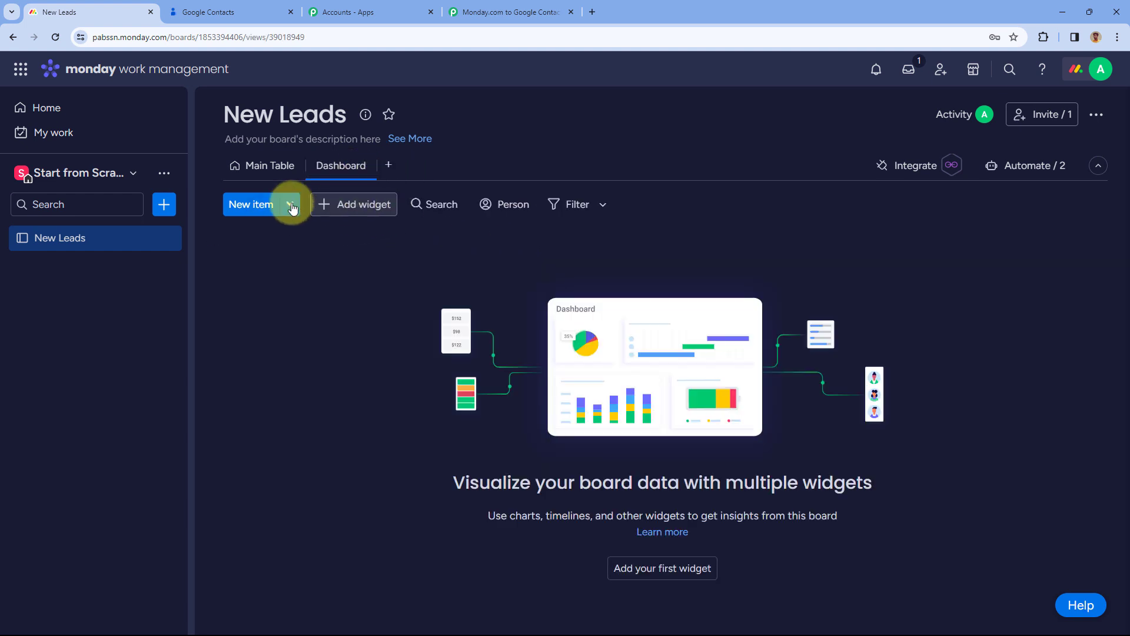
{"action": "left_click", "coordinate": [262, 206]}
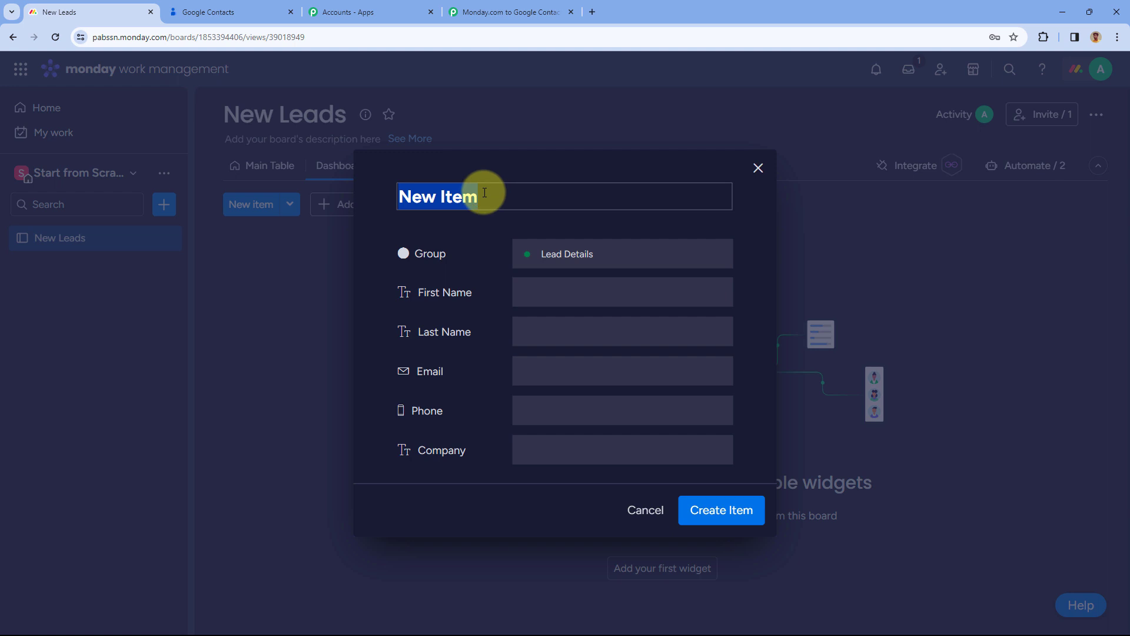
{"action": "type", "text": "Demo User"}
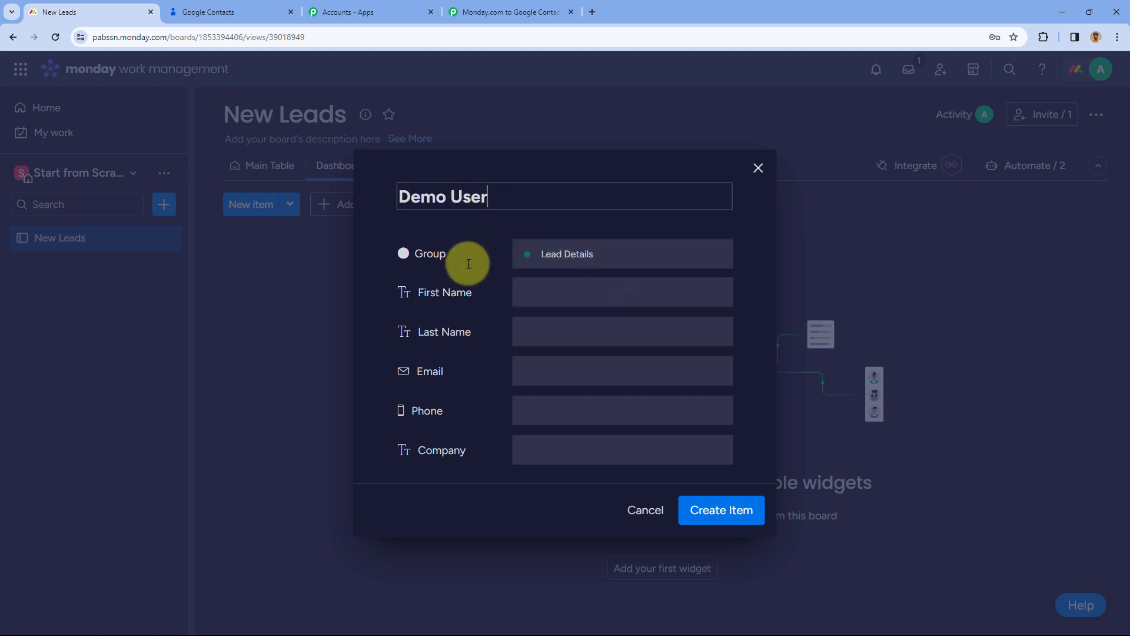
{"action": "left_click", "coordinate": [576, 254]}
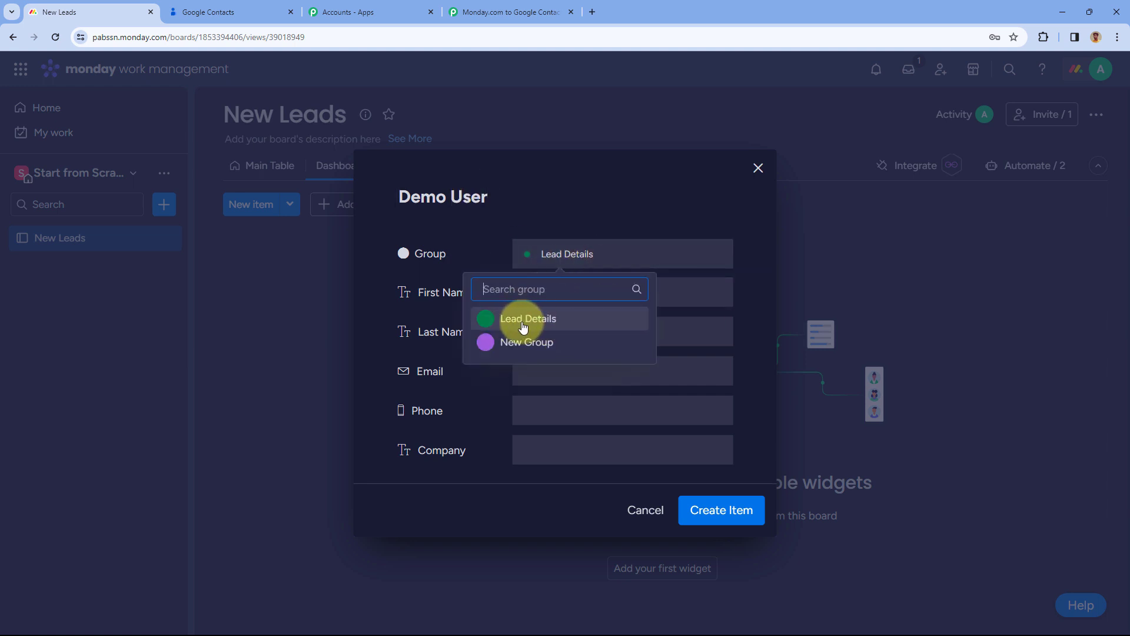
{"action": "left_click", "coordinate": [541, 325]}
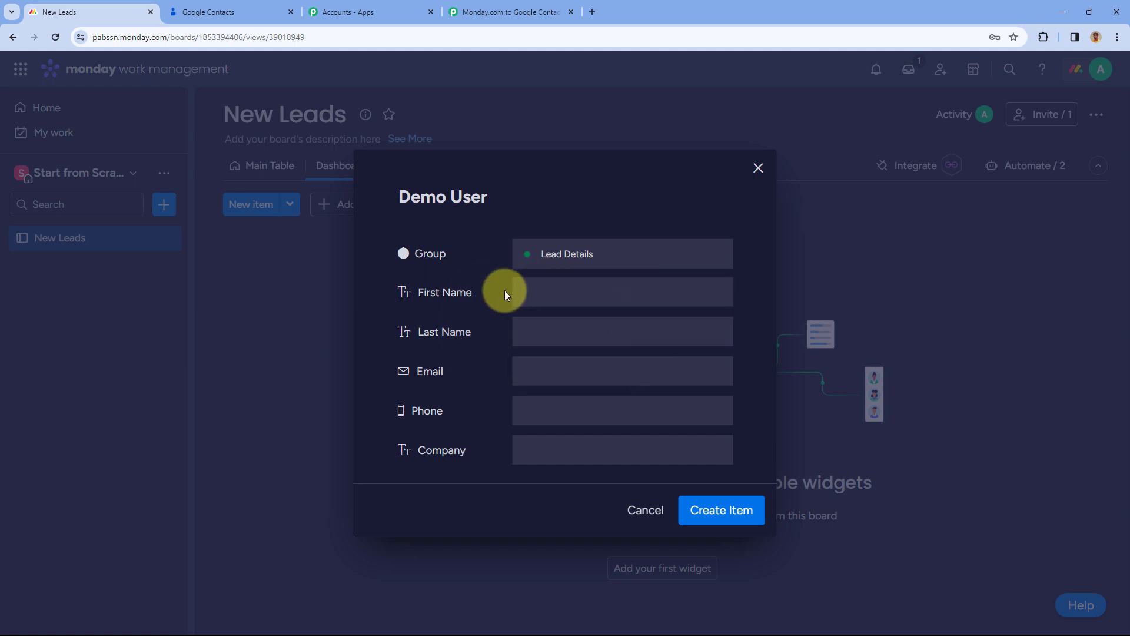
Fill first name Demo, last name User, email, phone and company Pabbly, then create the item
{"action": "left_click", "coordinate": [547, 294]}
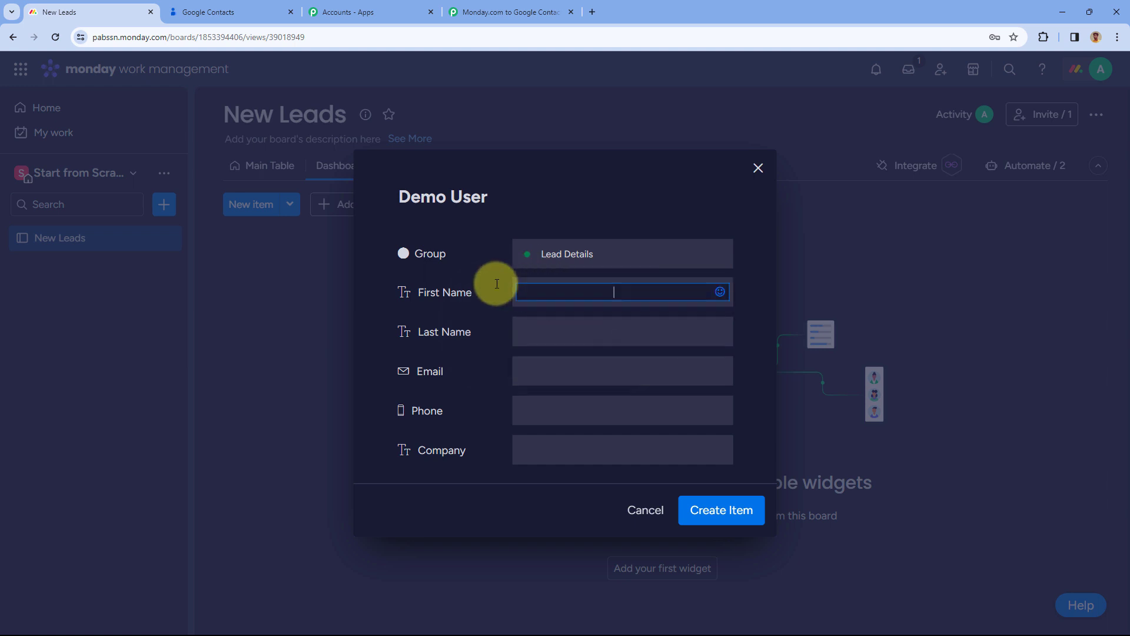
{"action": "left_click", "coordinate": [560, 331]}
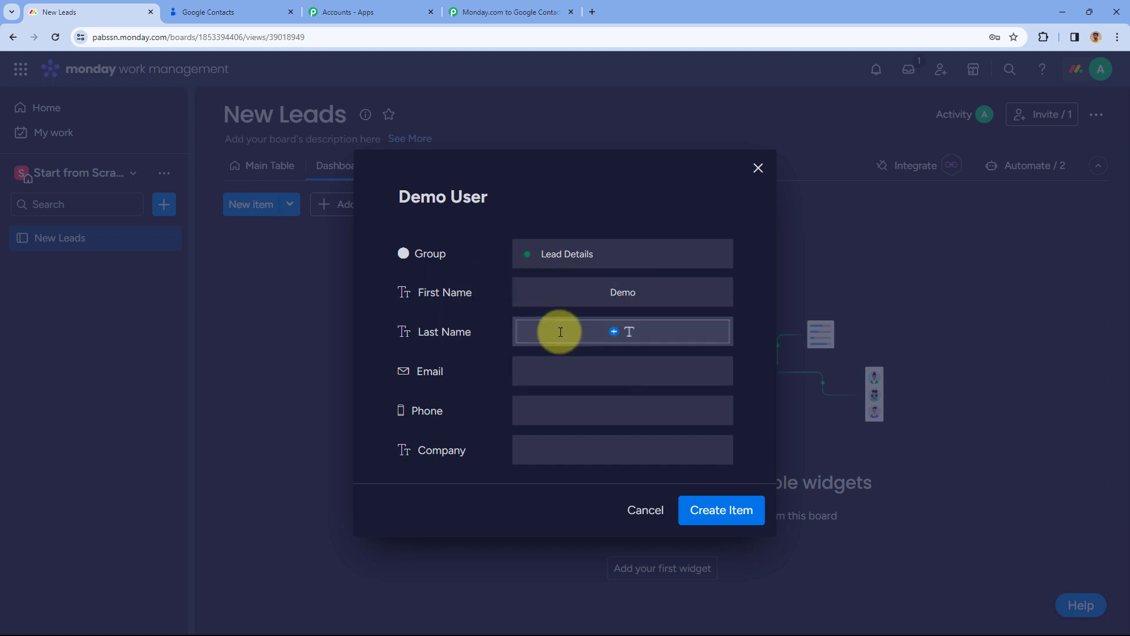
{"action": "type", "text": "User"}
{"action": "left_click", "coordinate": [582, 370]}
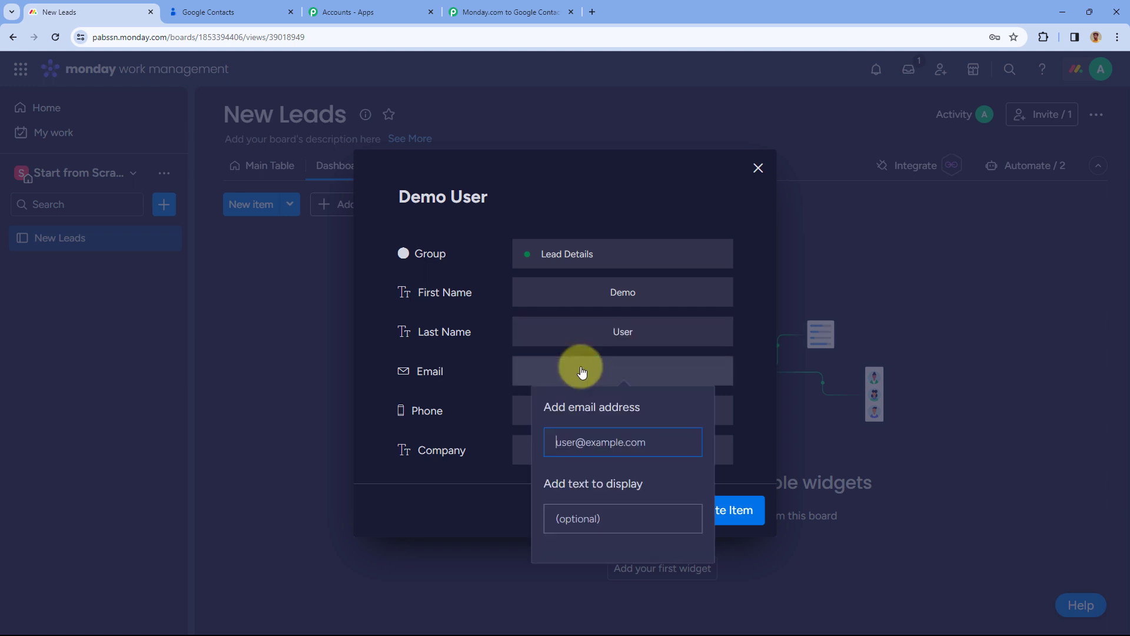
{"action": "left_click", "coordinate": [546, 413]}
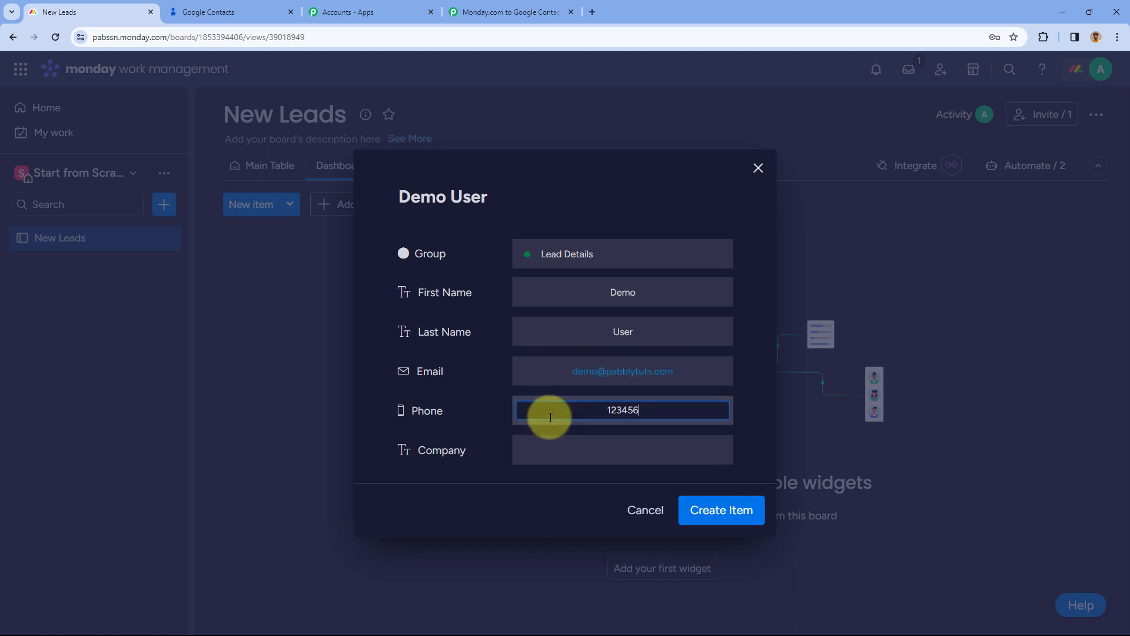
{"action": "left_click", "coordinate": [606, 457]}
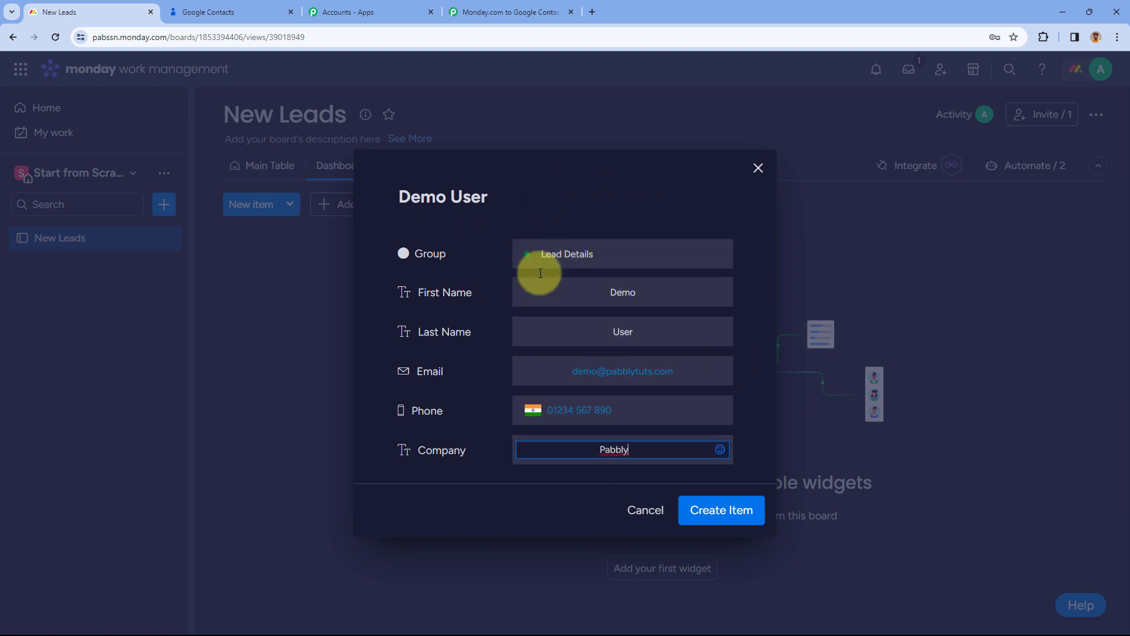
{"action": "left_click", "coordinate": [729, 518]}
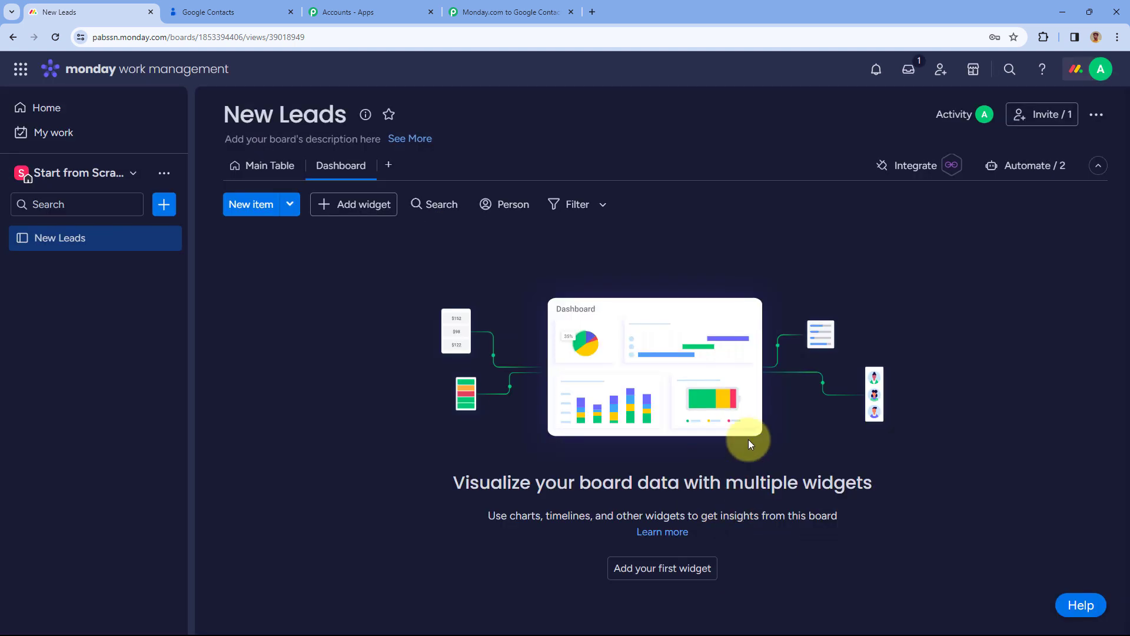
Check the new item's First Name value in the Main Table
{"action": "left_click", "coordinate": [263, 170]}
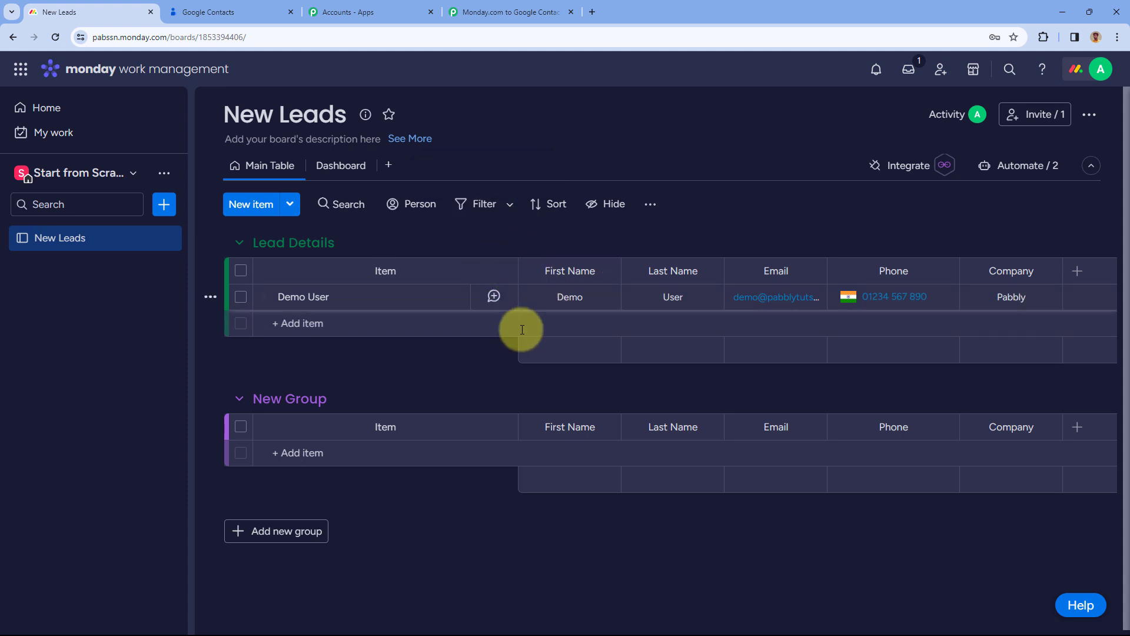
{"action": "left_click", "coordinate": [551, 298]}
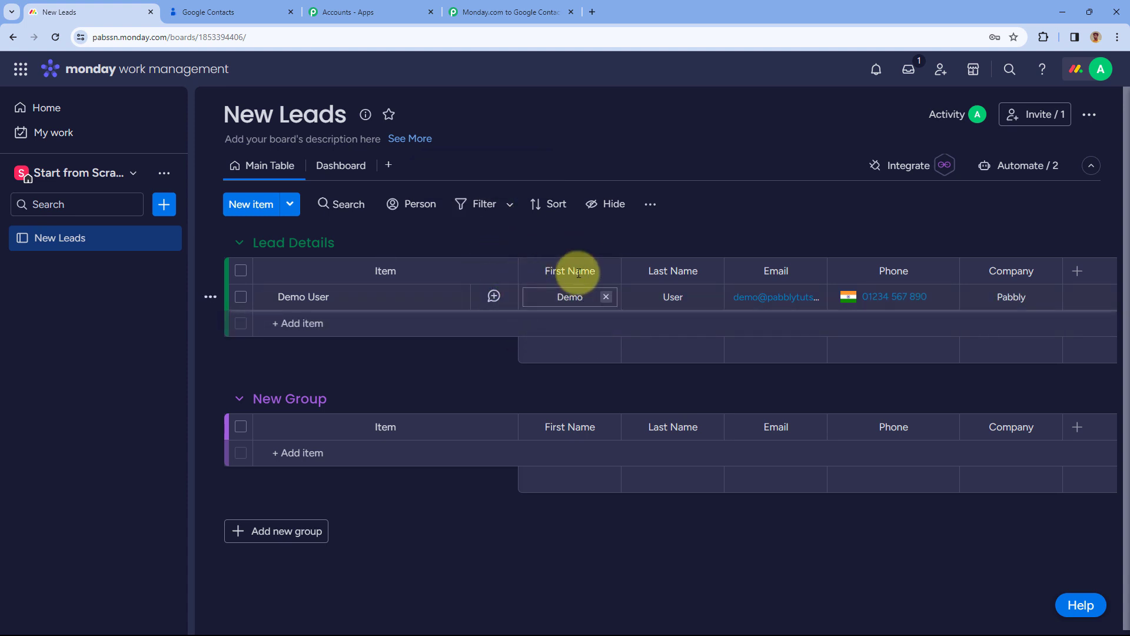
{"action": "left_click", "coordinate": [470, 11]}
Review the captured values: Demo User, Demo, User, Pabbly, phone and Email Changed At
{"action": "scroll", "coordinate": [215, 280], "scroll_direction": "down", "scroll_amount": 3}
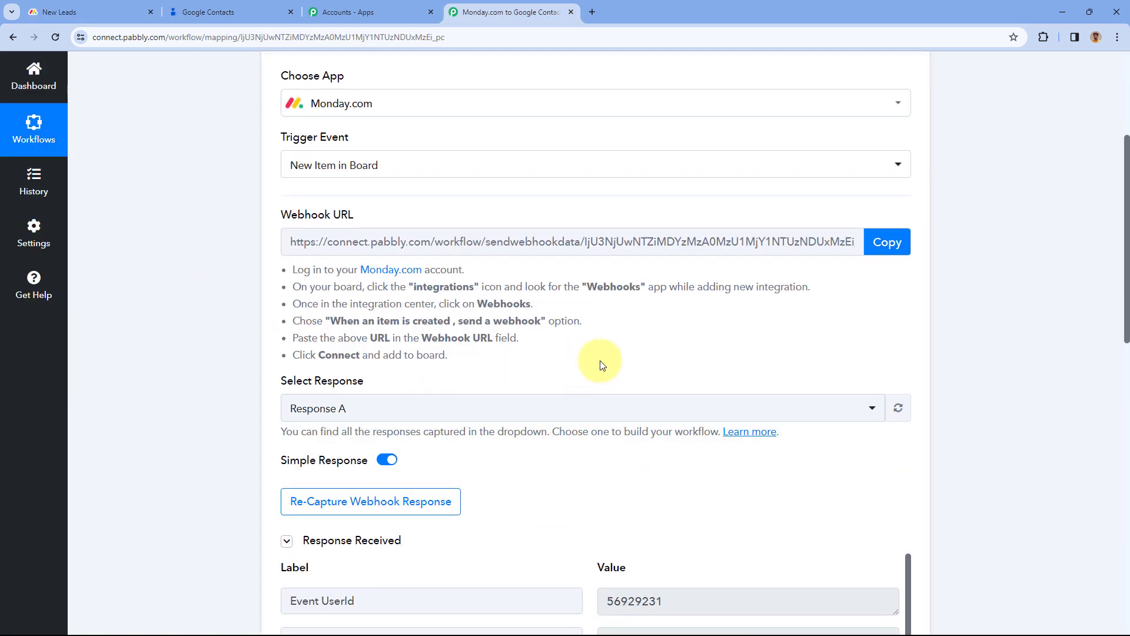
{"action": "scroll", "coordinate": [591, 368], "scroll_direction": "down", "scroll_amount": 4}
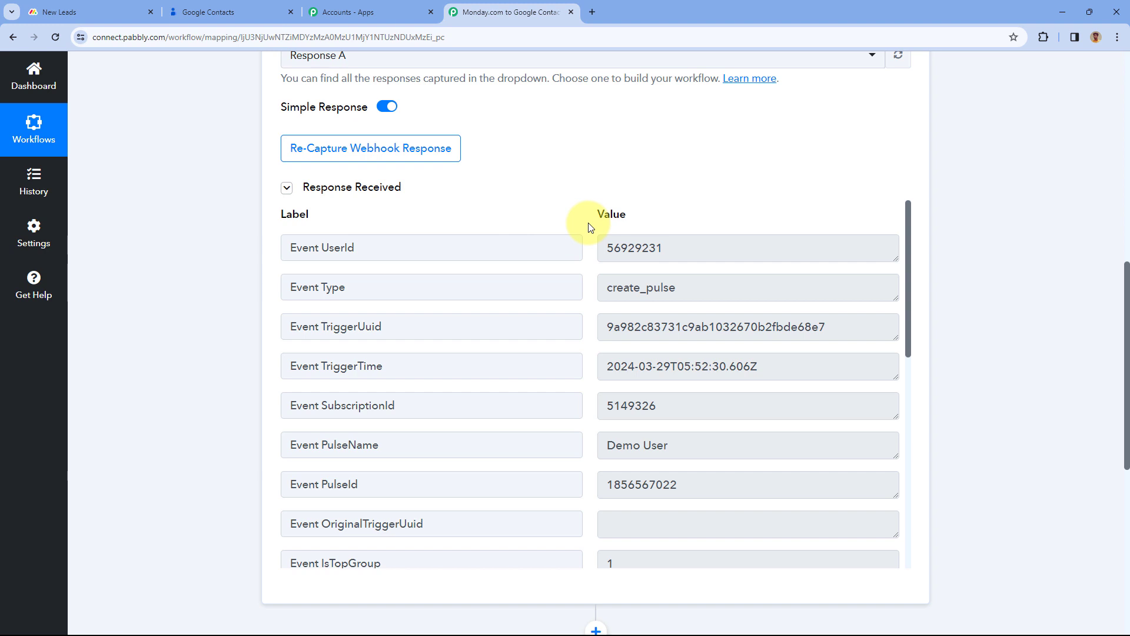
{"action": "scroll", "coordinate": [580, 235], "scroll_direction": "down", "scroll_amount": 3}
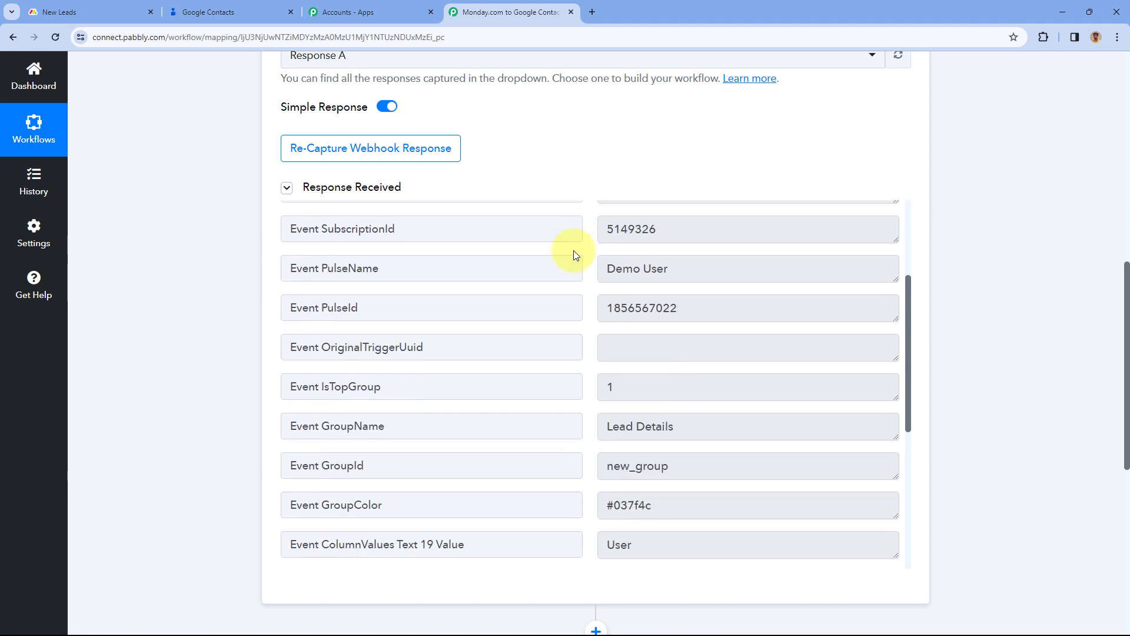
{"action": "left_click_drag", "start_coordinate": [703, 272], "coordinate": [587, 276]}
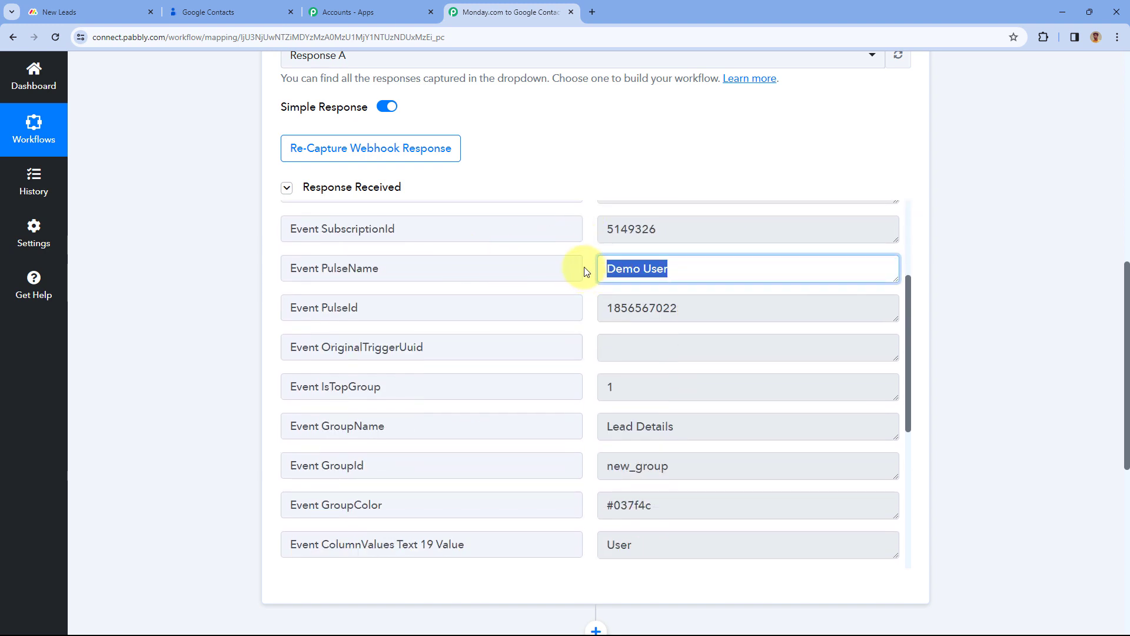
{"action": "left_click", "coordinate": [586, 271]}
{"action": "scroll", "coordinate": [587, 271], "scroll_direction": "down", "scroll_amount": 1}
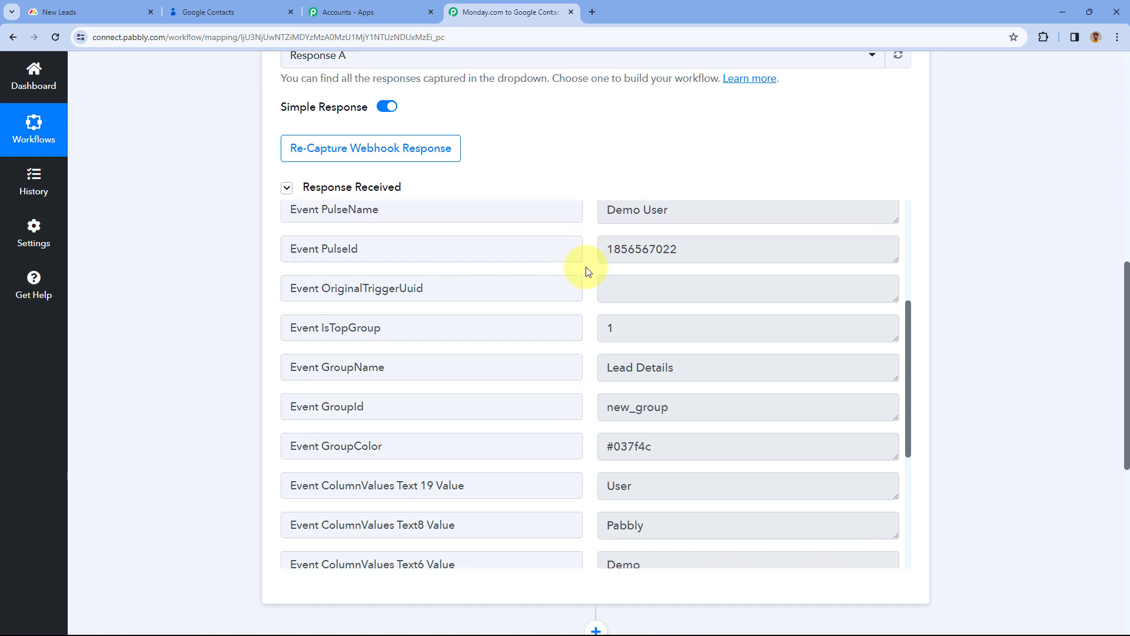
{"action": "scroll", "coordinate": [586, 273], "scroll_direction": "down", "scroll_amount": 3}
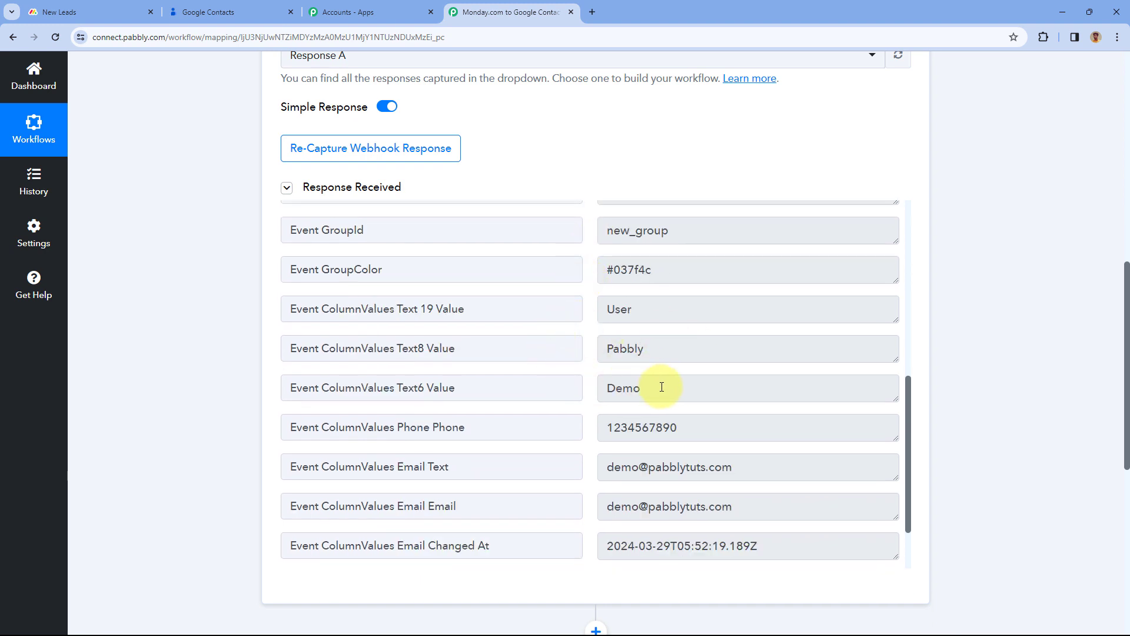
{"action": "left_click_drag", "start_coordinate": [662, 387], "coordinate": [565, 379]}
{"action": "double_click", "coordinate": [654, 312]}
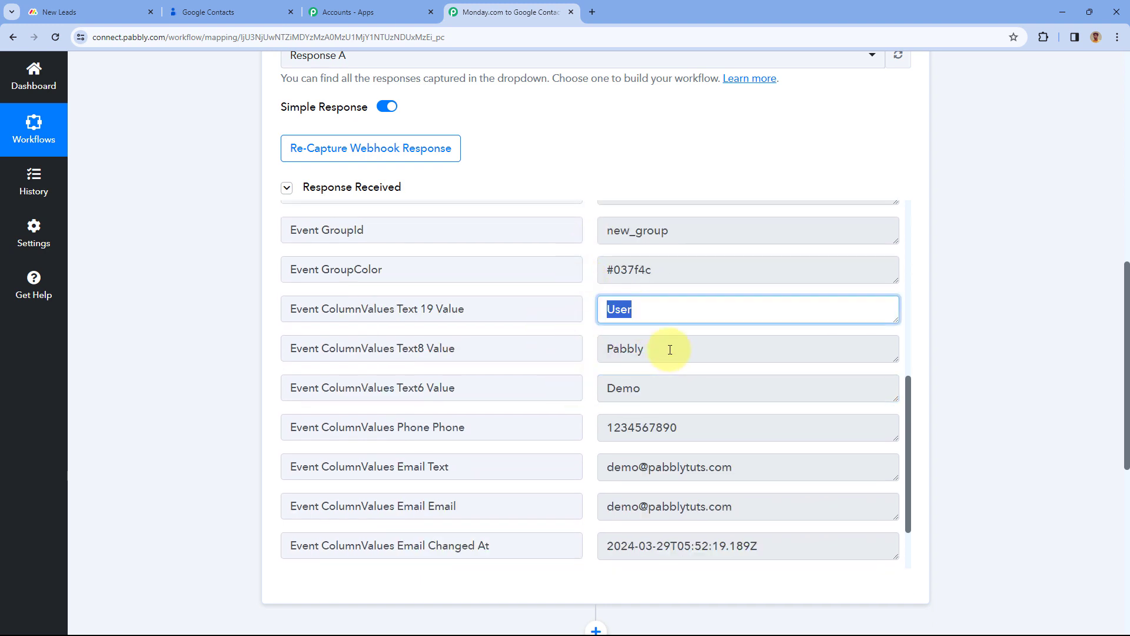
{"action": "left_click_drag", "start_coordinate": [670, 349], "coordinate": [568, 351]}
{"action": "left_click_drag", "start_coordinate": [681, 424], "coordinate": [542, 429]}
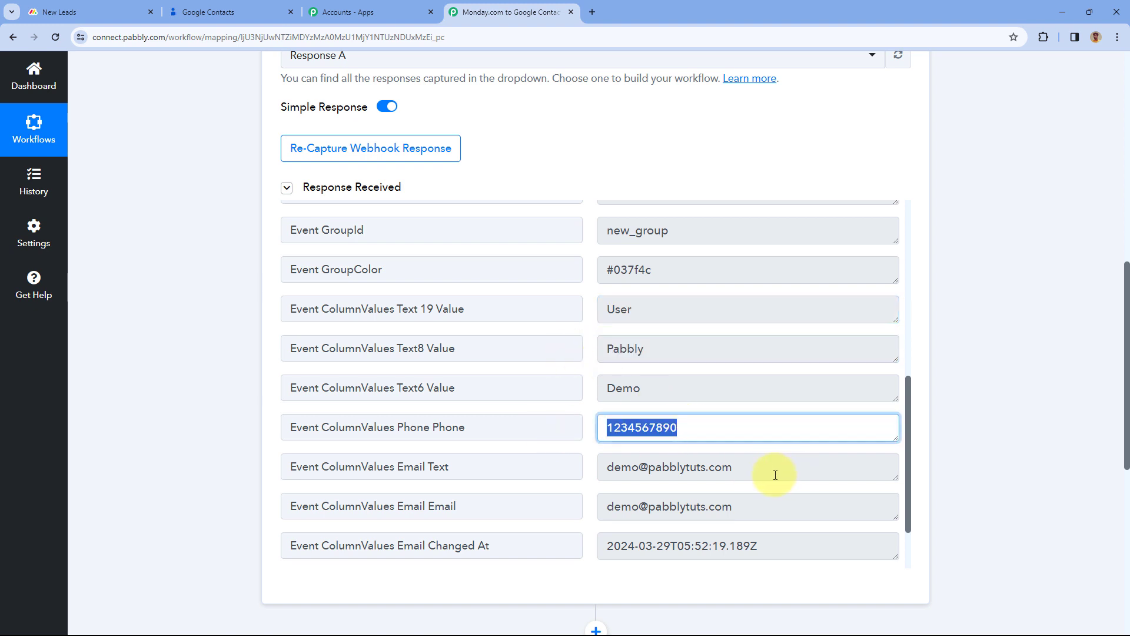
{"action": "left_click_drag", "start_coordinate": [775, 475], "coordinate": [575, 462]}
{"action": "scroll", "coordinate": [578, 376], "scroll_direction": "down", "scroll_amount": 2}
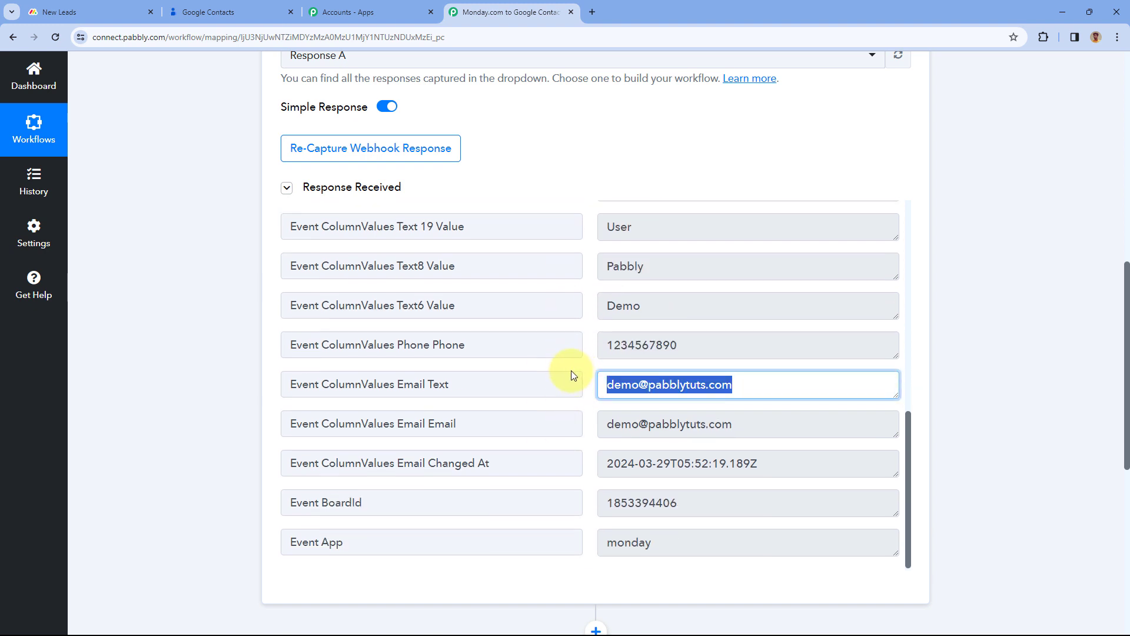
{"action": "left_click_drag", "start_coordinate": [595, 463], "coordinate": [762, 463]}
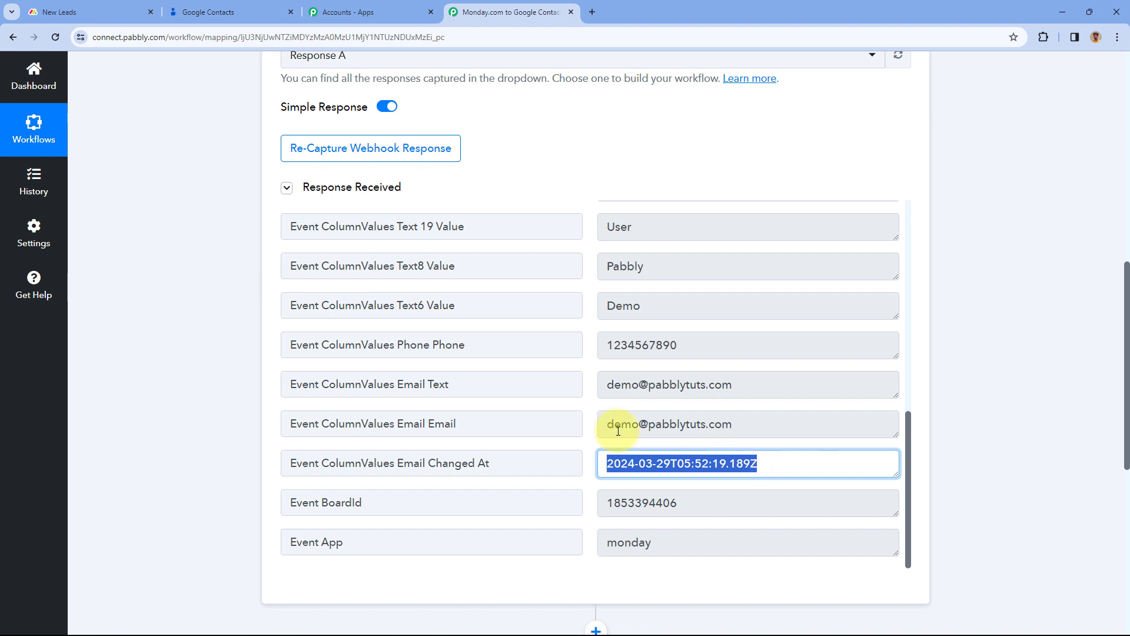
{"action": "left_click", "coordinate": [589, 383]}
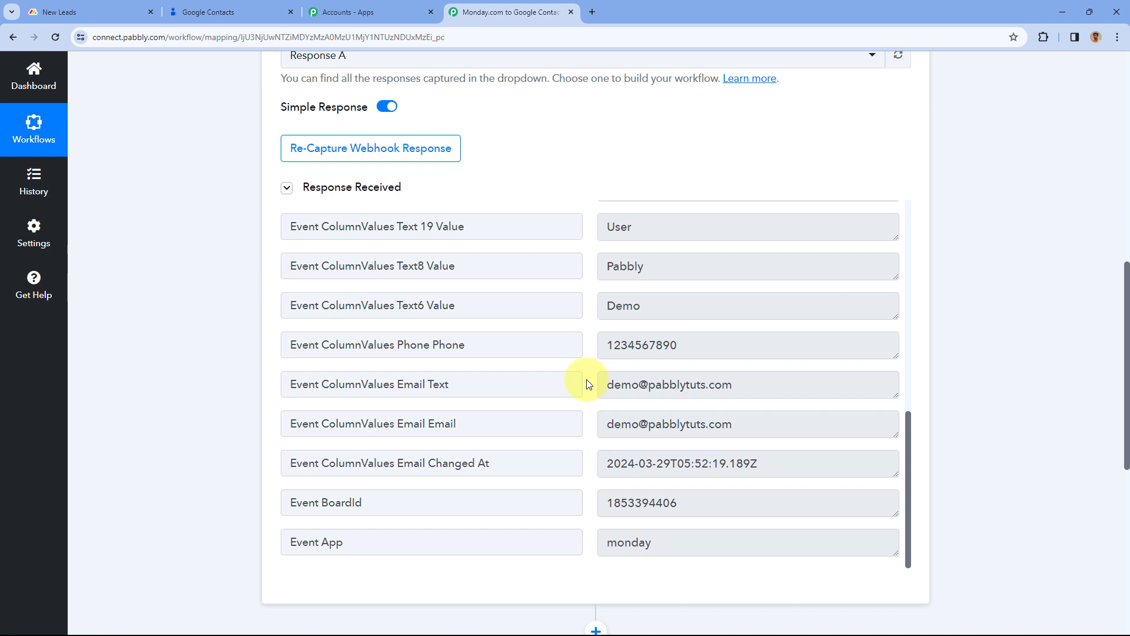
Expand the 'Choose Your Next Application' action step
{"action": "scroll", "coordinate": [589, 384], "scroll_direction": "up", "scroll_amount": 1}
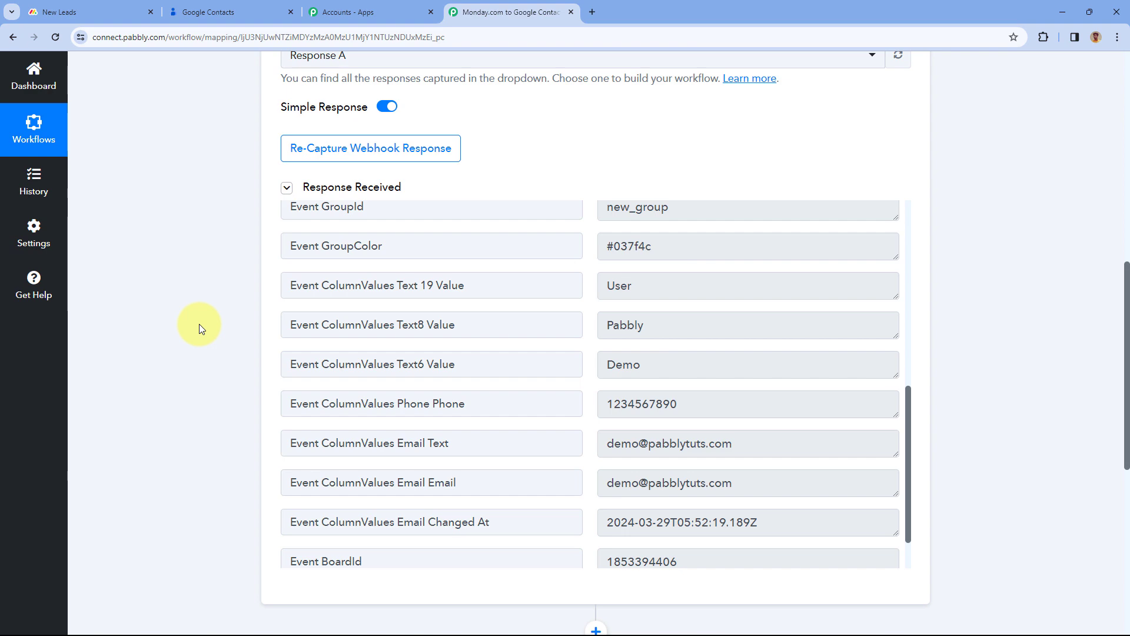
{"action": "scroll", "coordinate": [199, 324], "scroll_direction": "down", "scroll_amount": 7}
{"action": "left_click", "coordinate": [501, 221]}
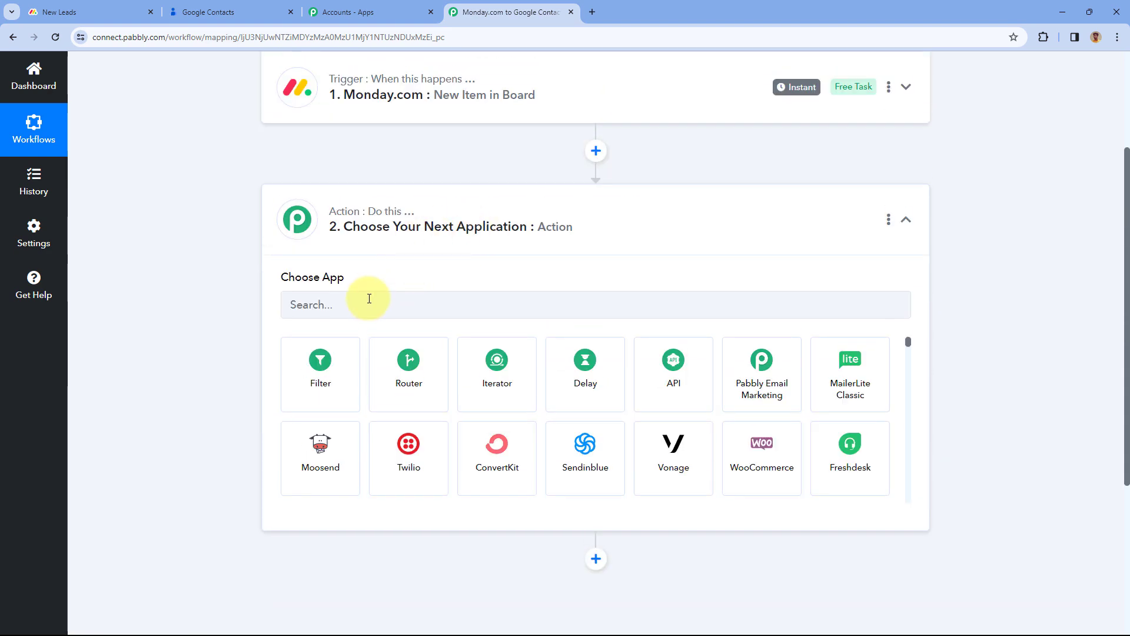
Set the action app to Google Contacts with the Create Contact event
{"action": "left_click", "coordinate": [369, 300]}
{"action": "type", "text": "Google Conts"}
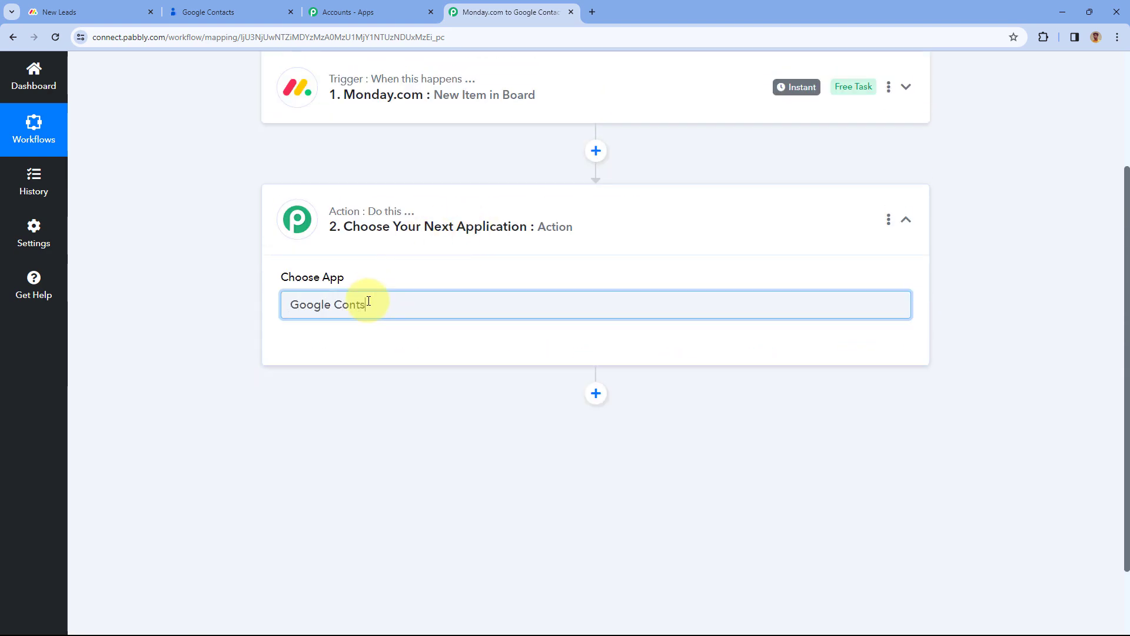
{"action": "key", "text": "BackSpace"}
{"action": "type", "text": "a"}
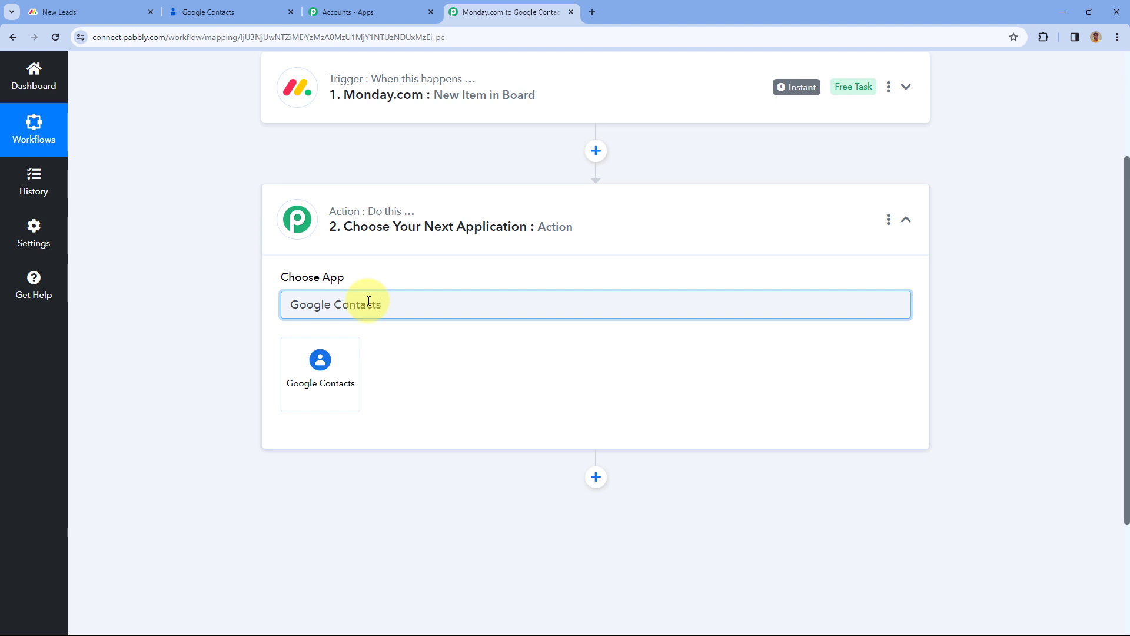
{"action": "type", "text": "cts"}
{"action": "left_click", "coordinate": [322, 370]}
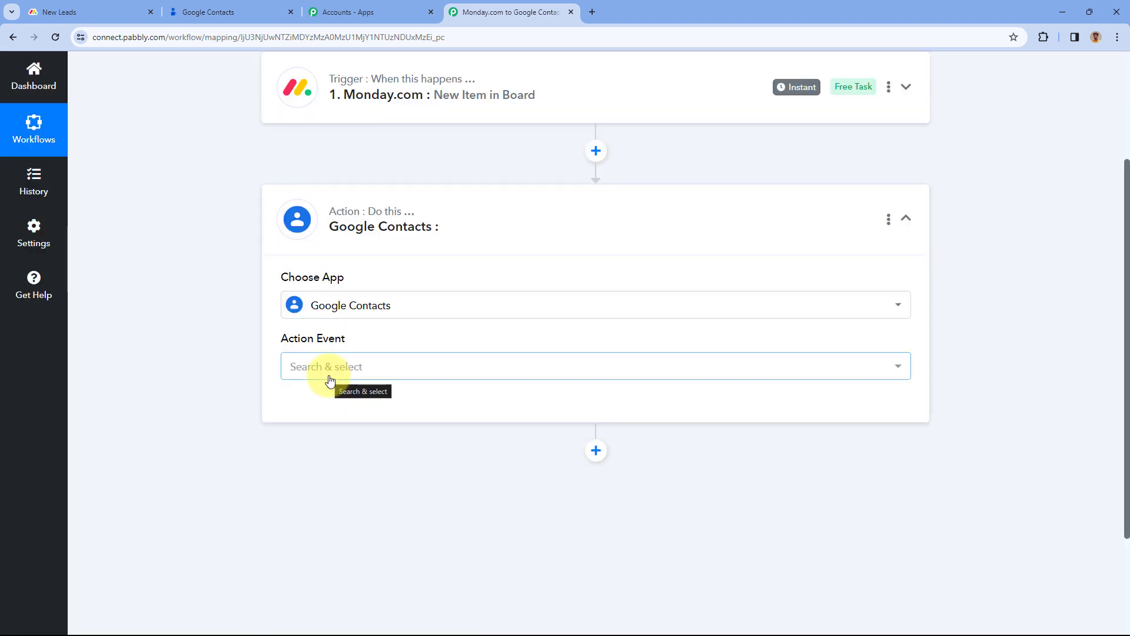
{"action": "left_click", "coordinate": [362, 372]}
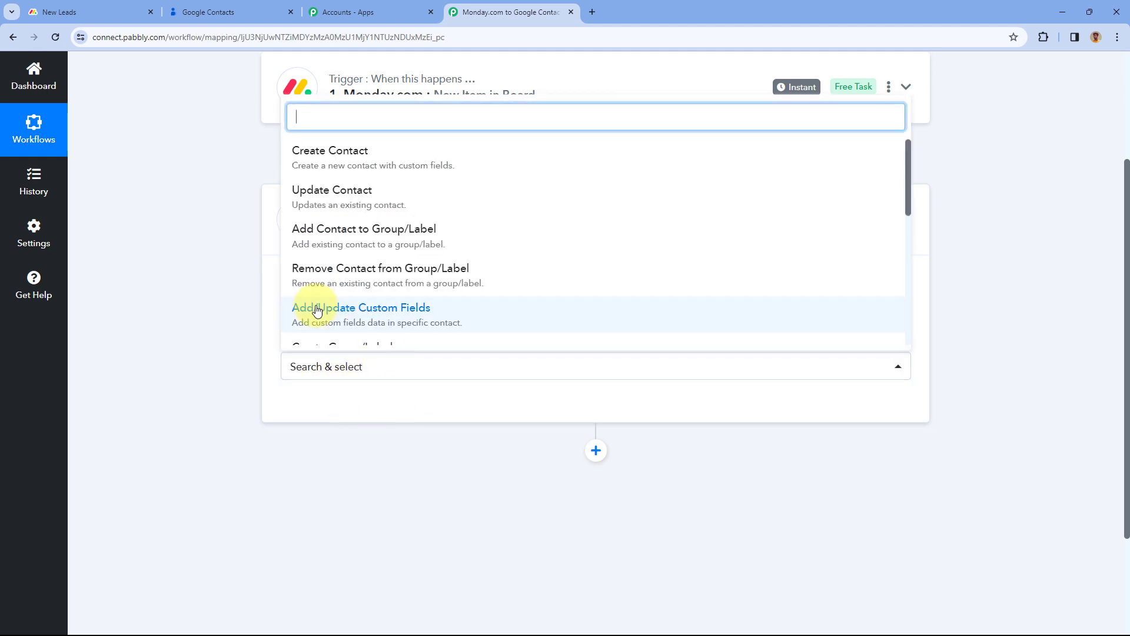
{"action": "scroll", "coordinate": [229, 373], "scroll_direction": "down", "scroll_amount": 3}
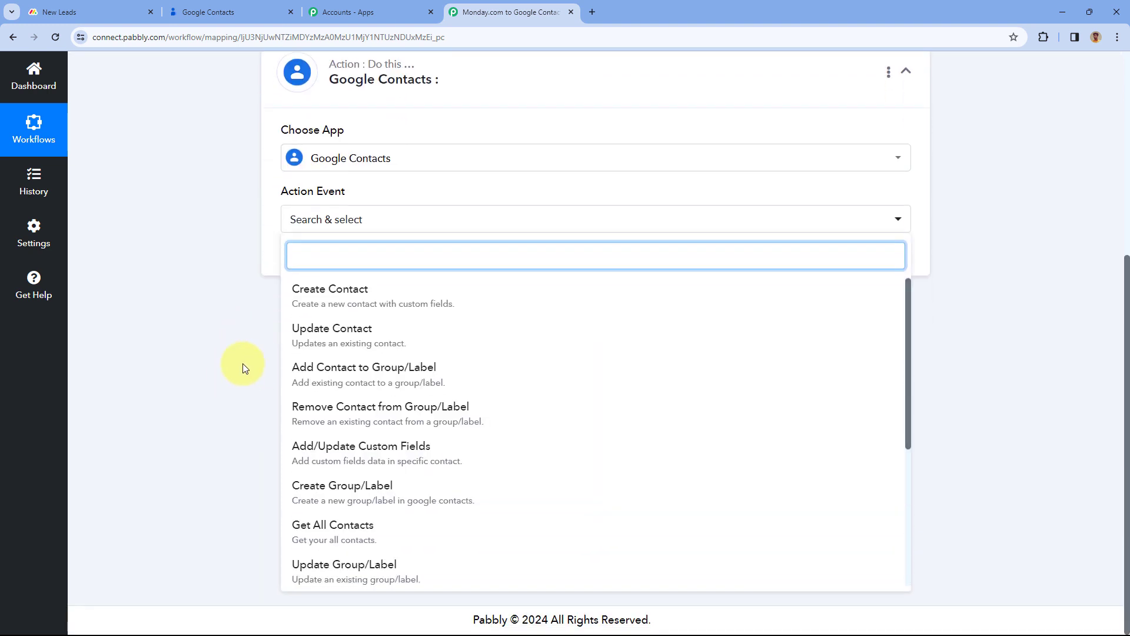
{"action": "left_click", "coordinate": [327, 299]}
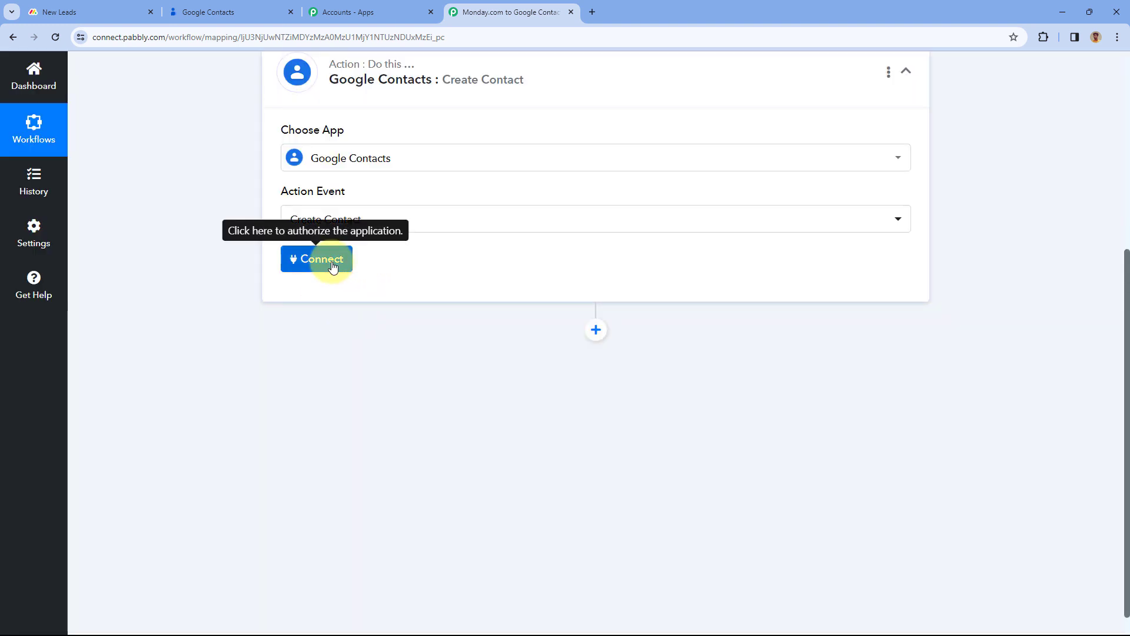
Add a new Google connection by signing in, choosing the account and granting access
{"action": "left_click", "coordinate": [333, 265]}
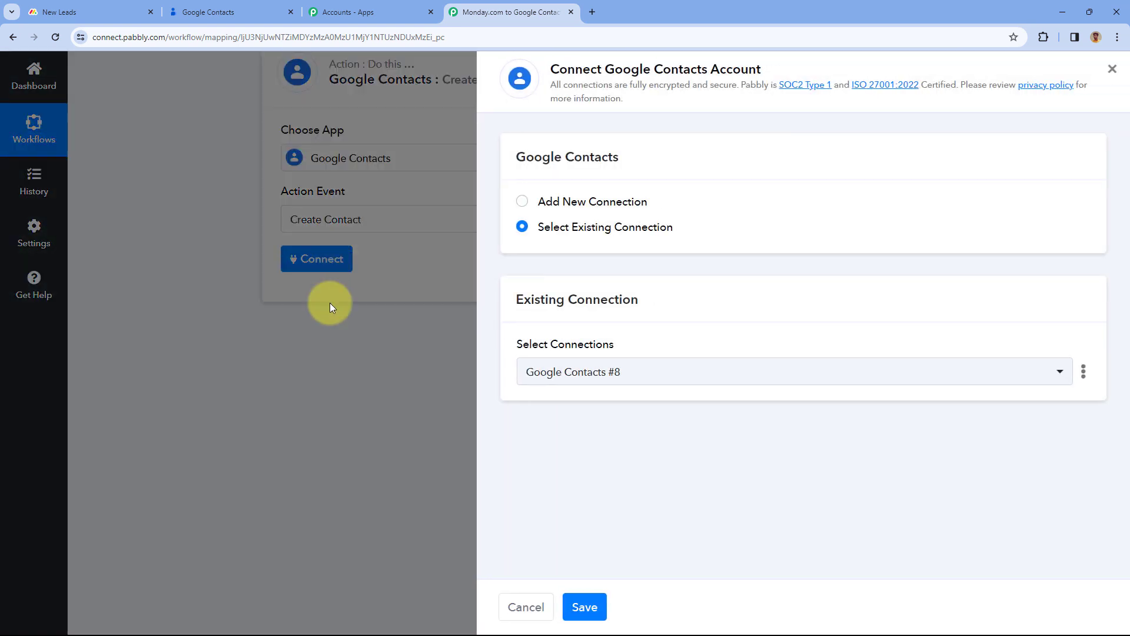
{"action": "left_click", "coordinate": [523, 202]}
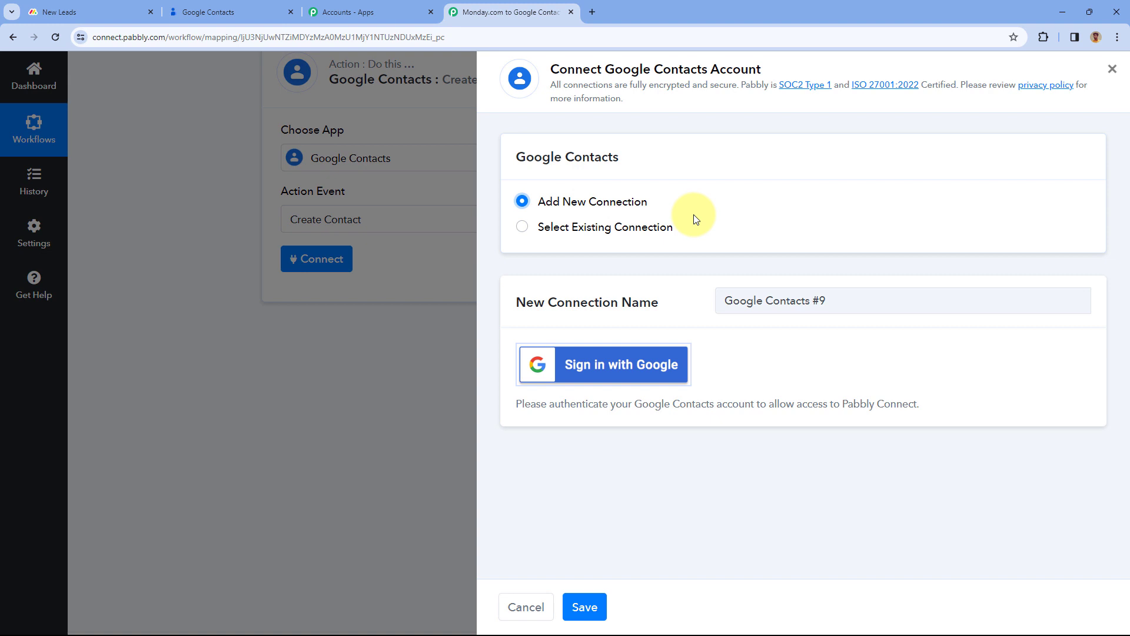
{"action": "left_click", "coordinate": [610, 369]}
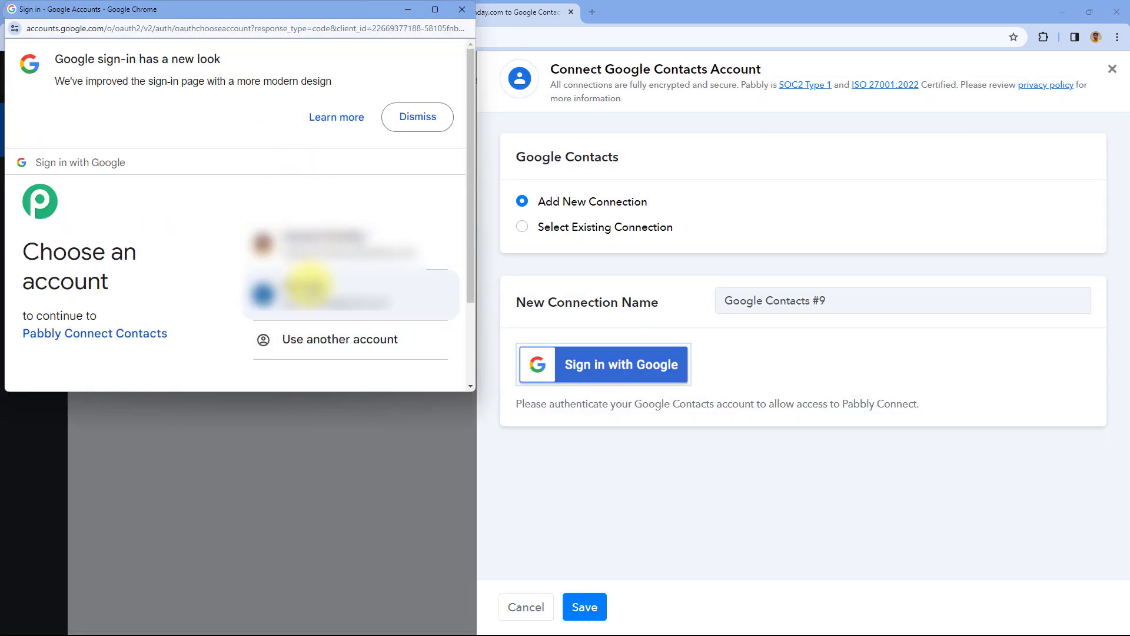
{"action": "left_click", "coordinate": [307, 286]}
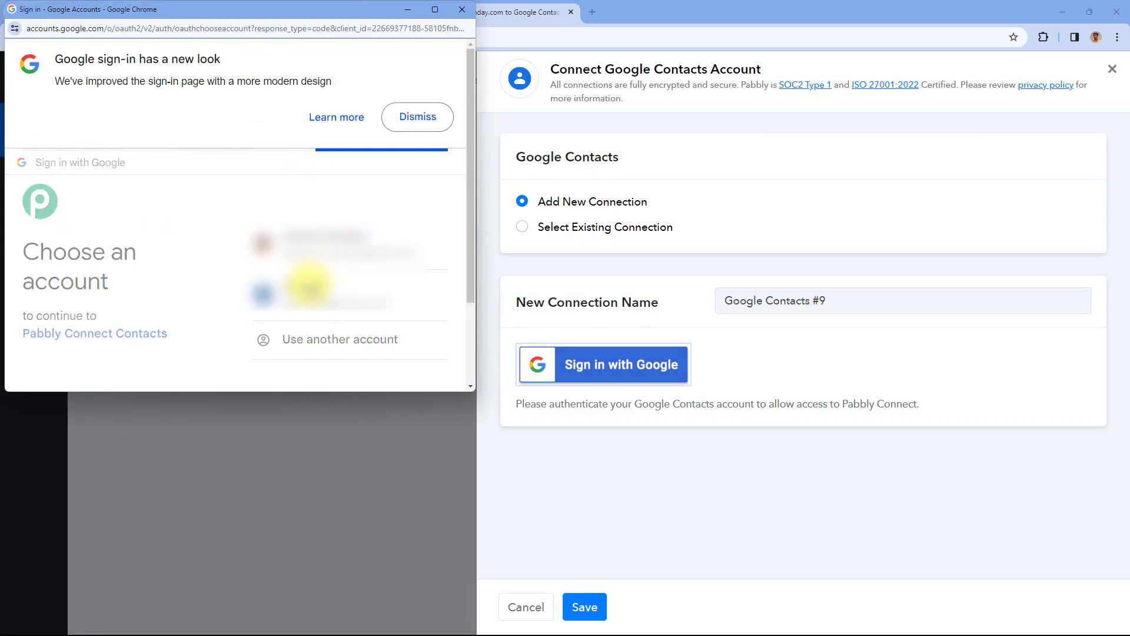
{"action": "scroll", "coordinate": [310, 284], "scroll_direction": "down", "scroll_amount": 3}
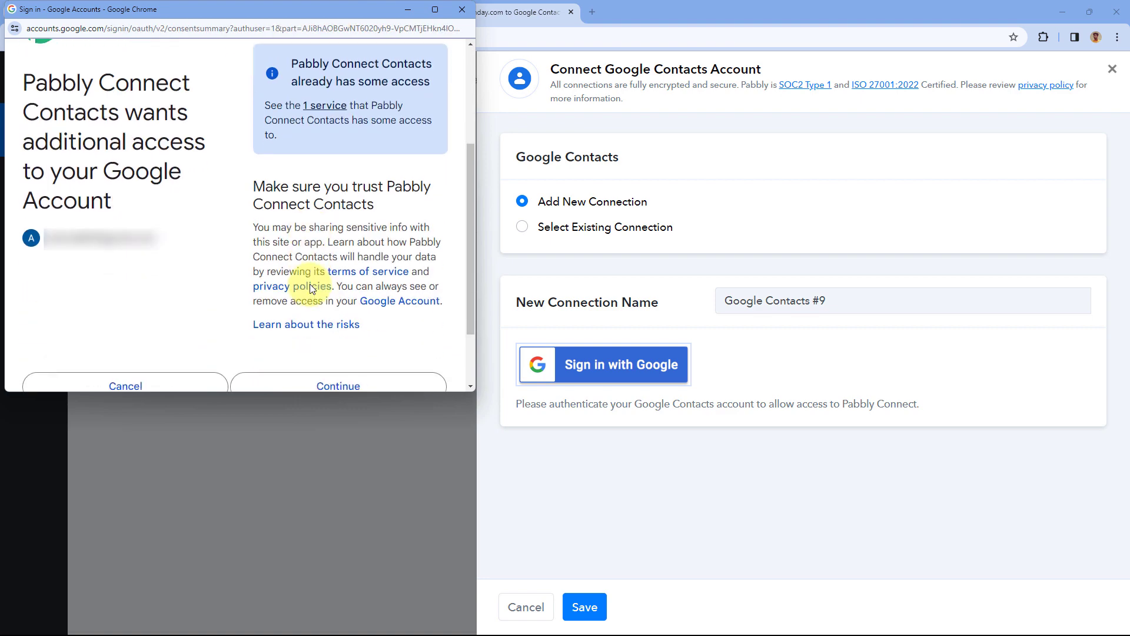
{"action": "scroll", "coordinate": [313, 294], "scroll_direction": "down", "scroll_amount": 1}
{"action": "left_click", "coordinate": [313, 297]}
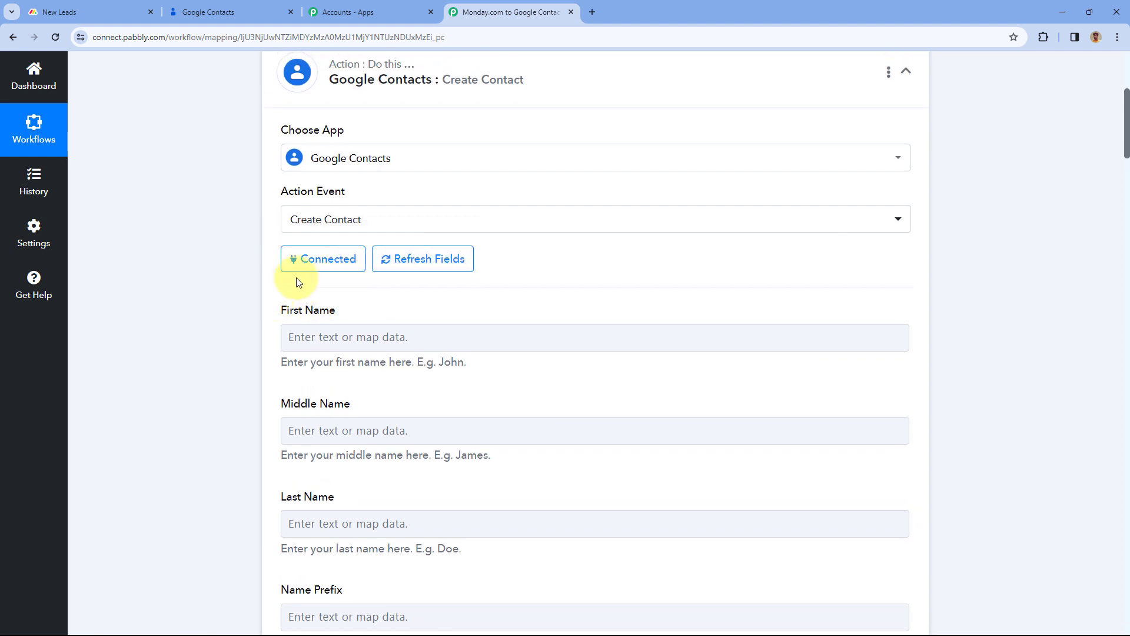
Expand the Monday.com trigger step and the Google Contacts action step
{"action": "scroll", "coordinate": [638, 295], "scroll_direction": "up", "scroll_amount": 5}
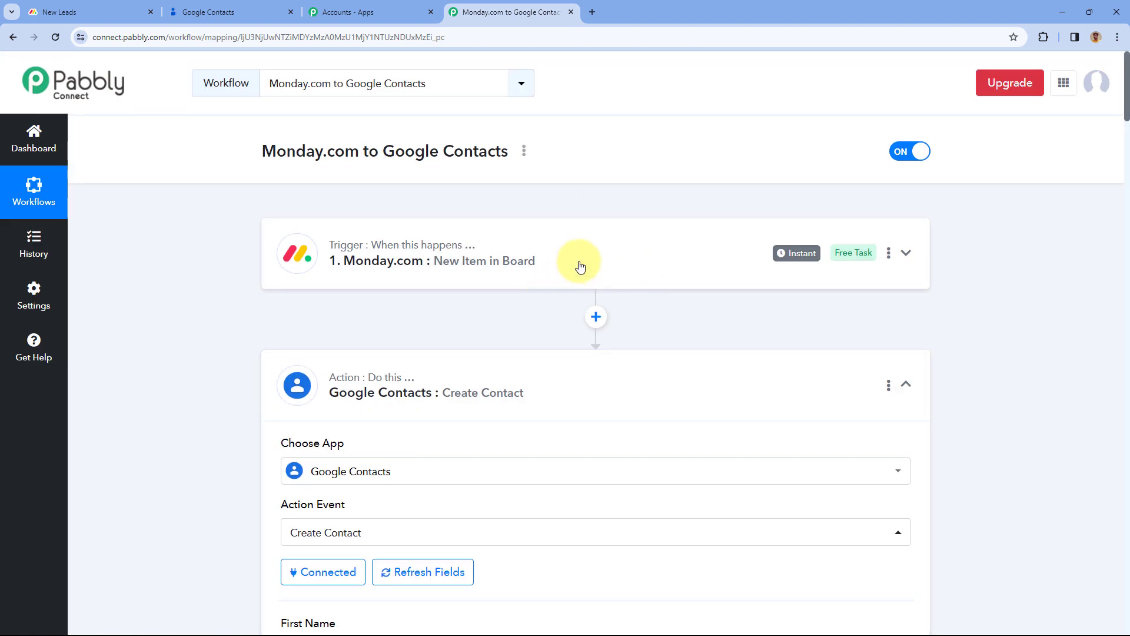
{"action": "left_click", "coordinate": [518, 260]}
{"action": "scroll", "coordinate": [218, 318], "scroll_direction": "down", "scroll_amount": 1}
{"action": "scroll", "coordinate": [222, 311], "scroll_direction": "down", "scroll_amount": 10}
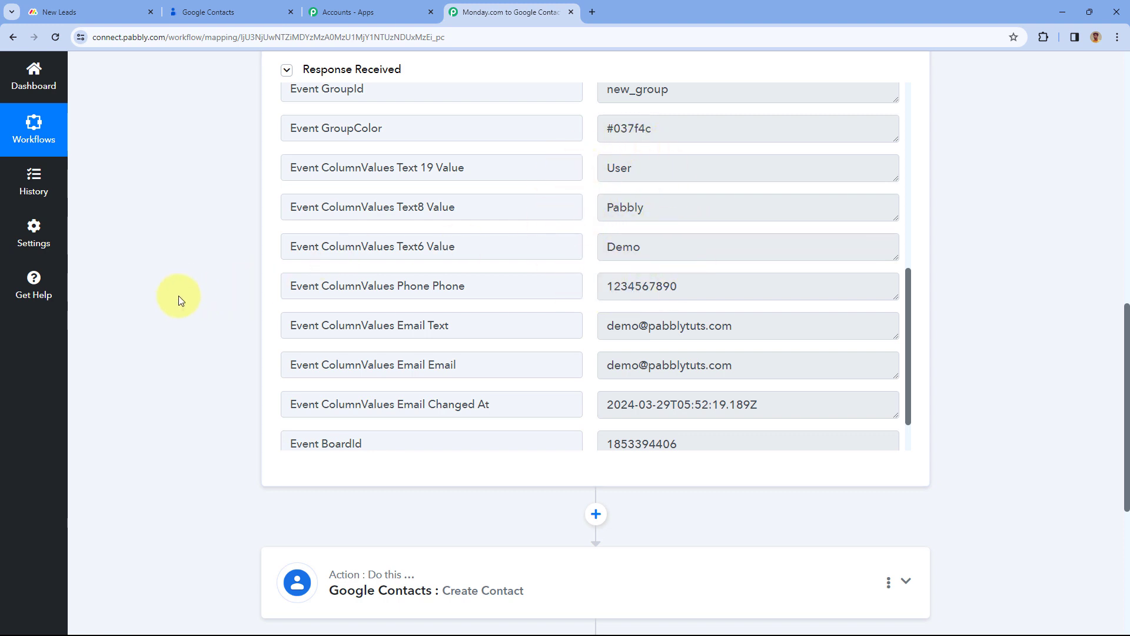
{"action": "scroll", "coordinate": [188, 288], "scroll_direction": "down", "scroll_amount": 5}
{"action": "left_click", "coordinate": [444, 275]}
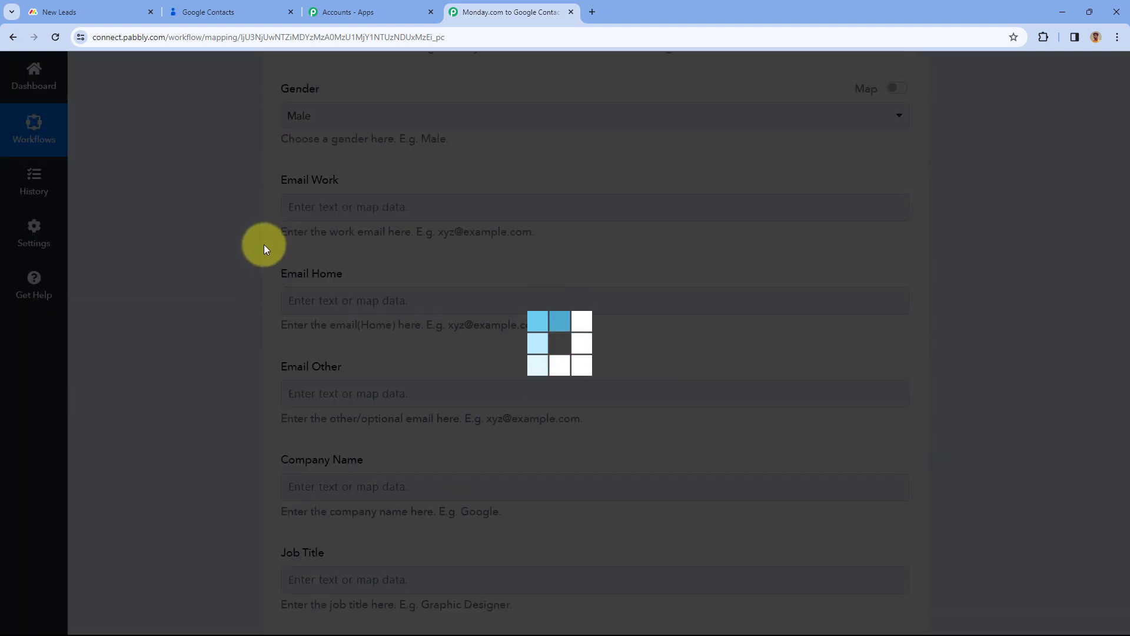
{"action": "scroll", "coordinate": [259, 263], "scroll_direction": "down", "scroll_amount": 3}
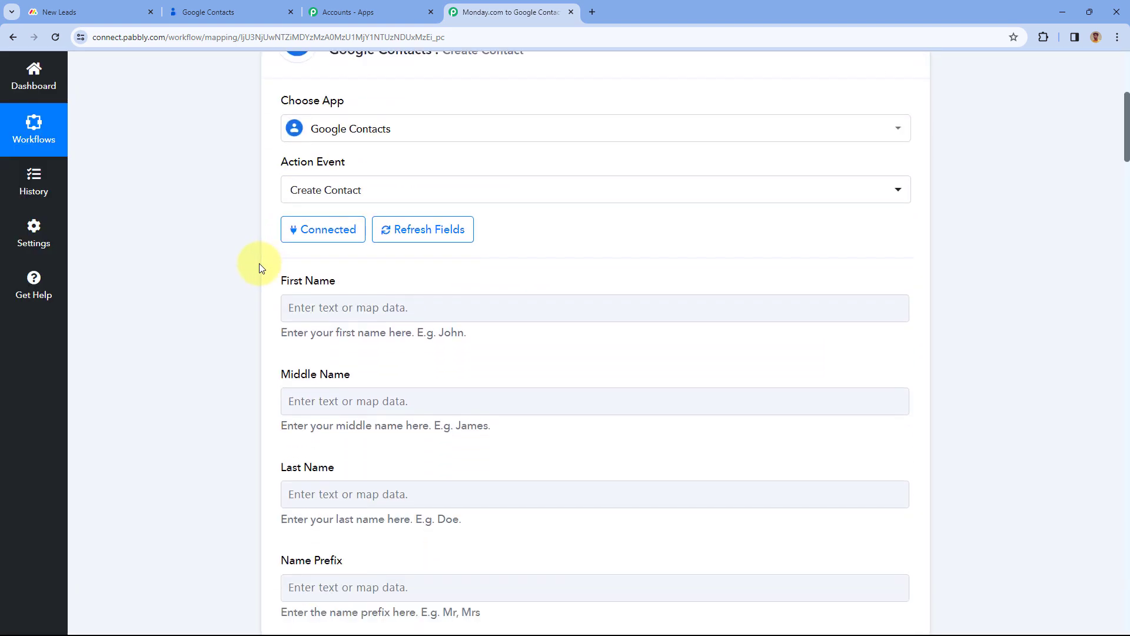
{"action": "scroll", "coordinate": [259, 269], "scroll_direction": "down", "scroll_amount": 2}
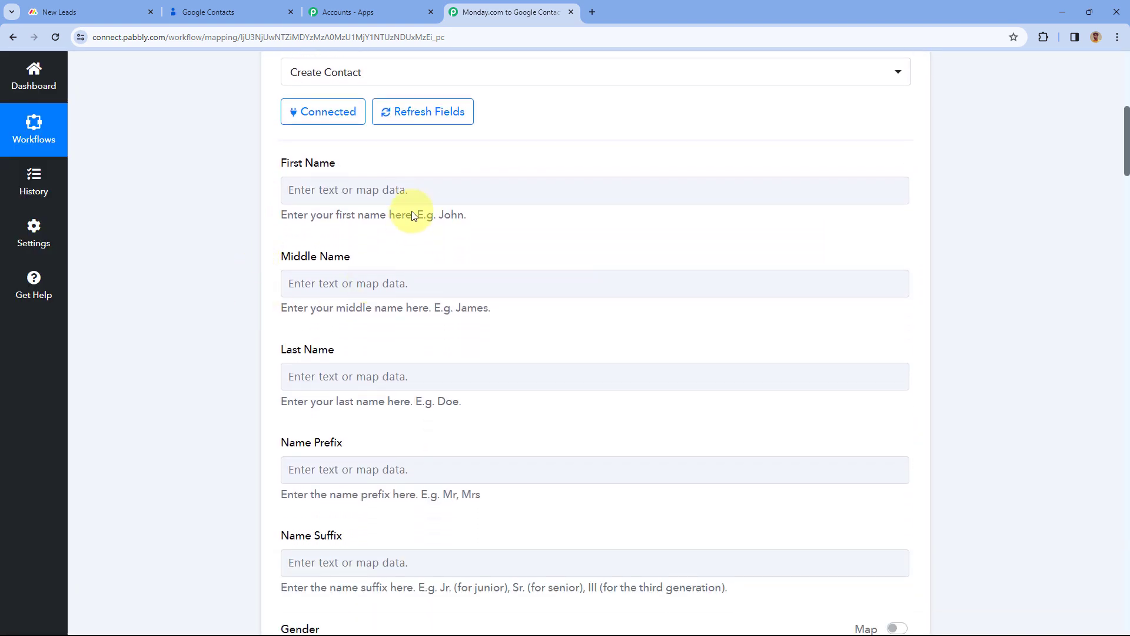
Map First Name to the Monday.com Text6 value 'Demo'
{"action": "left_click", "coordinate": [333, 190]}
{"action": "left_click", "coordinate": [334, 188]}
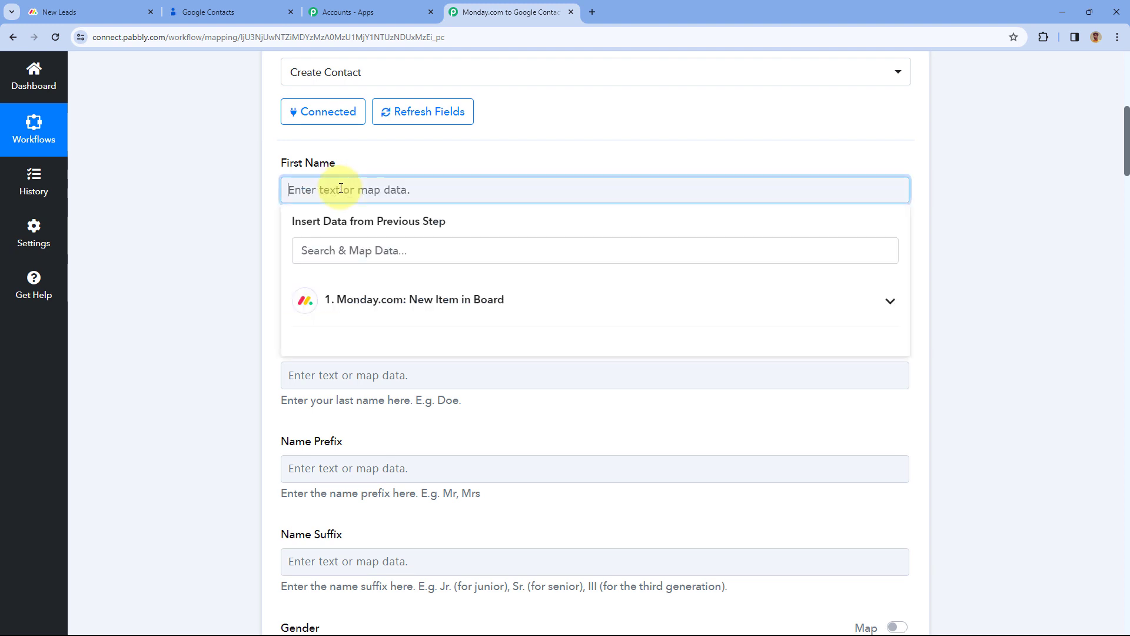
{"action": "left_click", "coordinate": [491, 300]}
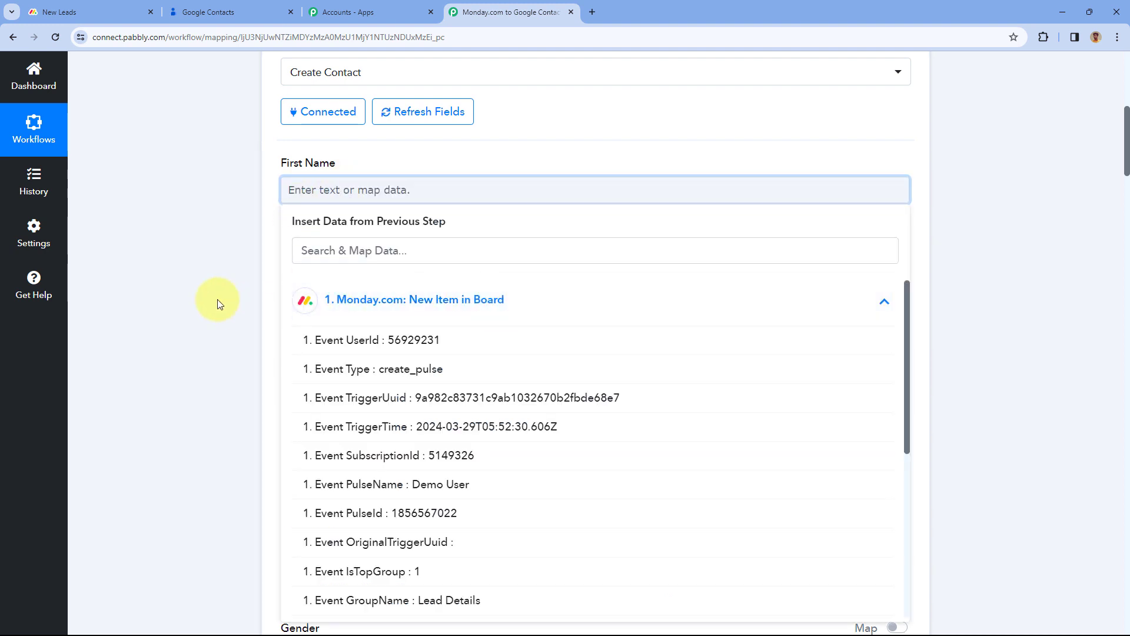
{"action": "scroll", "coordinate": [315, 270], "scroll_direction": "down", "scroll_amount": 2}
{"action": "scroll", "coordinate": [445, 306], "scroll_direction": "down", "scroll_amount": 2}
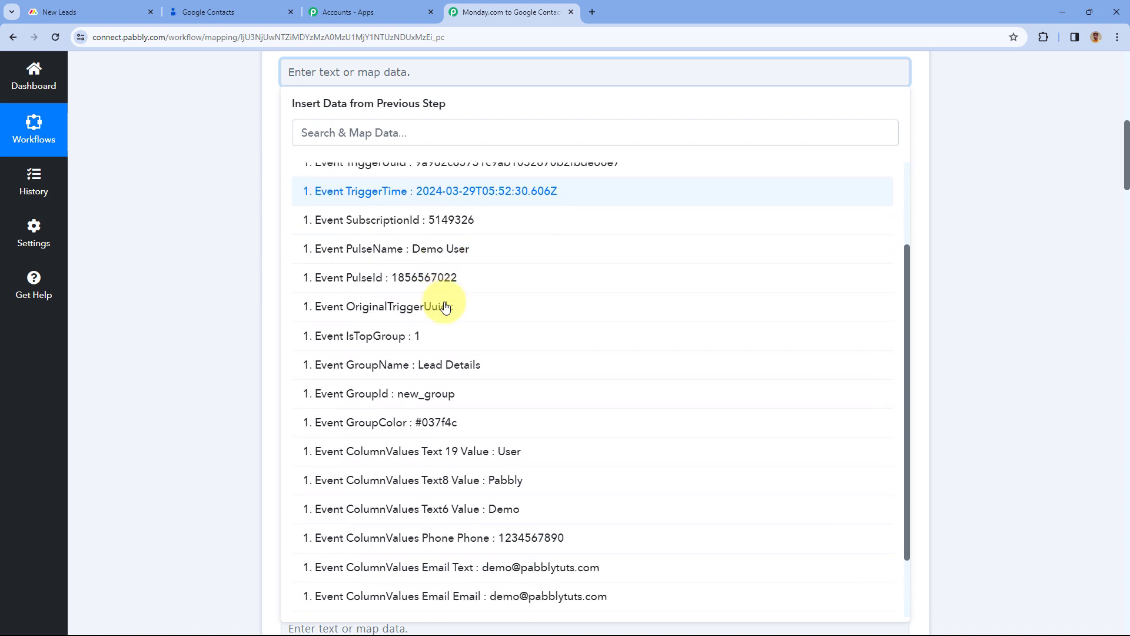
{"action": "scroll", "coordinate": [445, 306], "scroll_direction": "down", "scroll_amount": 1}
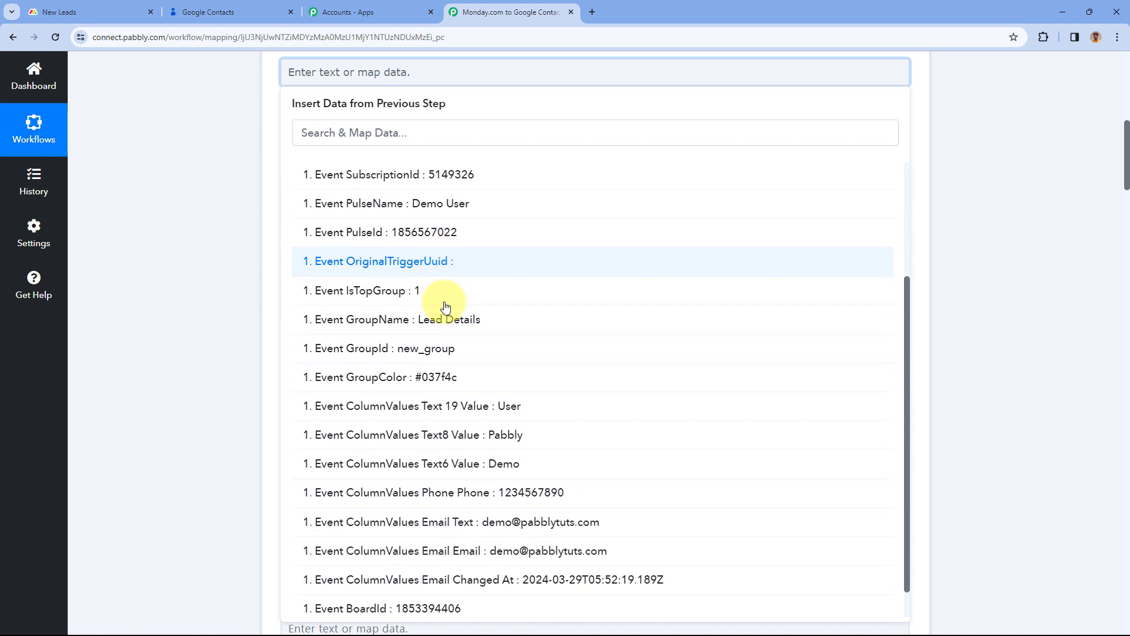
{"action": "scroll", "coordinate": [445, 307], "scroll_direction": "down", "scroll_amount": 1}
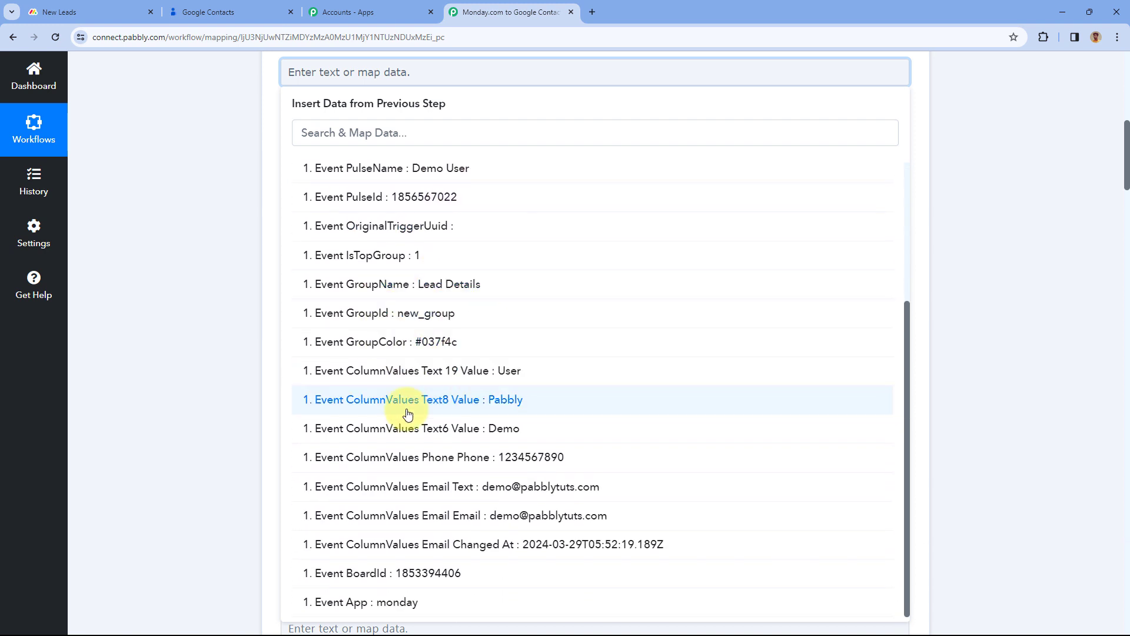
{"action": "left_click", "coordinate": [431, 433]}
{"action": "scroll", "coordinate": [260, 210], "scroll_direction": "up", "scroll_amount": 2}
{"action": "left_click", "coordinate": [263, 213]}
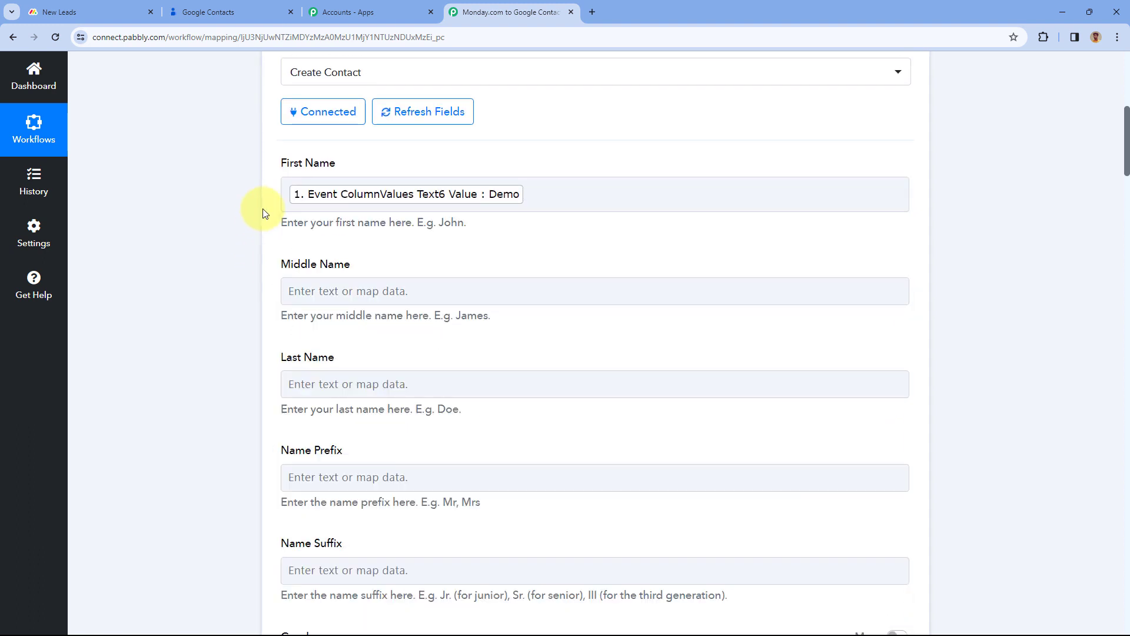
Map Last Name to the Monday.com Text 19 value 'User'
{"action": "scroll", "coordinate": [373, 227], "scroll_direction": "down", "scroll_amount": 1}
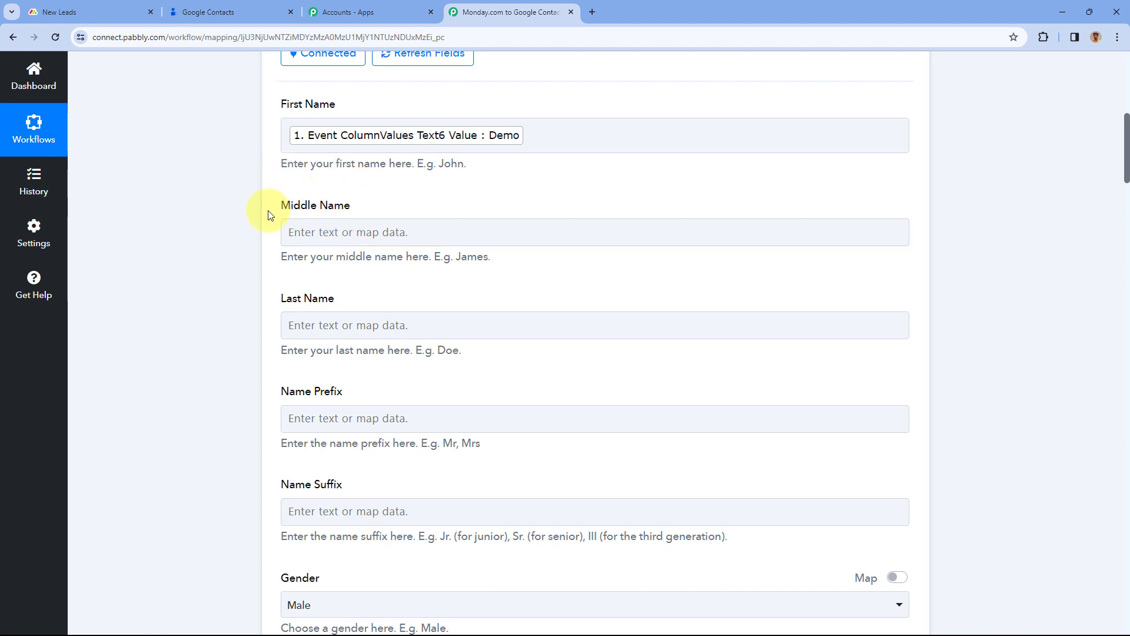
{"action": "scroll", "coordinate": [352, 227], "scroll_direction": "down", "scroll_amount": 2}
{"action": "left_click", "coordinate": [349, 206]}
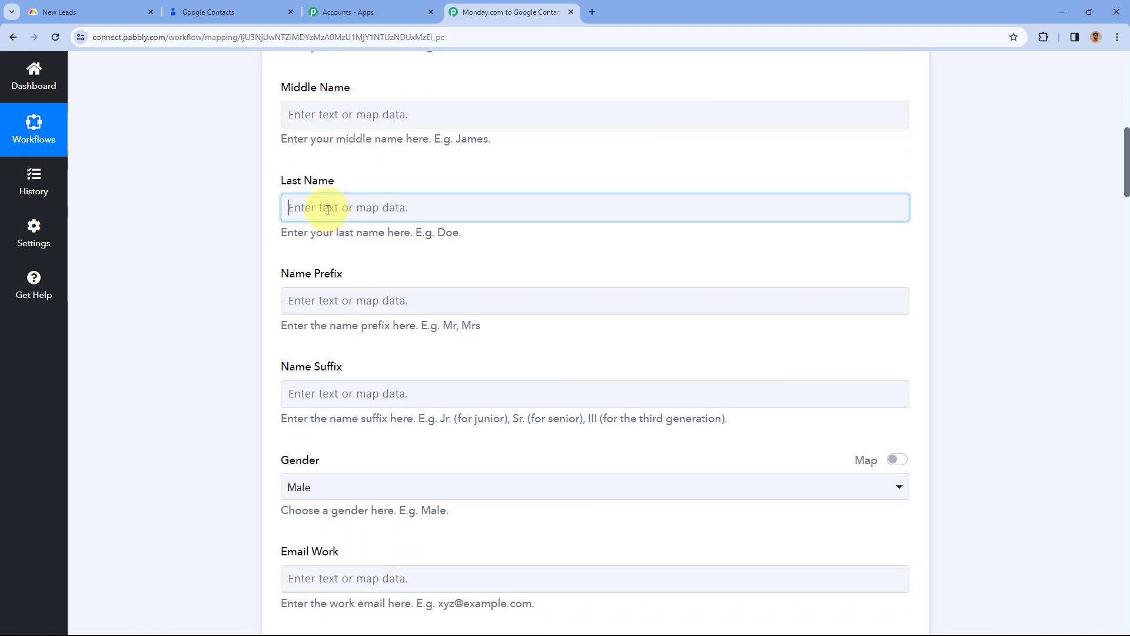
{"action": "left_click", "coordinate": [395, 317]}
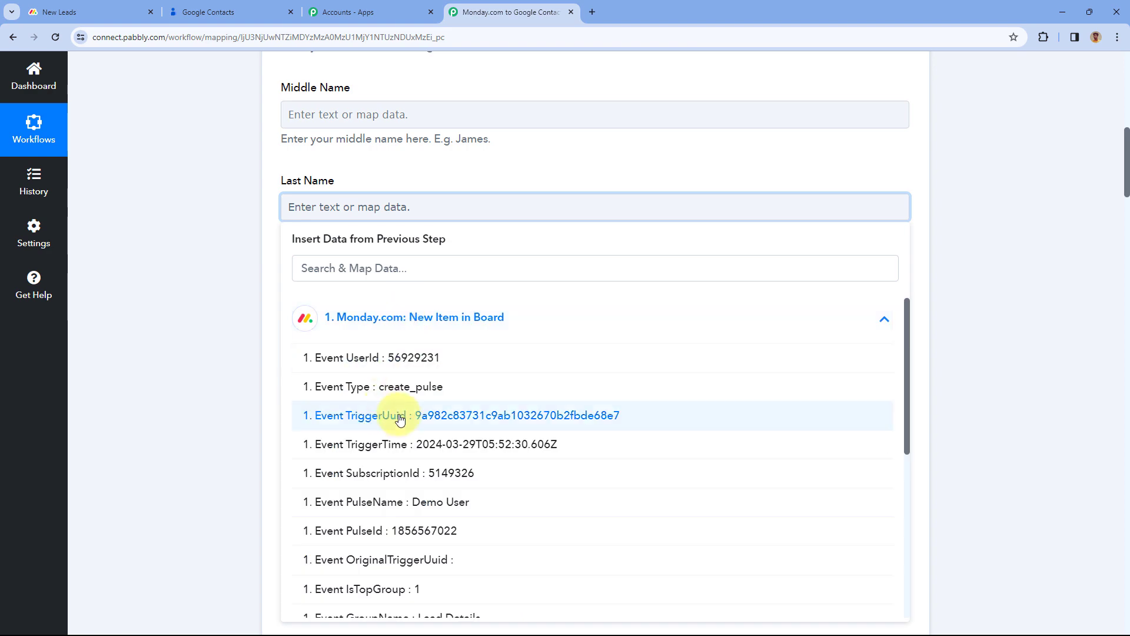
{"action": "scroll", "coordinate": [398, 418], "scroll_direction": "down", "scroll_amount": 2}
{"action": "scroll", "coordinate": [406, 448], "scroll_direction": "down", "scroll_amount": 2}
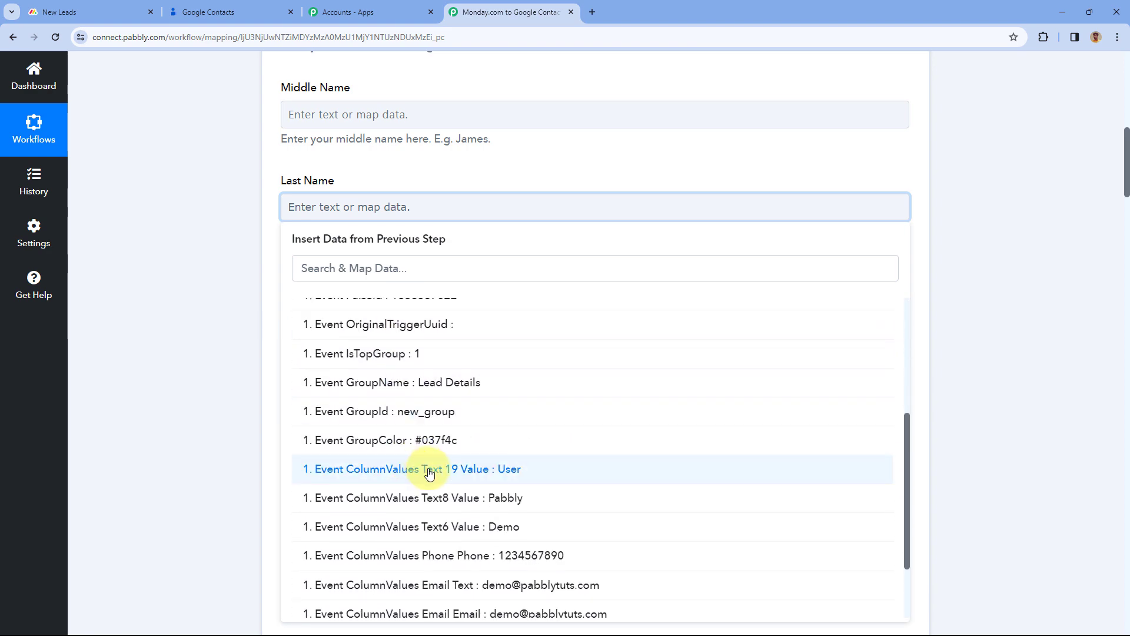
{"action": "left_click", "coordinate": [429, 468]}
{"action": "left_click", "coordinate": [259, 228]}
{"action": "scroll", "coordinate": [259, 228], "scroll_direction": "down", "scroll_amount": 3}
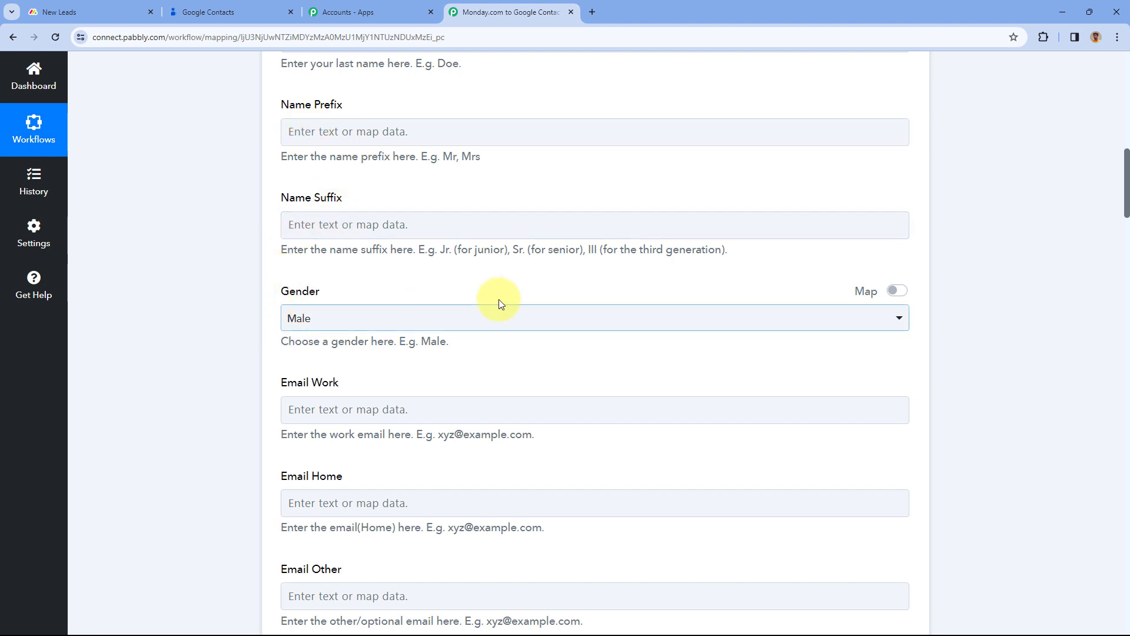
Switch Gender to mapped input and clear its Male value
{"action": "left_click", "coordinate": [365, 318]}
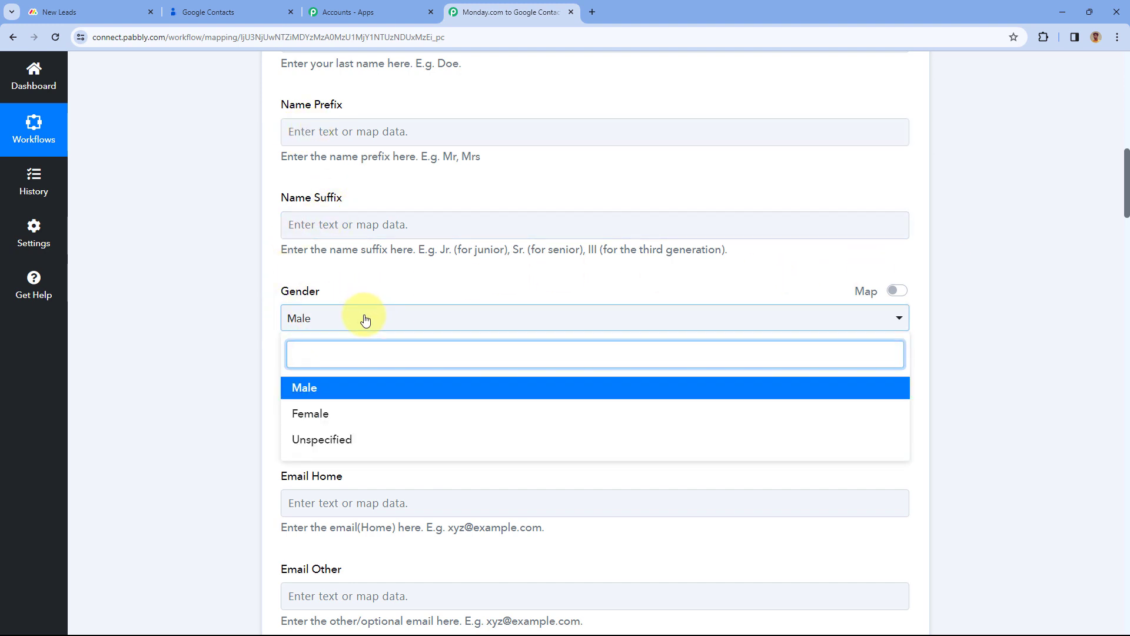
{"action": "left_click", "coordinate": [391, 293]}
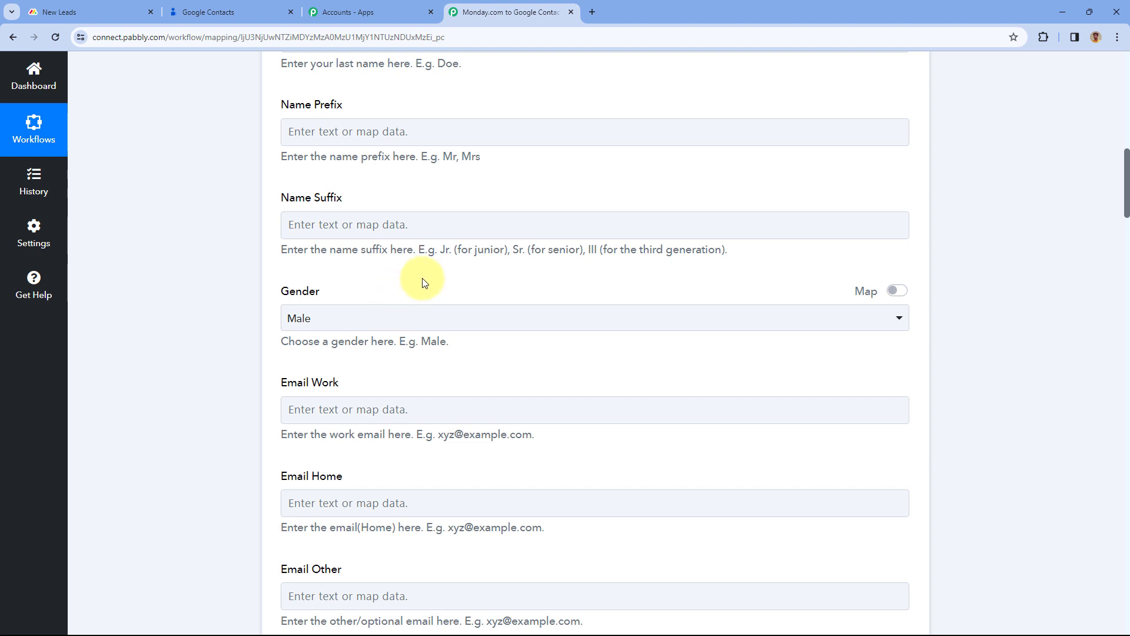
{"action": "left_click", "coordinate": [889, 294]}
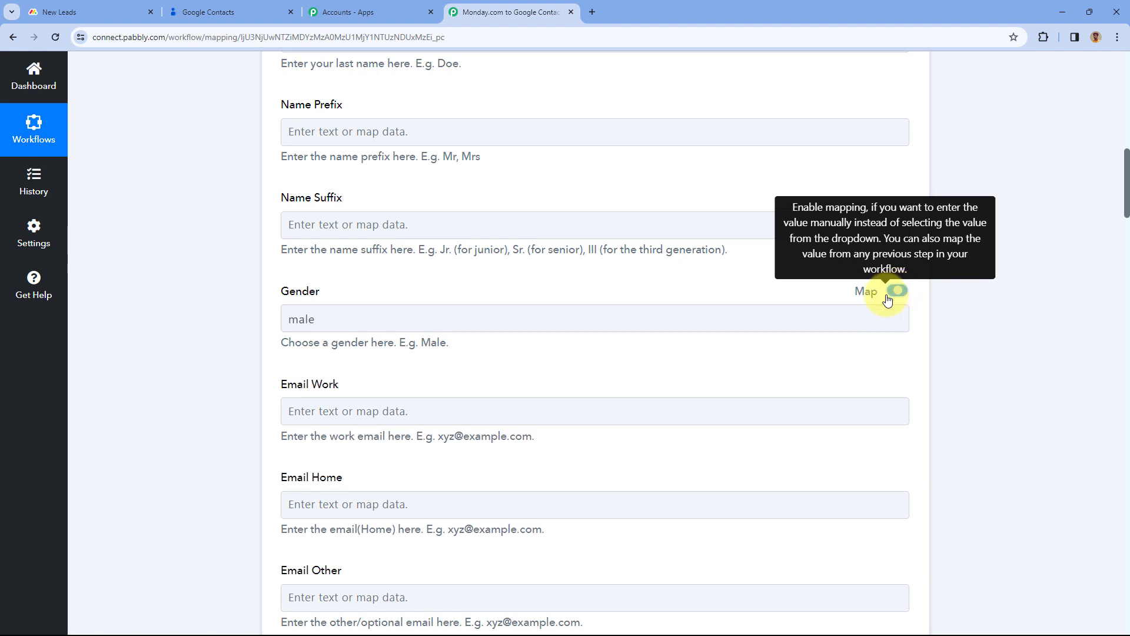
{"action": "left_click_drag", "start_coordinate": [361, 320], "coordinate": [269, 326]}
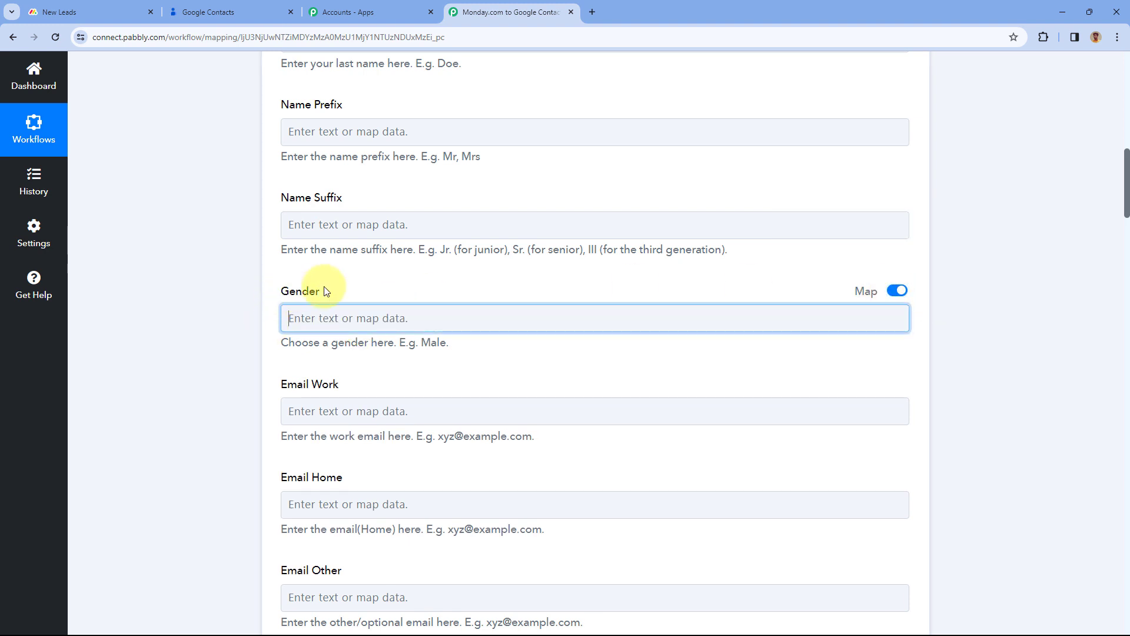
{"action": "left_click", "coordinate": [349, 289]}
Map the Monday.com Email Text value into Email Work
{"action": "scroll", "coordinate": [349, 288], "scroll_direction": "down", "scroll_amount": 4}
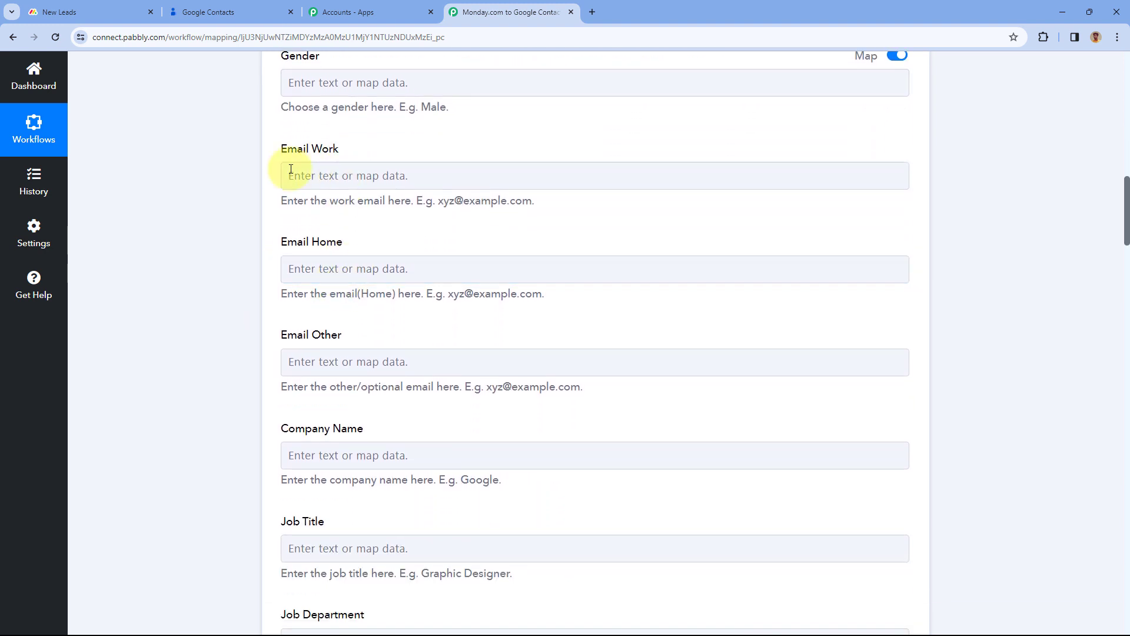
{"action": "left_click", "coordinate": [330, 172]}
{"action": "left_click", "coordinate": [390, 285]}
{"action": "scroll", "coordinate": [434, 386], "scroll_direction": "down", "scroll_amount": 5}
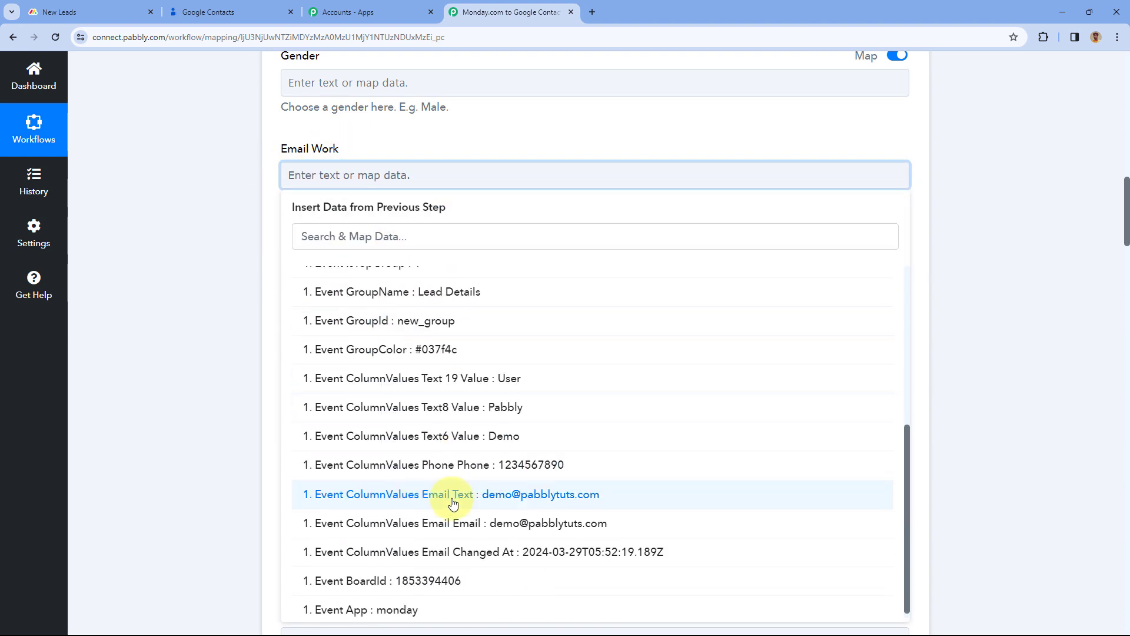
{"action": "left_click", "coordinate": [453, 502]}
{"action": "left_click", "coordinate": [277, 214]}
Map the Text8 Value (Pabbly) into Company Name
{"action": "scroll", "coordinate": [275, 237], "scroll_direction": "down", "scroll_amount": 4}
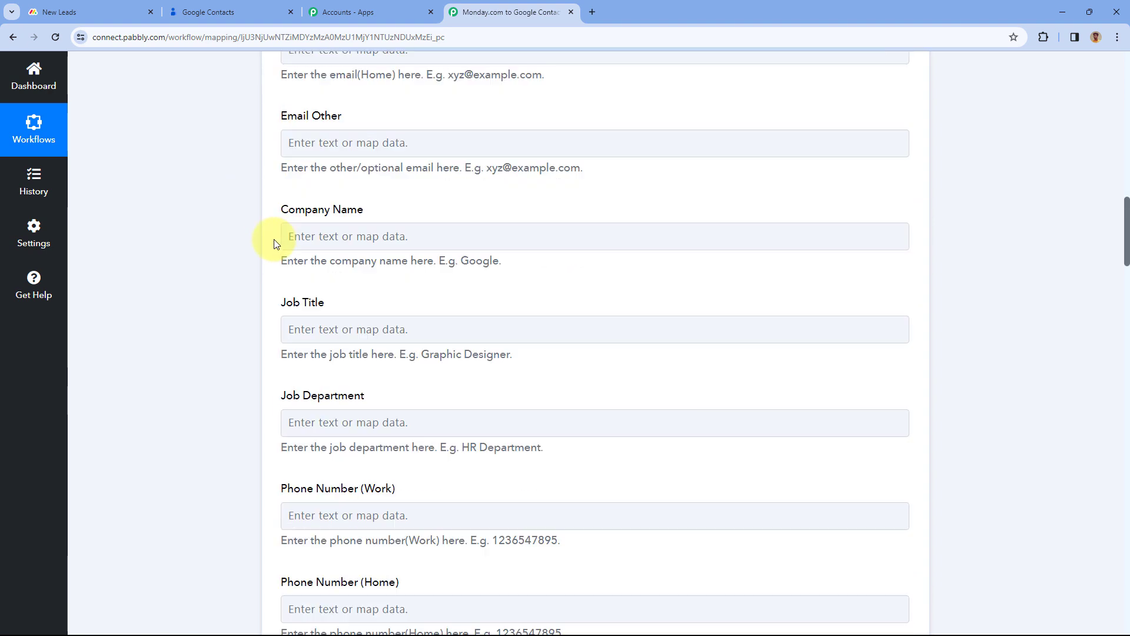
{"action": "left_click", "coordinate": [297, 228]}
{"action": "left_click", "coordinate": [328, 360]}
{"action": "scroll", "coordinate": [404, 420], "scroll_direction": "down", "scroll_amount": 2}
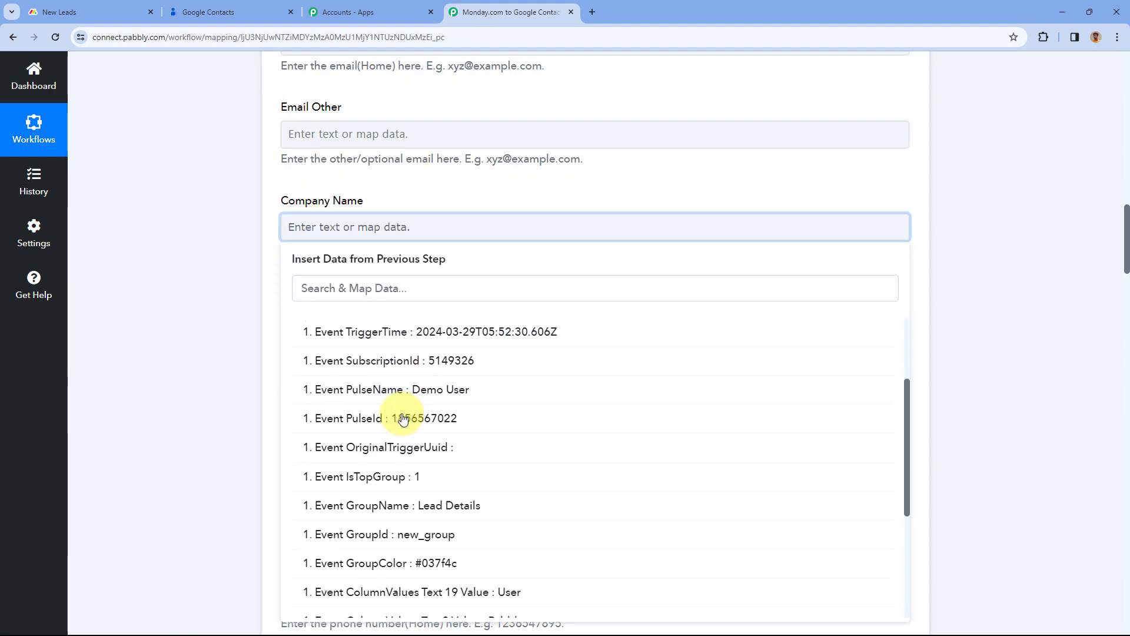
{"action": "scroll", "coordinate": [403, 420], "scroll_direction": "down", "scroll_amount": 4}
{"action": "left_click", "coordinate": [361, 472]}
{"action": "left_click", "coordinate": [269, 249]}
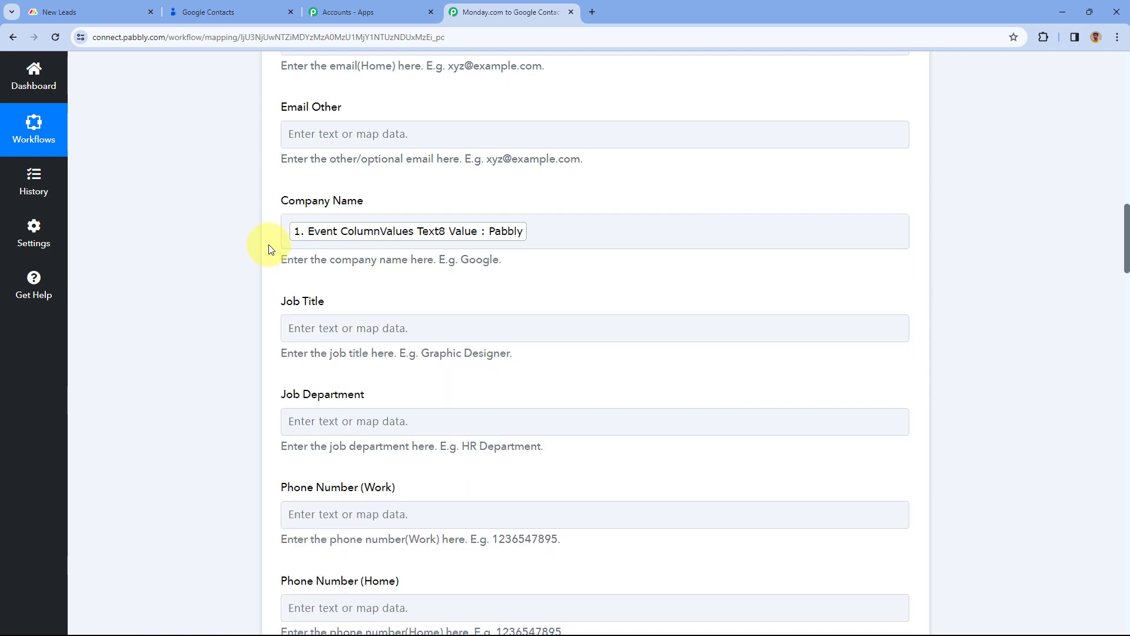
Map the Monday.com Phone value into Phone Number (Mobile)
{"action": "scroll", "coordinate": [270, 249], "scroll_direction": "down", "scroll_amount": 6}
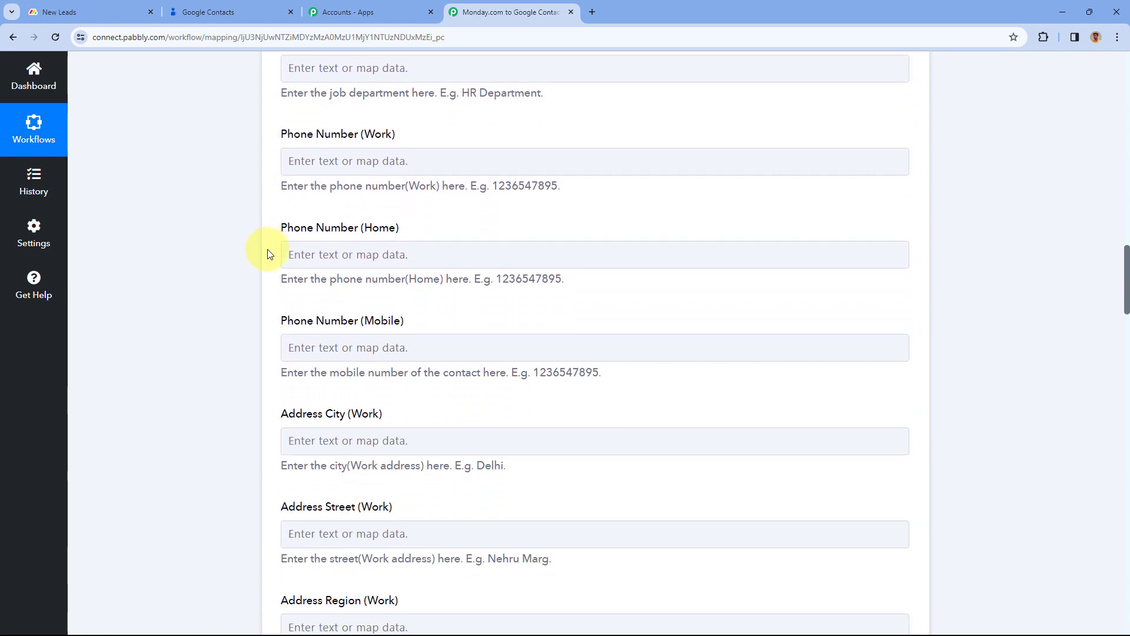
{"action": "scroll", "coordinate": [271, 254], "scroll_direction": "down", "scroll_amount": 2}
{"action": "left_click", "coordinate": [329, 228]}
{"action": "left_click", "coordinate": [375, 353]}
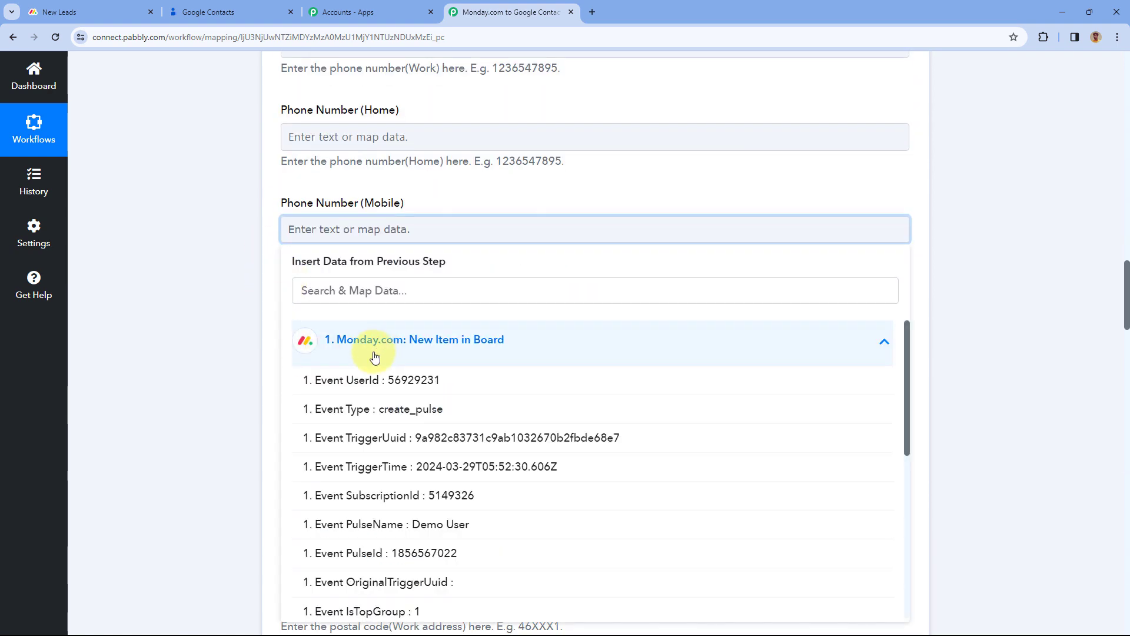
{"action": "scroll", "coordinate": [375, 358], "scroll_direction": "down", "scroll_amount": 5}
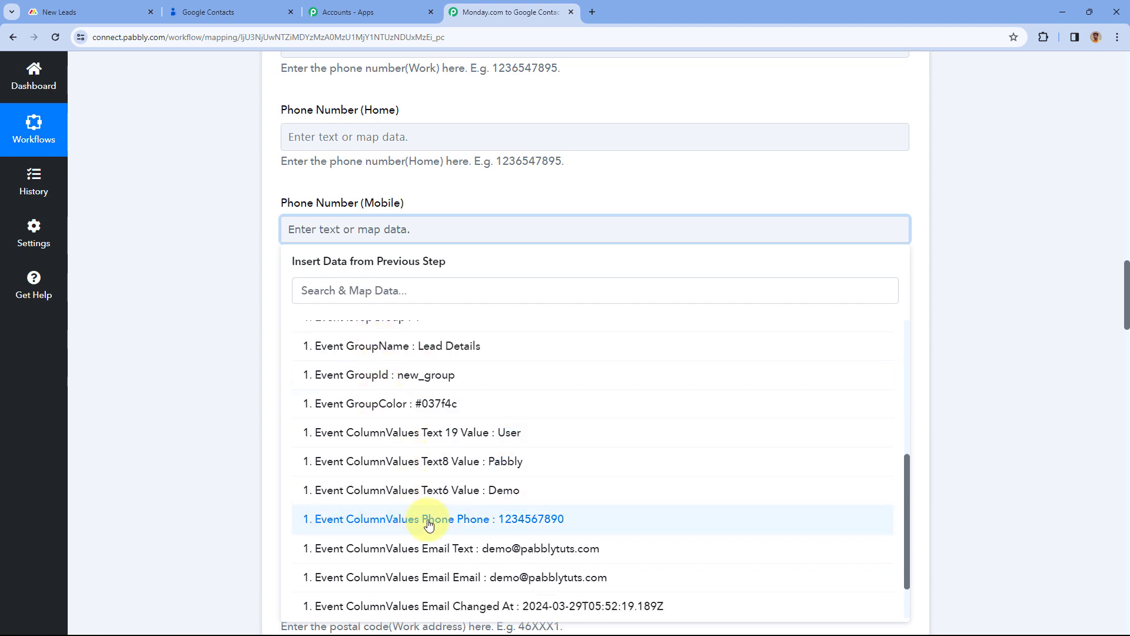
{"action": "left_click", "coordinate": [428, 523]}
{"action": "left_click", "coordinate": [259, 217]}
{"action": "scroll", "coordinate": [303, 217], "scroll_direction": "up", "scroll_amount": 6}
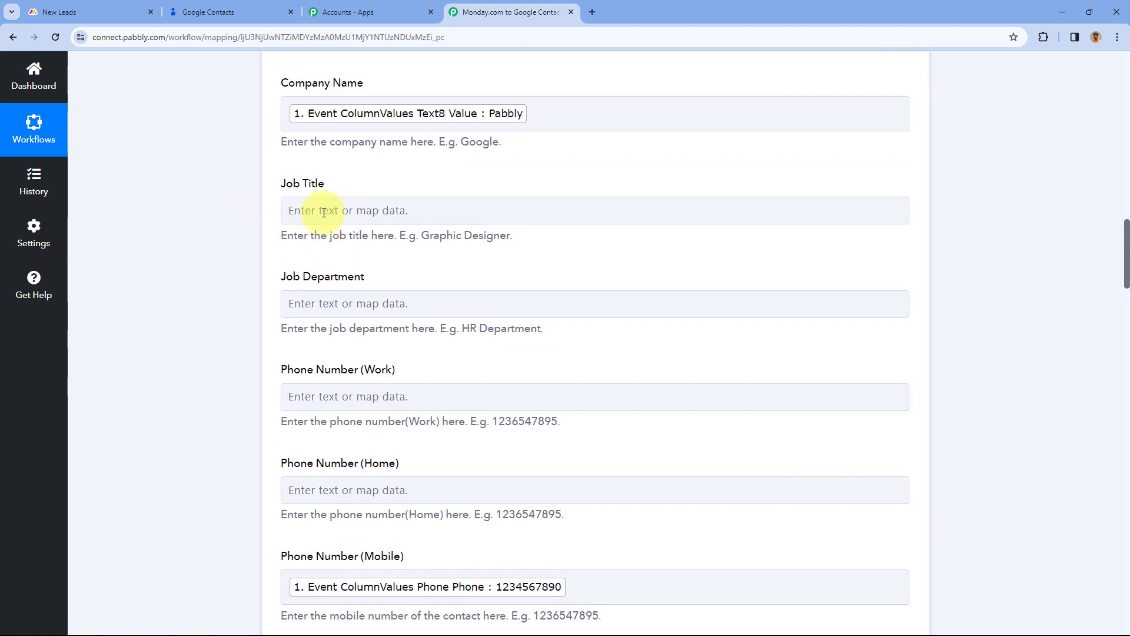
{"action": "scroll", "coordinate": [353, 253], "scroll_direction": "down", "scroll_amount": 4}
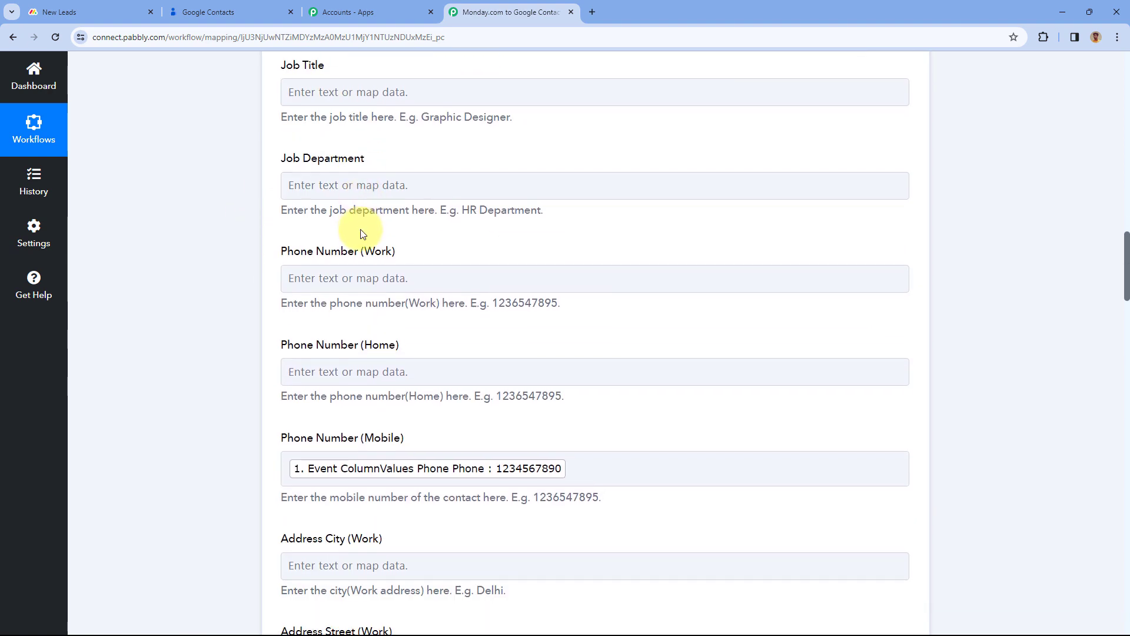
{"action": "scroll", "coordinate": [314, 217], "scroll_direction": "down", "scroll_amount": 7}
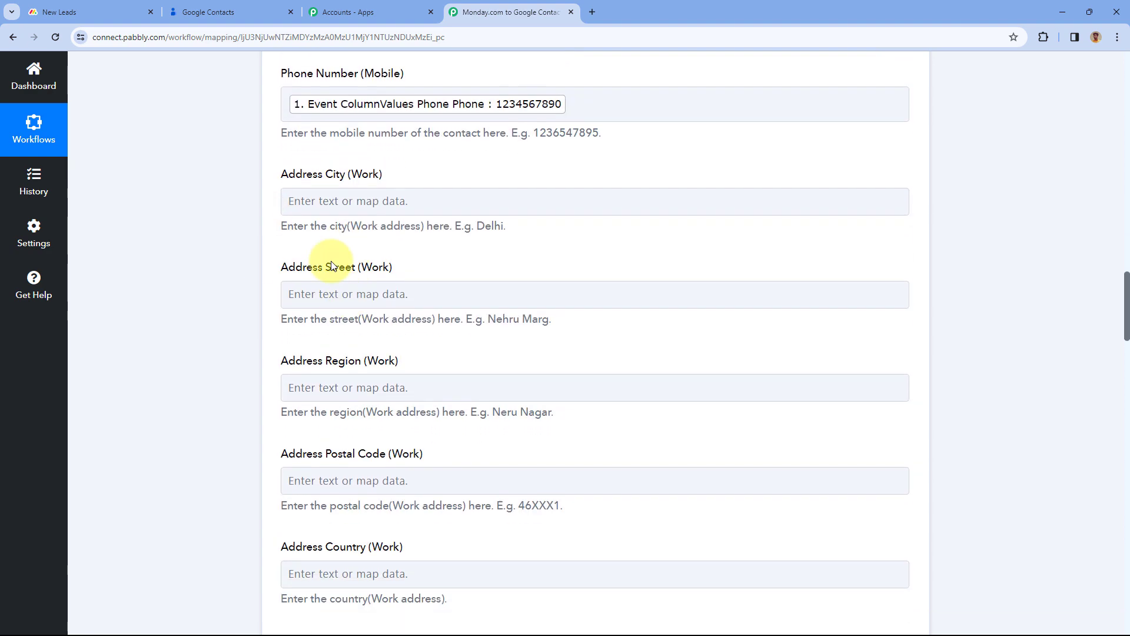
{"action": "scroll", "coordinate": [312, 302], "scroll_direction": "down", "scroll_amount": 4}
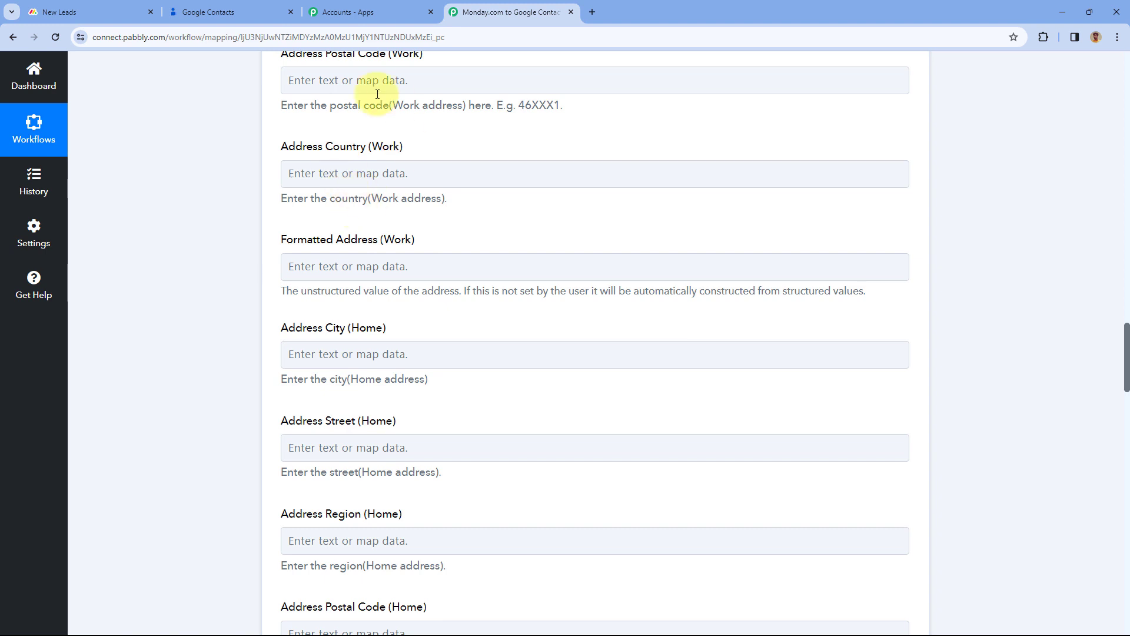
{"action": "left_click", "coordinate": [133, 7]}
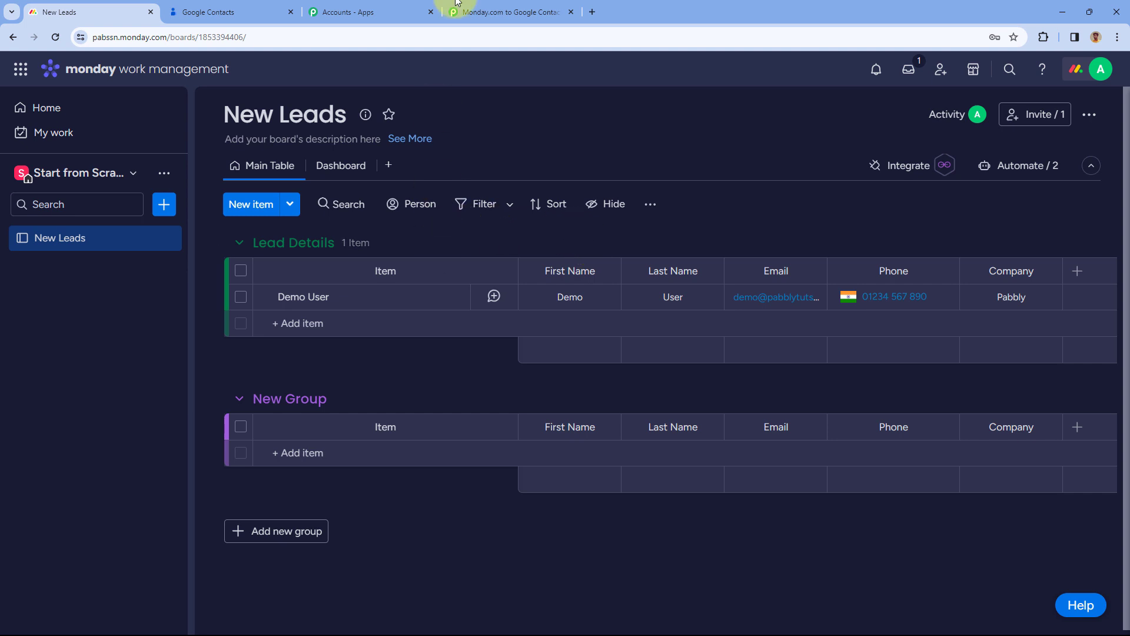
{"action": "left_click", "coordinate": [482, 12]}
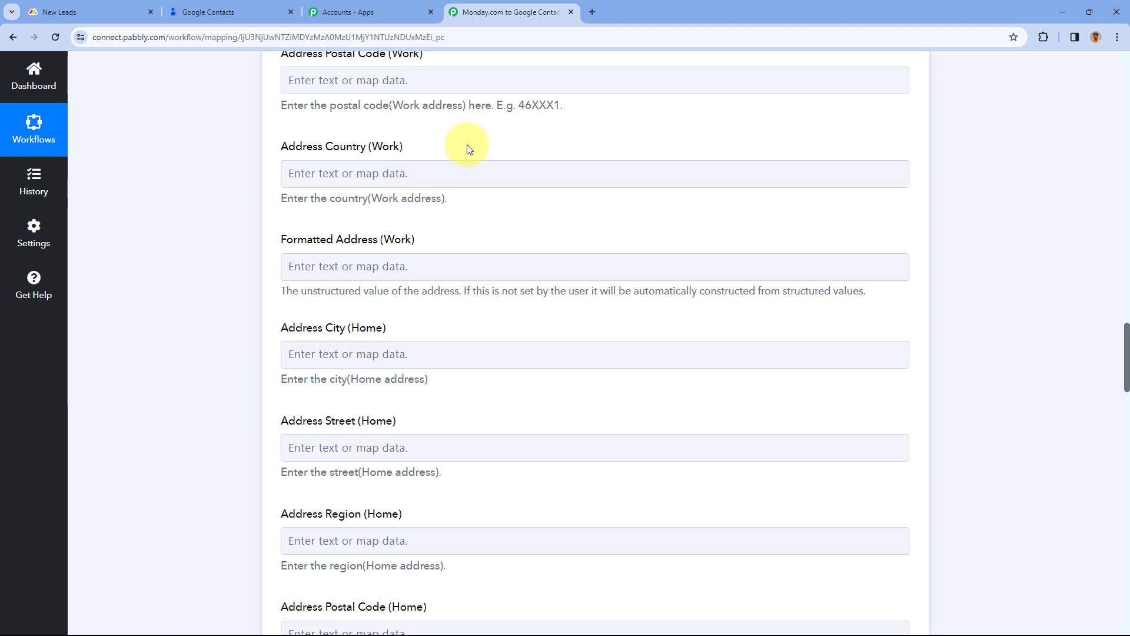
{"action": "scroll", "coordinate": [469, 149], "scroll_direction": "up", "scroll_amount": 5}
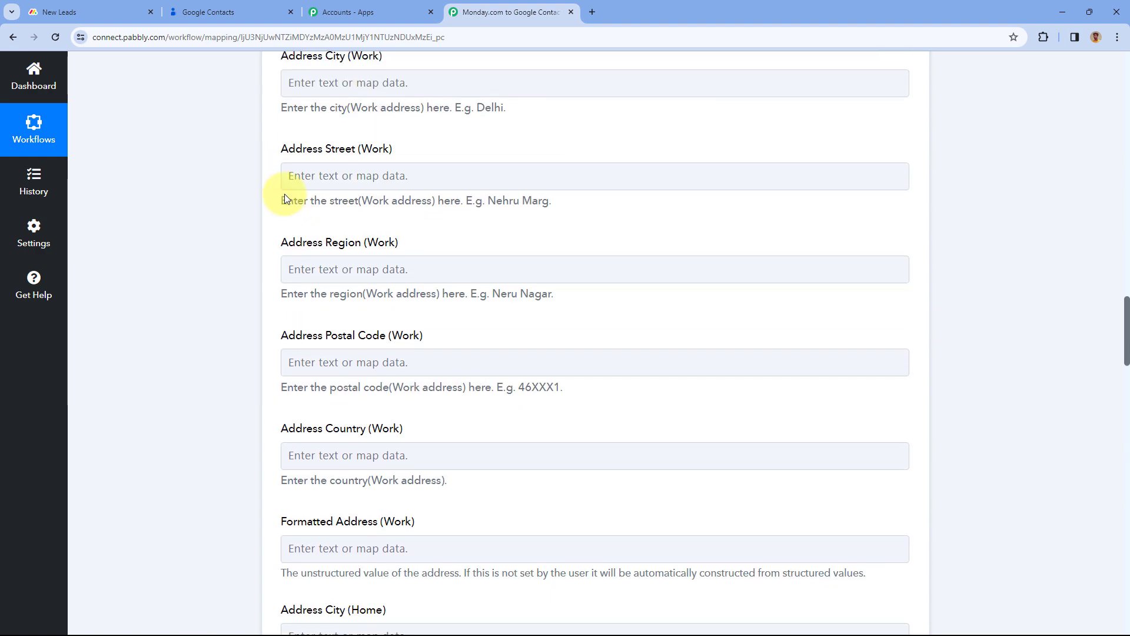
{"action": "scroll", "coordinate": [285, 194], "scroll_direction": "up", "scroll_amount": 9}
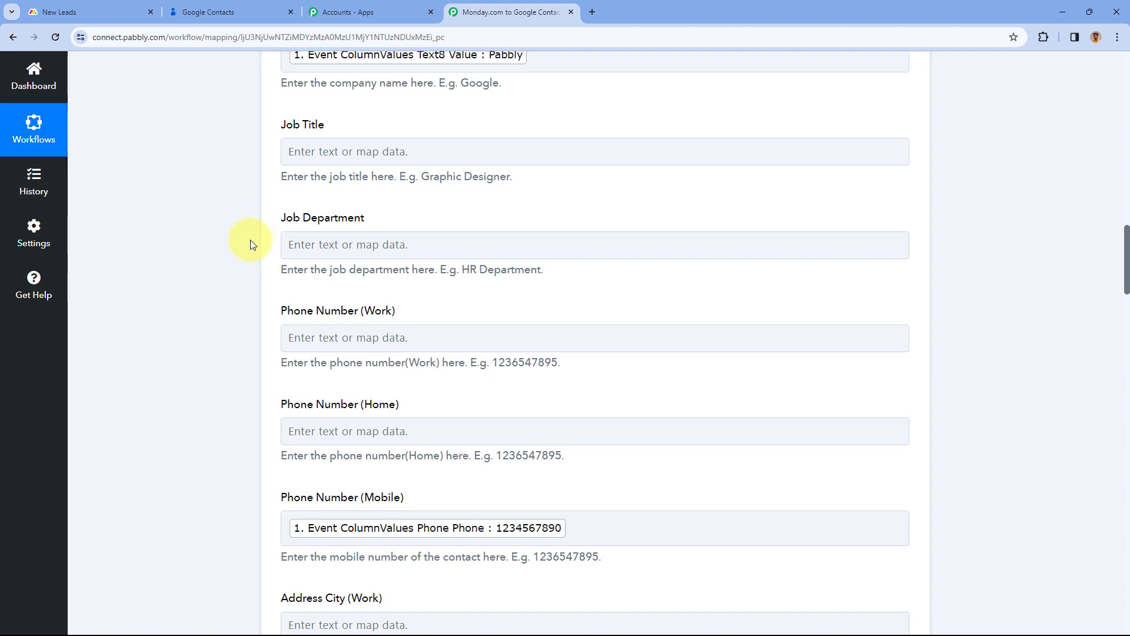
{"action": "scroll", "coordinate": [252, 244], "scroll_direction": "up", "scroll_amount": 7}
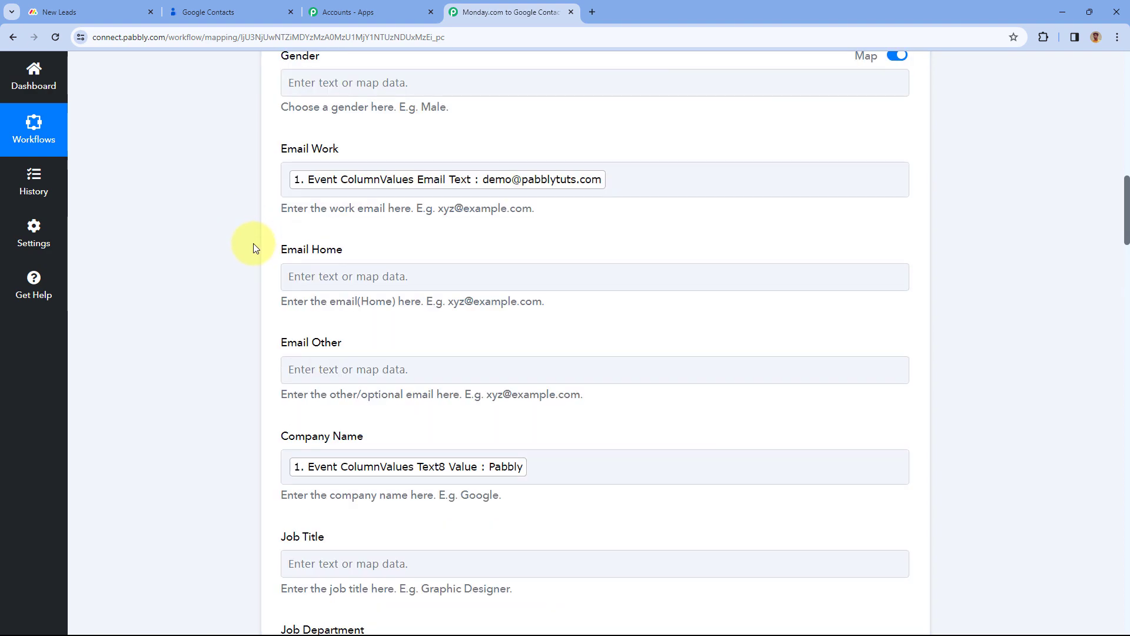
{"action": "scroll", "coordinate": [274, 232], "scroll_direction": "down", "scroll_amount": 3}
{"action": "scroll", "coordinate": [273, 238], "scroll_direction": "down", "scroll_amount": 18}
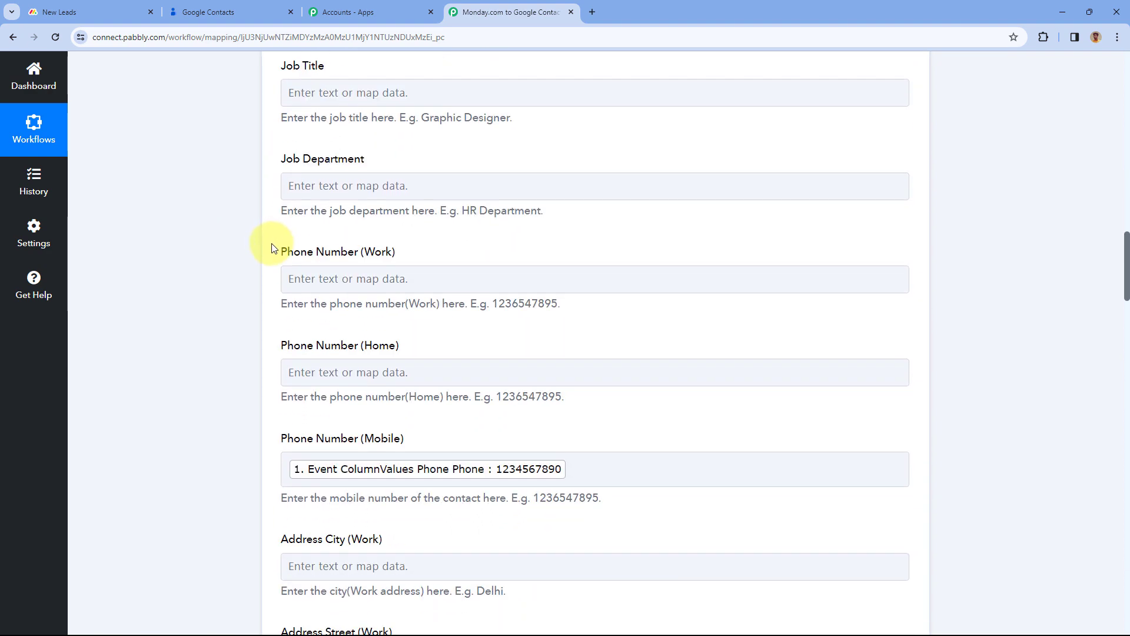
{"action": "scroll", "coordinate": [270, 250], "scroll_direction": "down", "scroll_amount": 20}
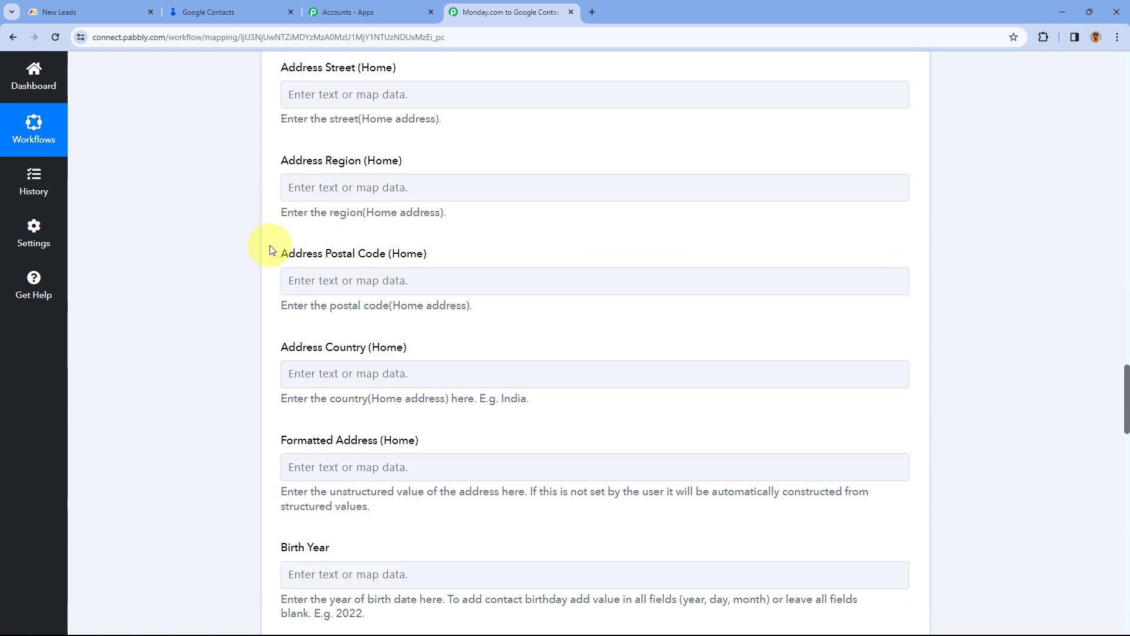
{"action": "scroll", "coordinate": [266, 245], "scroll_direction": "down", "scroll_amount": 10}
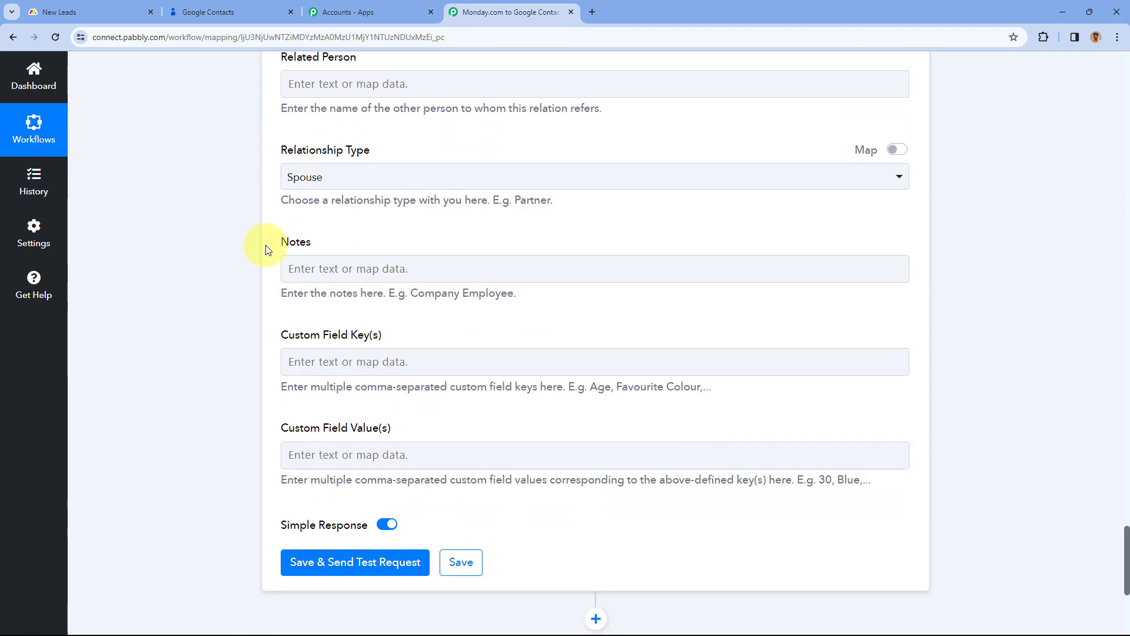
Save and test the Create Contact action, review the mapping, then return to New Leads
{"action": "left_click", "coordinate": [348, 286]}
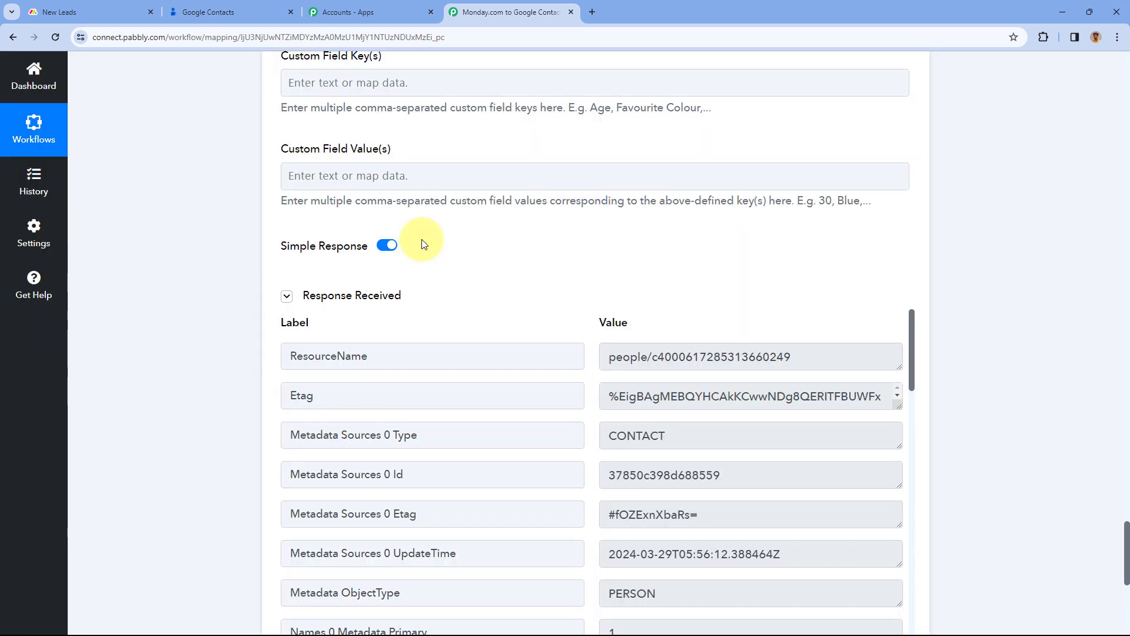
{"action": "scroll", "coordinate": [438, 241], "scroll_direction": "down", "scroll_amount": 2}
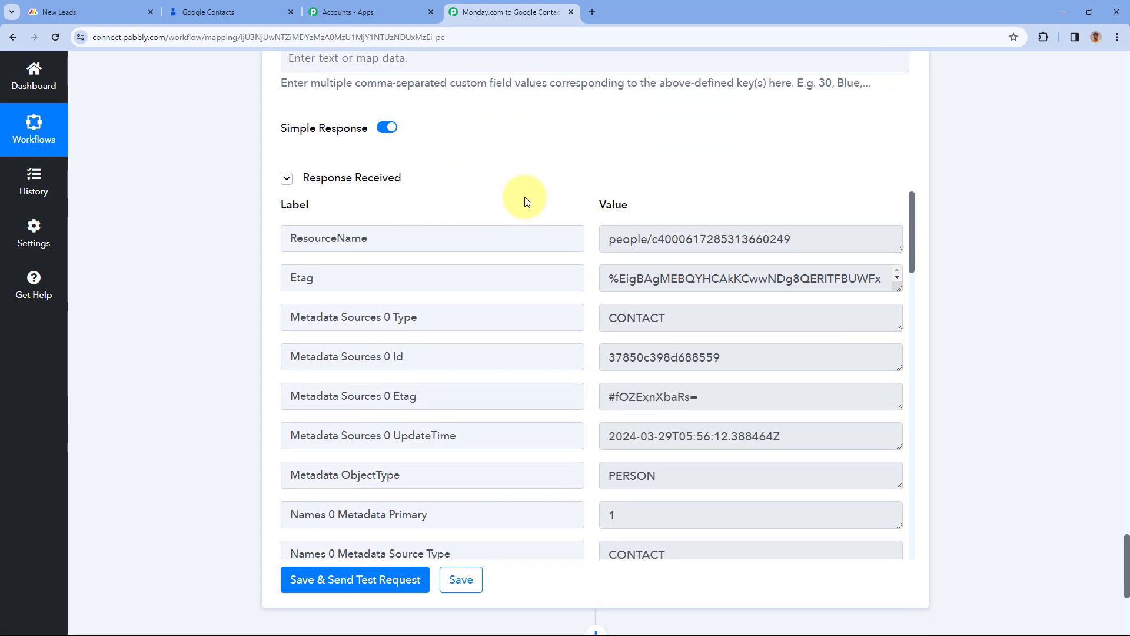
{"action": "scroll", "coordinate": [471, 206], "scroll_direction": "up", "scroll_amount": 15}
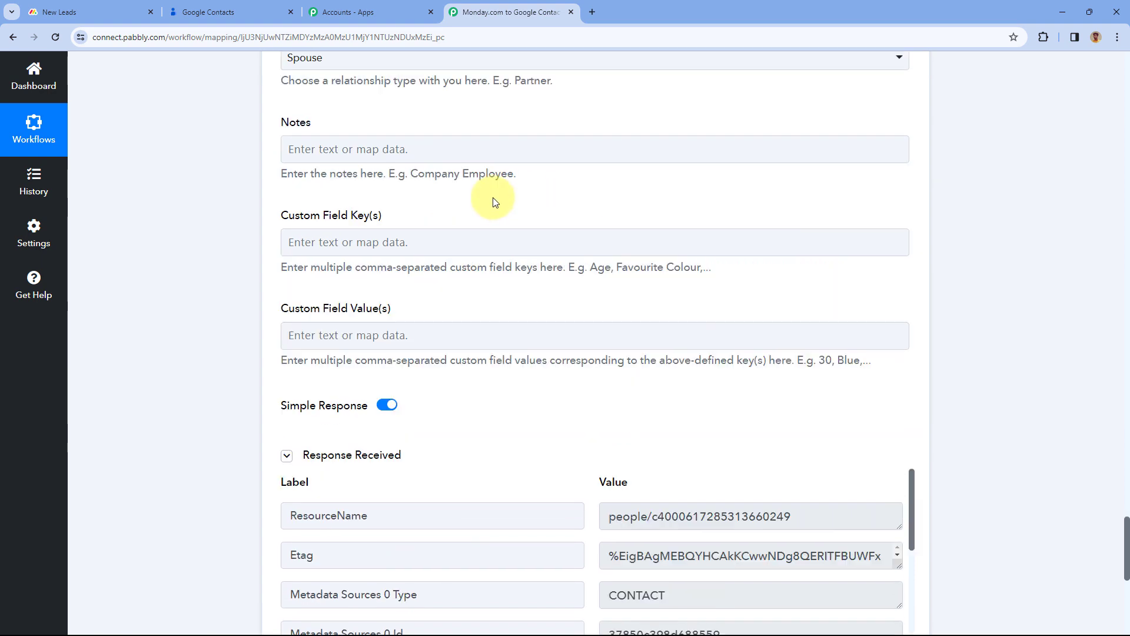
{"action": "scroll", "coordinate": [494, 206], "scroll_direction": "up", "scroll_amount": 20}
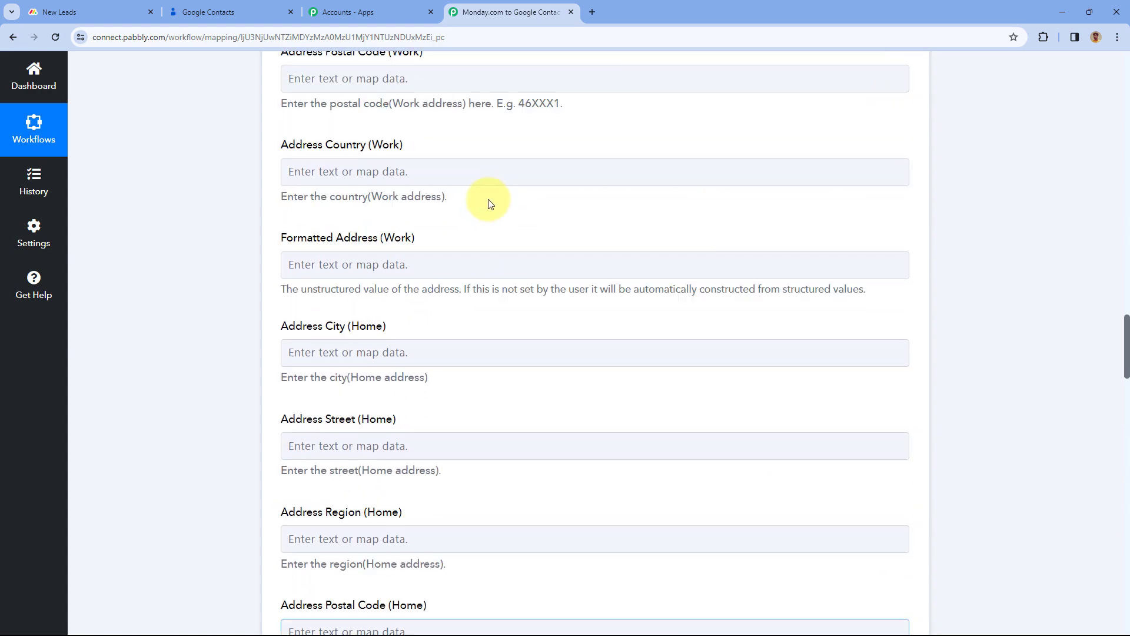
{"action": "scroll", "coordinate": [484, 205], "scroll_direction": "up", "scroll_amount": 15}
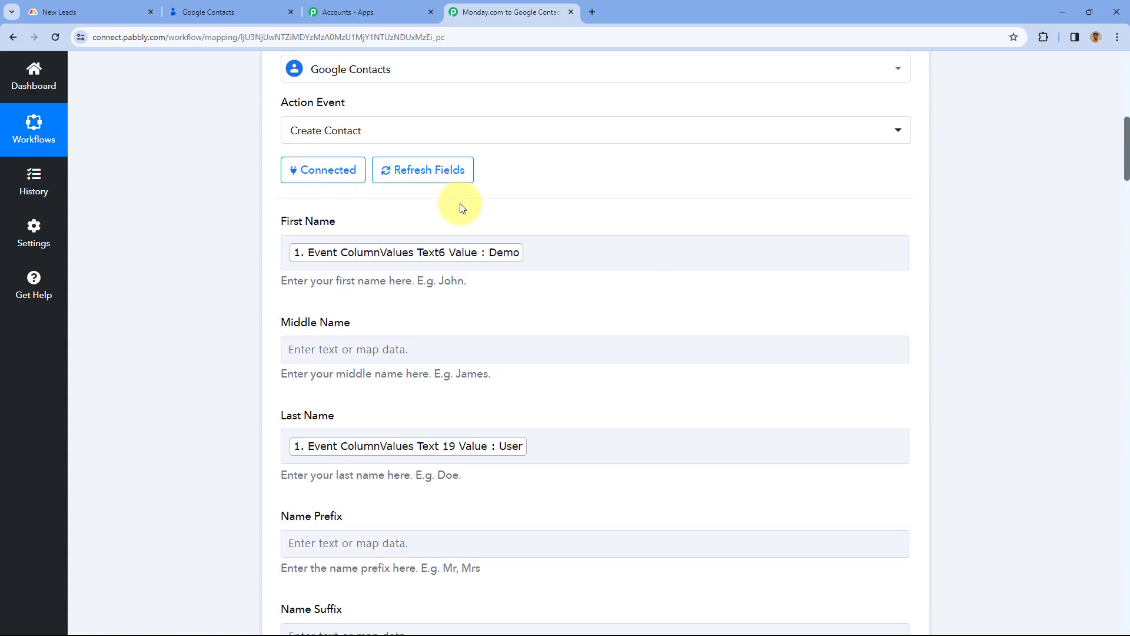
{"action": "left_click", "coordinate": [88, 12]}
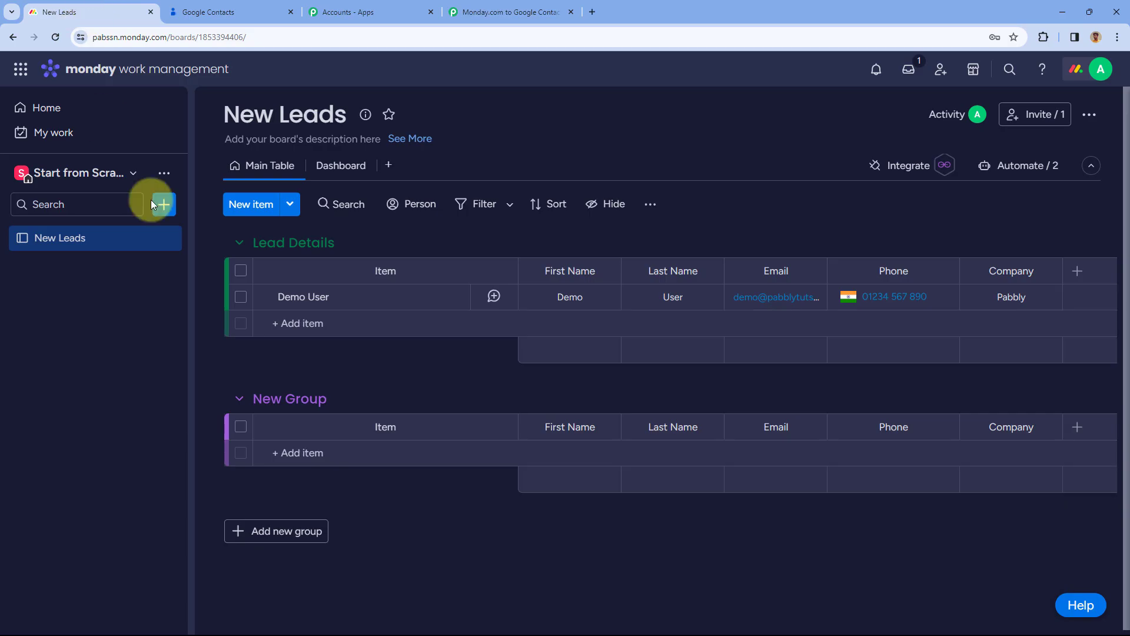
Reload Google Contacts and open the newly created Demo User contact
{"action": "left_click", "coordinate": [559, 302]}
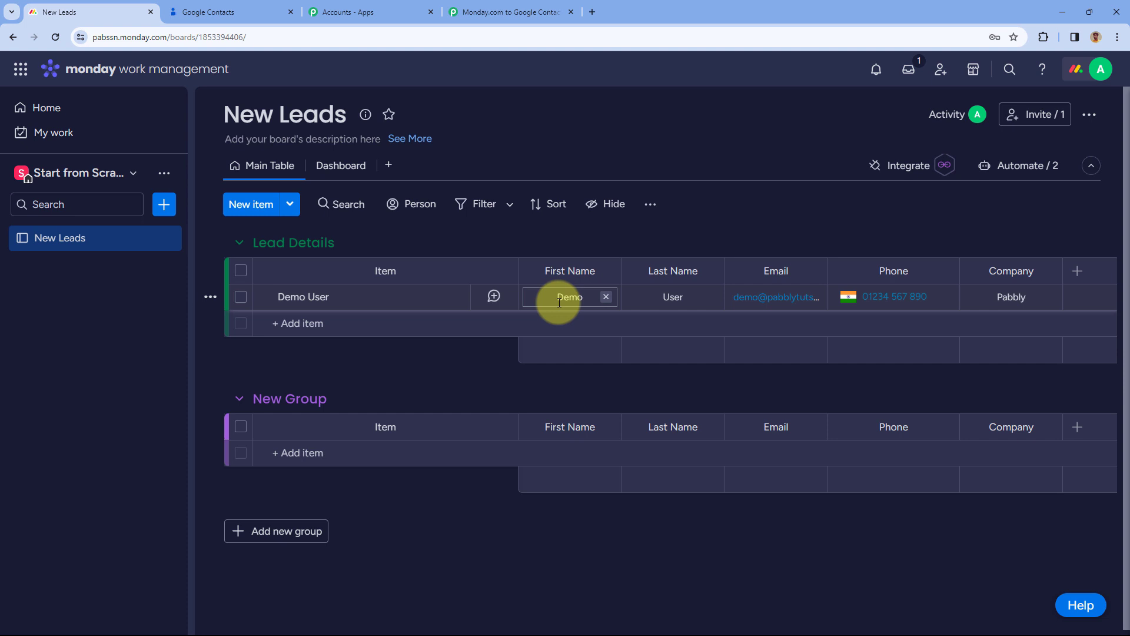
{"action": "left_click", "coordinate": [236, 8]}
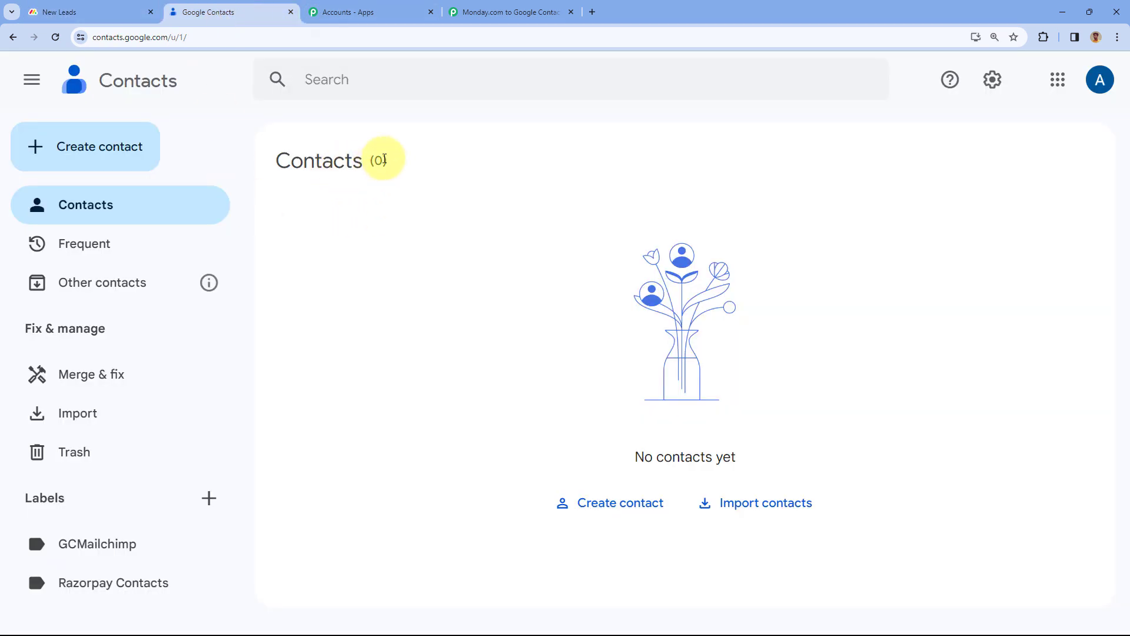
{"action": "left_click", "coordinate": [58, 36]}
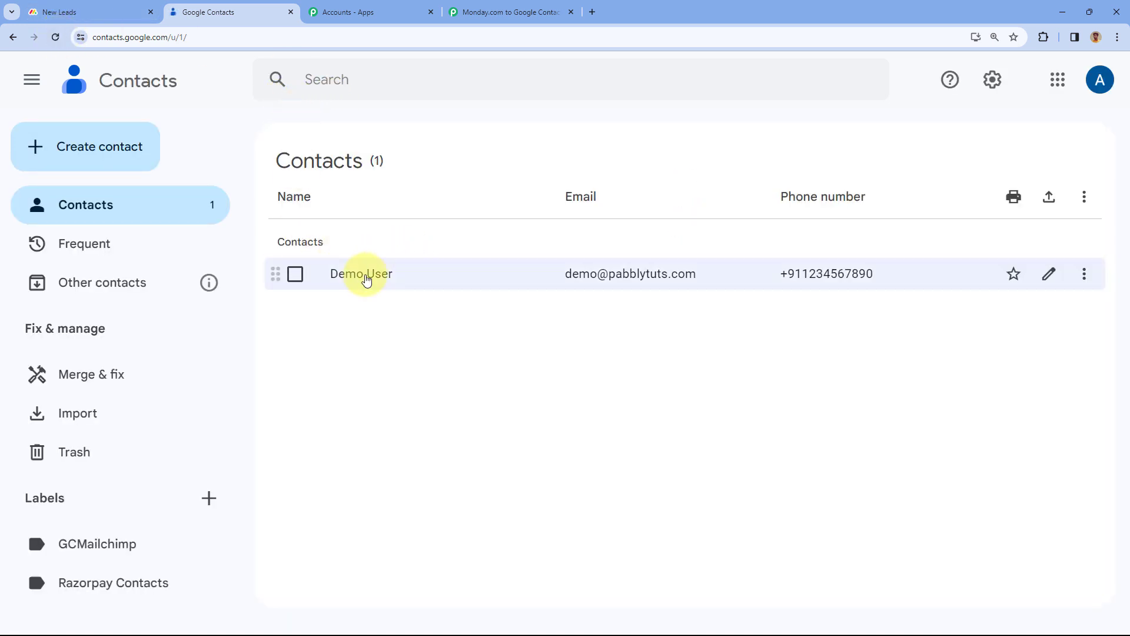
{"action": "left_click", "coordinate": [365, 276]}
{"action": "left_click", "coordinate": [321, 319]}
{"action": "left_click", "coordinate": [569, 321]}
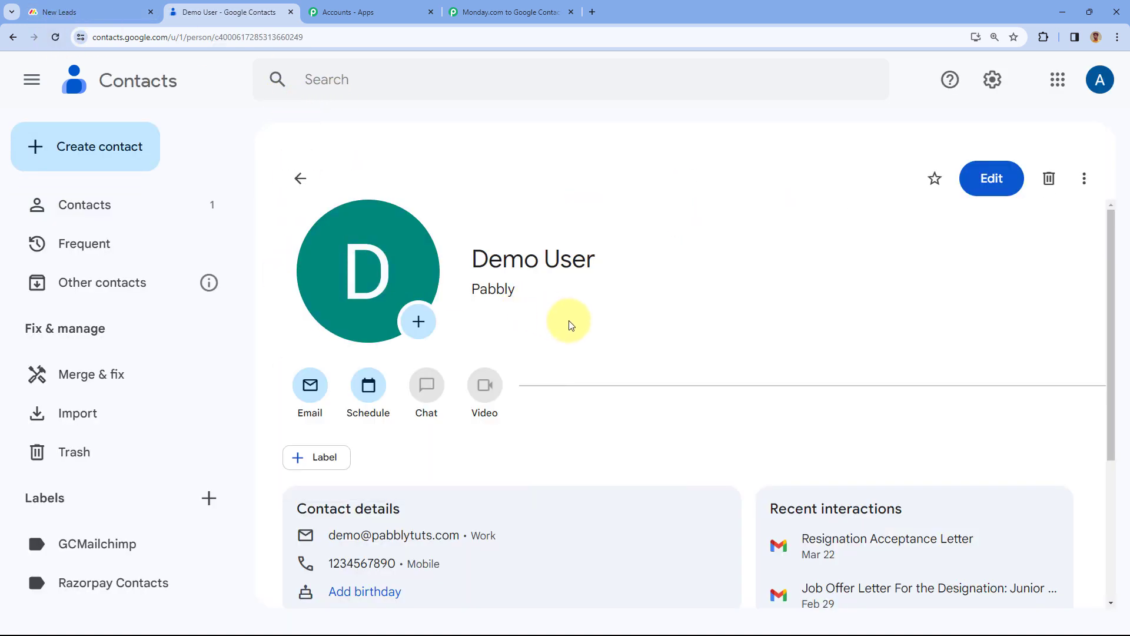
Check Demo User's name and company Pabbly against the board, then return to Pabbly
{"action": "left_click", "coordinate": [117, 12]}
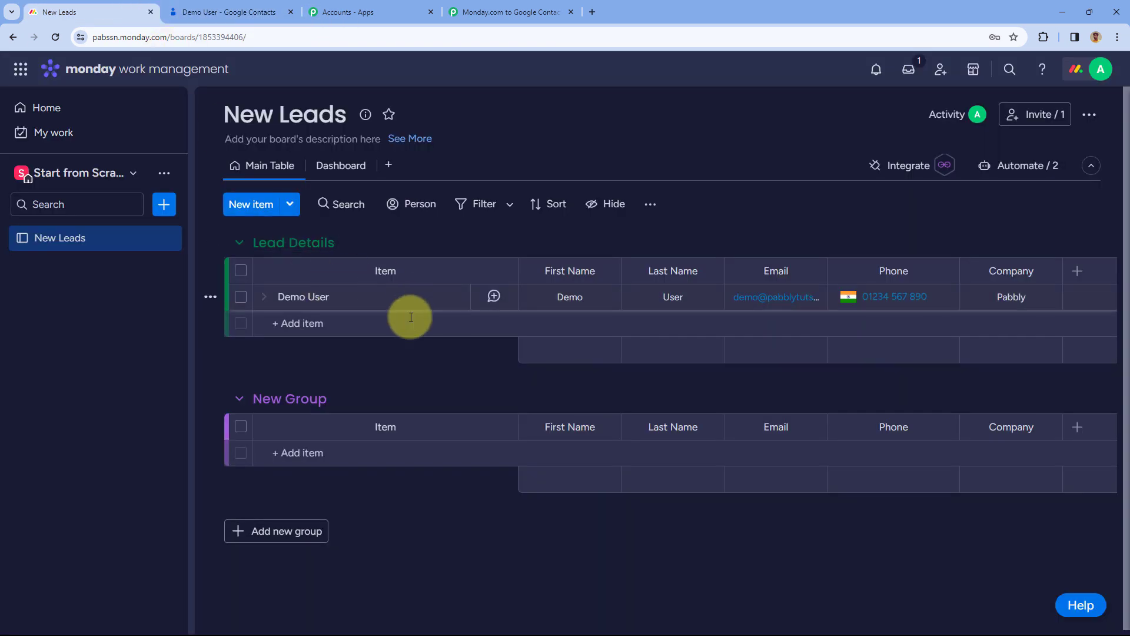
{"action": "left_click", "coordinate": [261, 7]}
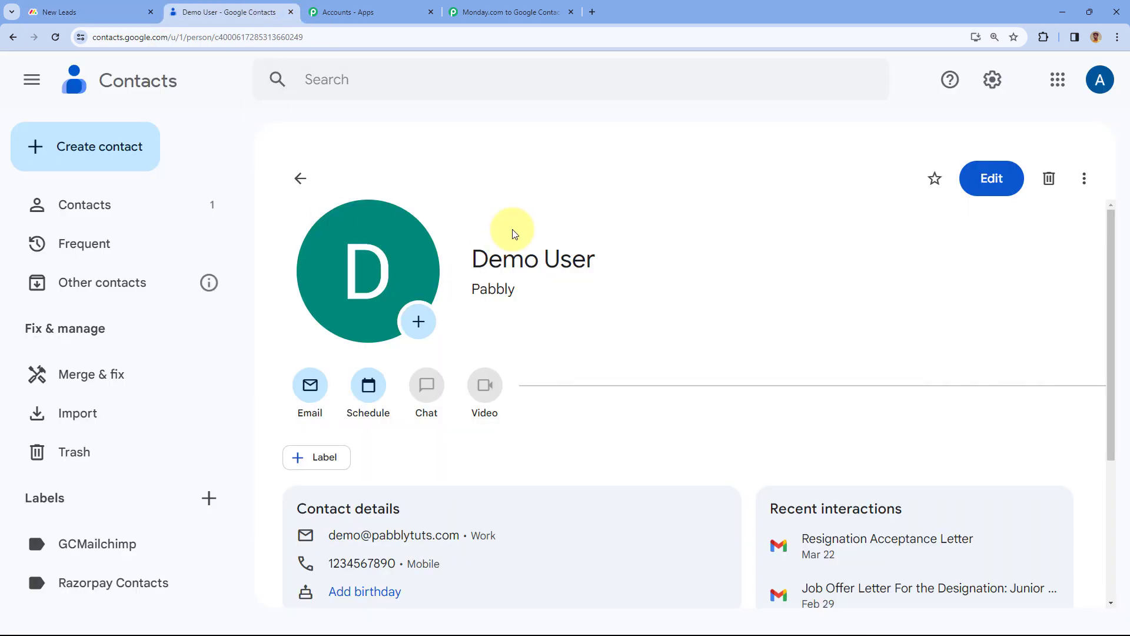
{"action": "scroll", "coordinate": [618, 229], "scroll_direction": "down", "scroll_amount": 3}
{"action": "scroll", "coordinate": [618, 230], "scroll_direction": "up", "scroll_amount": 3}
{"action": "left_click_drag", "start_coordinate": [596, 257], "coordinate": [470, 252]}
{"action": "left_click", "coordinate": [483, 286]}
{"action": "triple_click", "coordinate": [484, 285]}
{"action": "scroll", "coordinate": [471, 365], "scroll_direction": "down", "scroll_amount": 3}
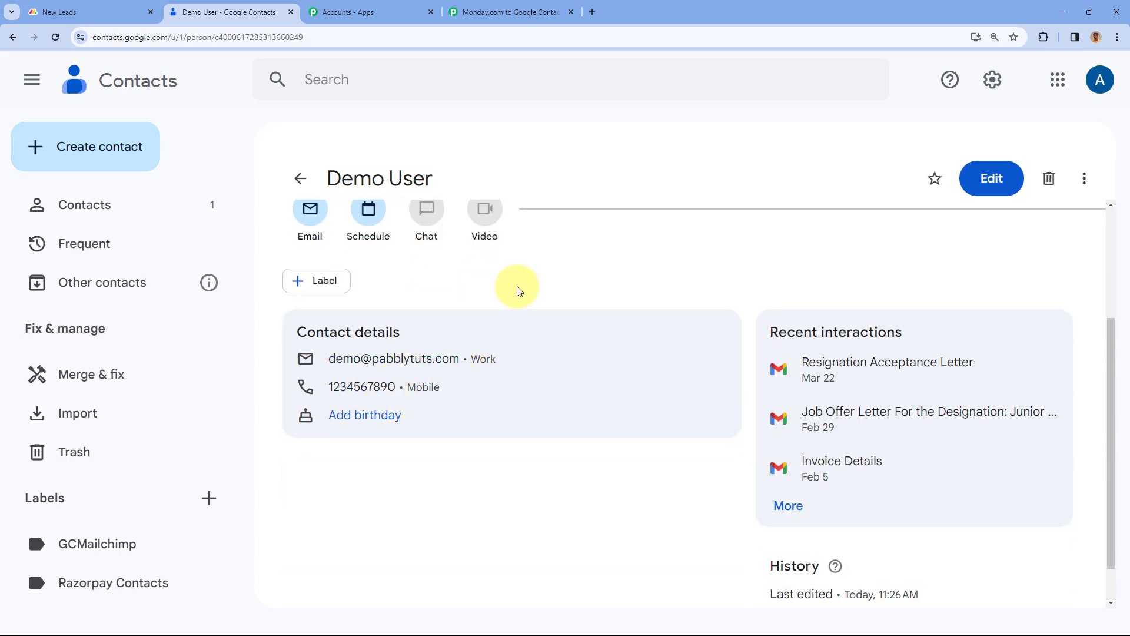
{"action": "scroll", "coordinate": [507, 271], "scroll_direction": "up", "scroll_amount": 3}
{"action": "left_click", "coordinate": [472, 6]}
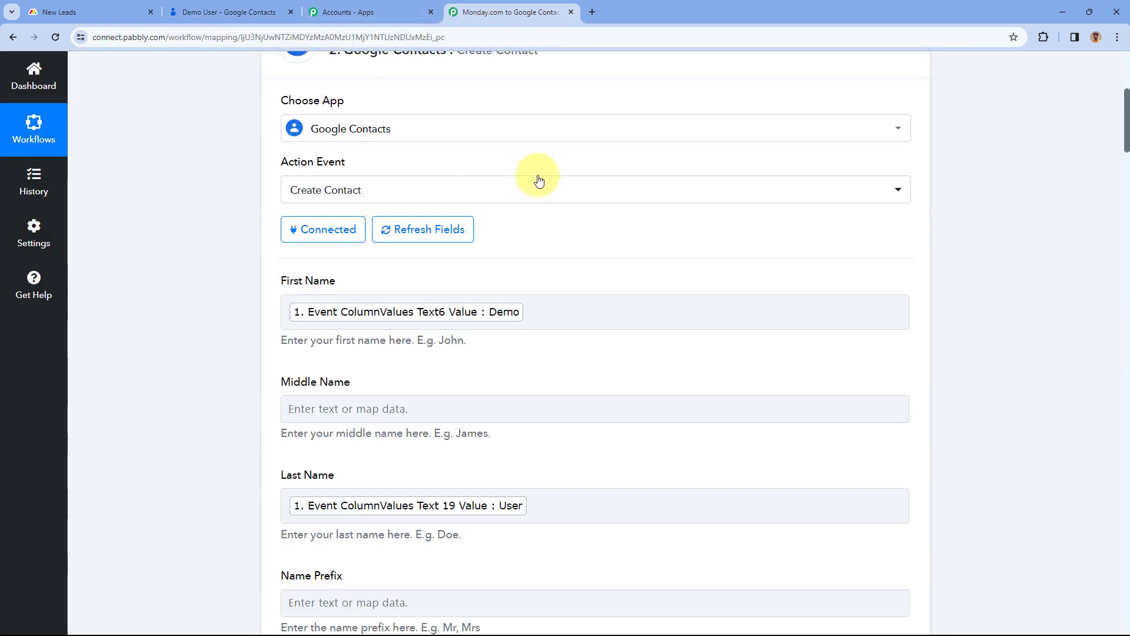
Collapse the Google Contacts step and open the New Leads board's Dashboard view
{"action": "scroll", "coordinate": [537, 176], "scroll_direction": "up", "scroll_amount": 3}
{"action": "left_click", "coordinate": [589, 260]}
{"action": "scroll", "coordinate": [586, 217], "scroll_direction": "up", "scroll_amount": 2}
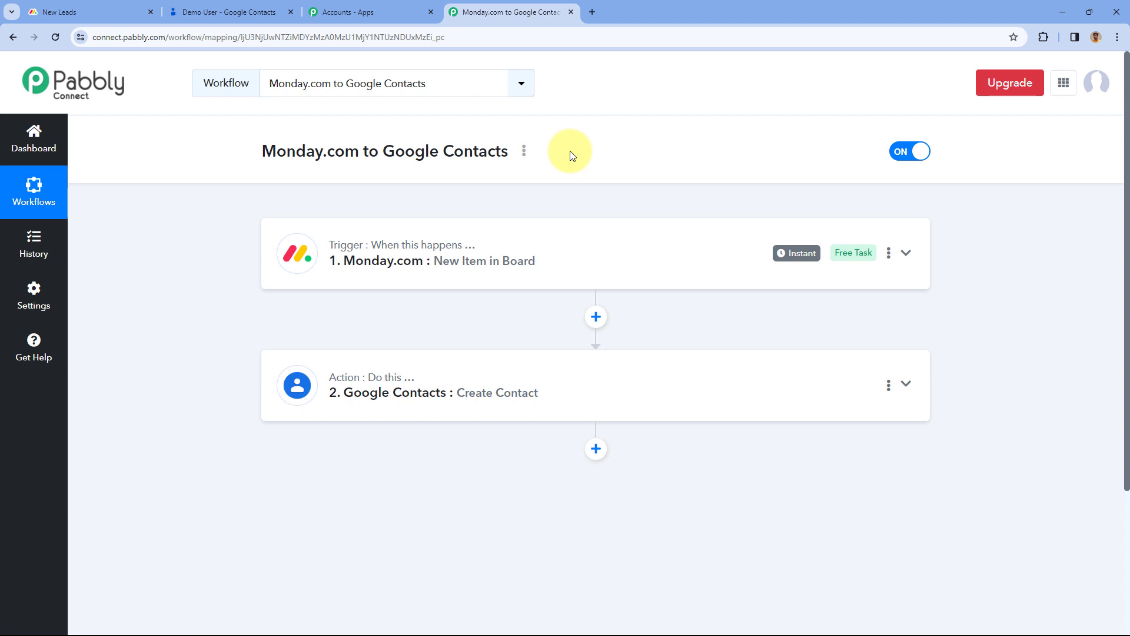
{"action": "left_click", "coordinate": [82, 10]}
{"action": "left_click", "coordinate": [331, 168]}
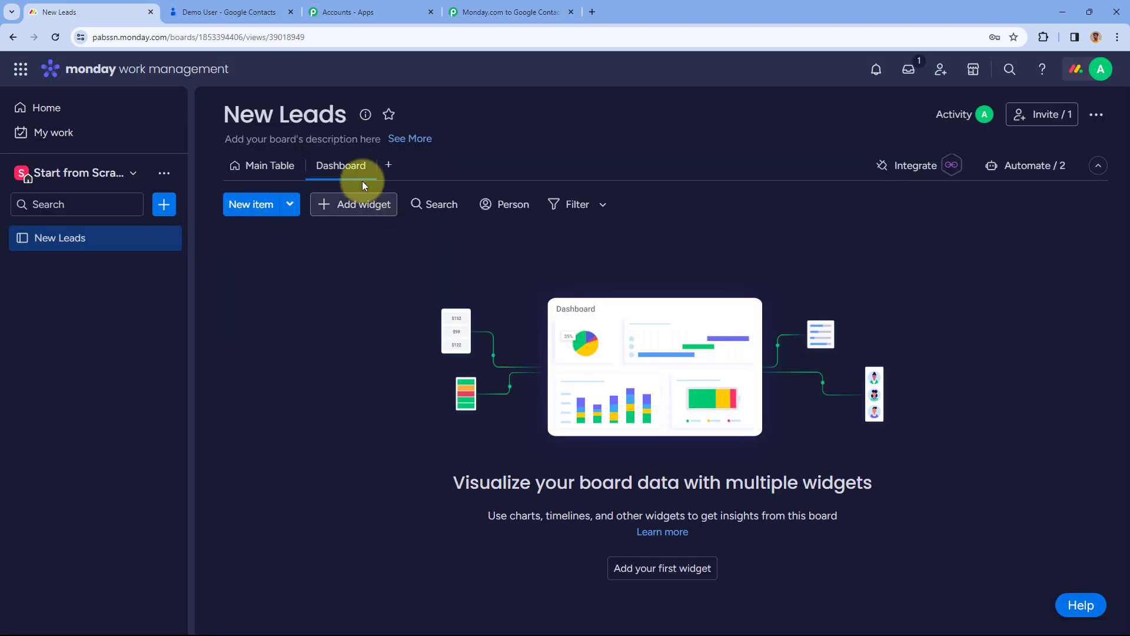
Add item 'Test User' with first name Test, last name User, e-mail, phone and company Google
{"action": "left_click", "coordinate": [252, 206]}
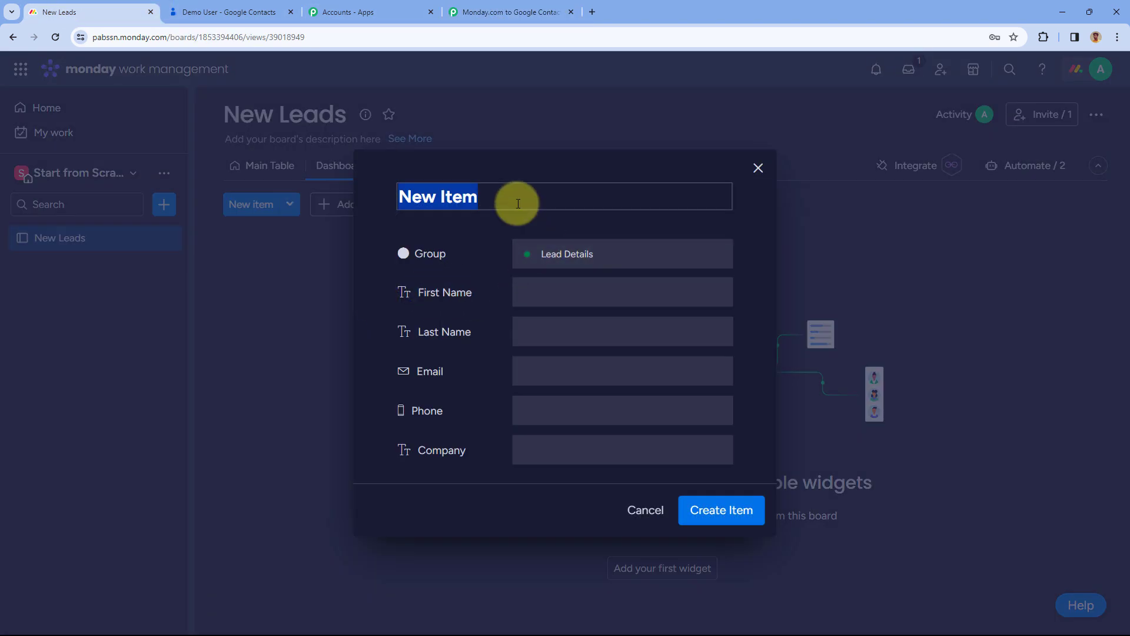
{"action": "type", "text": "Test Us"}
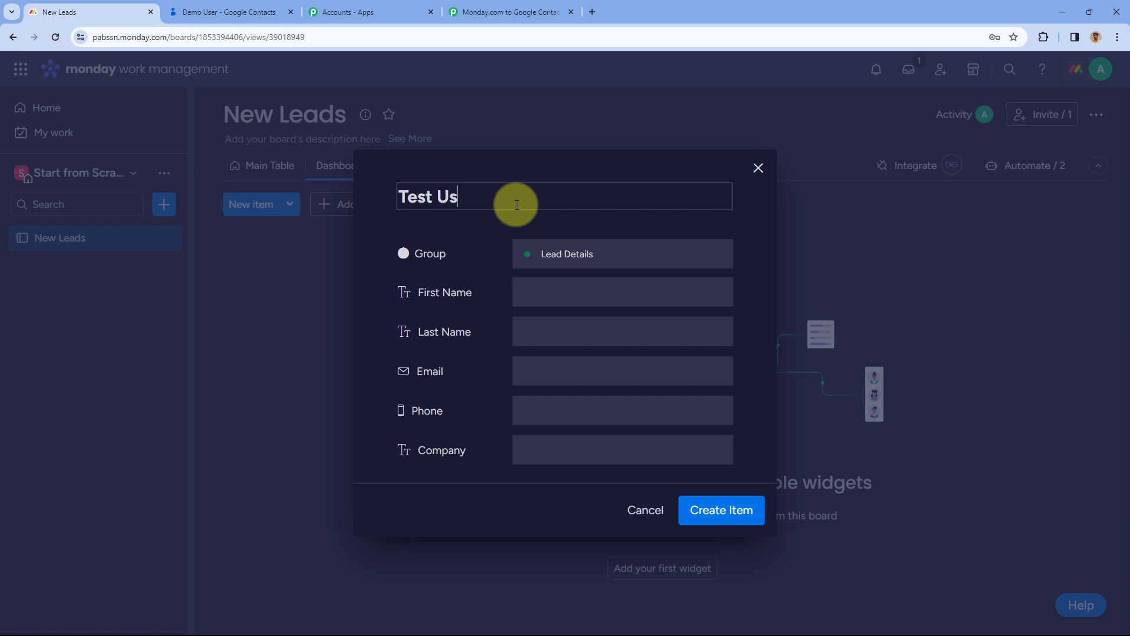
{"action": "type", "text": "er"}
{"action": "left_click", "coordinate": [568, 294]}
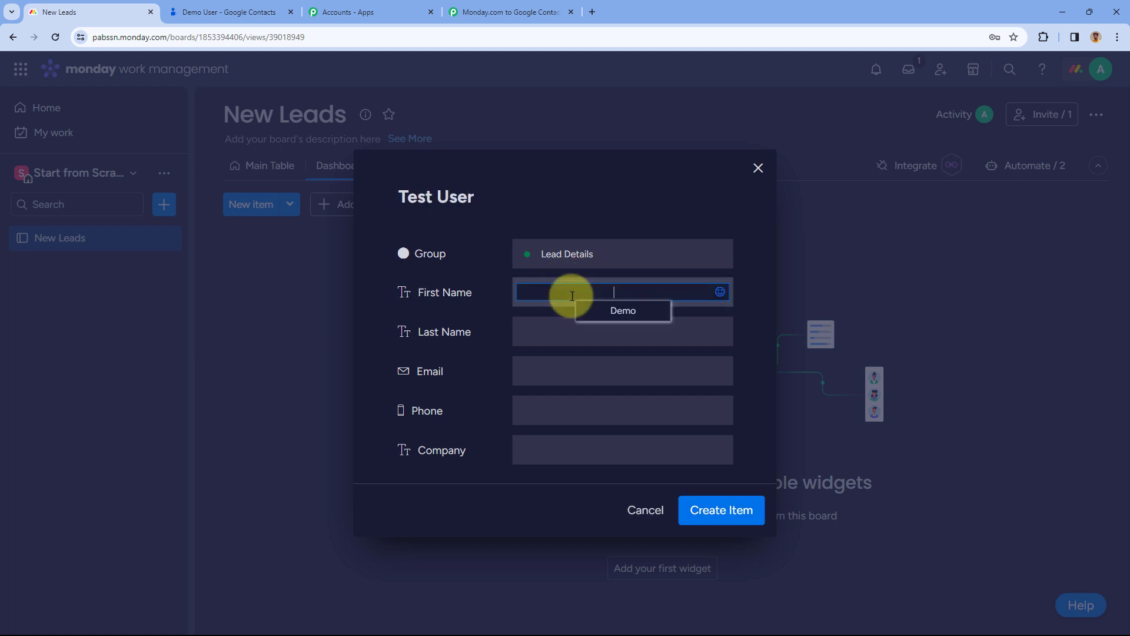
{"action": "type", "text": "Test"}
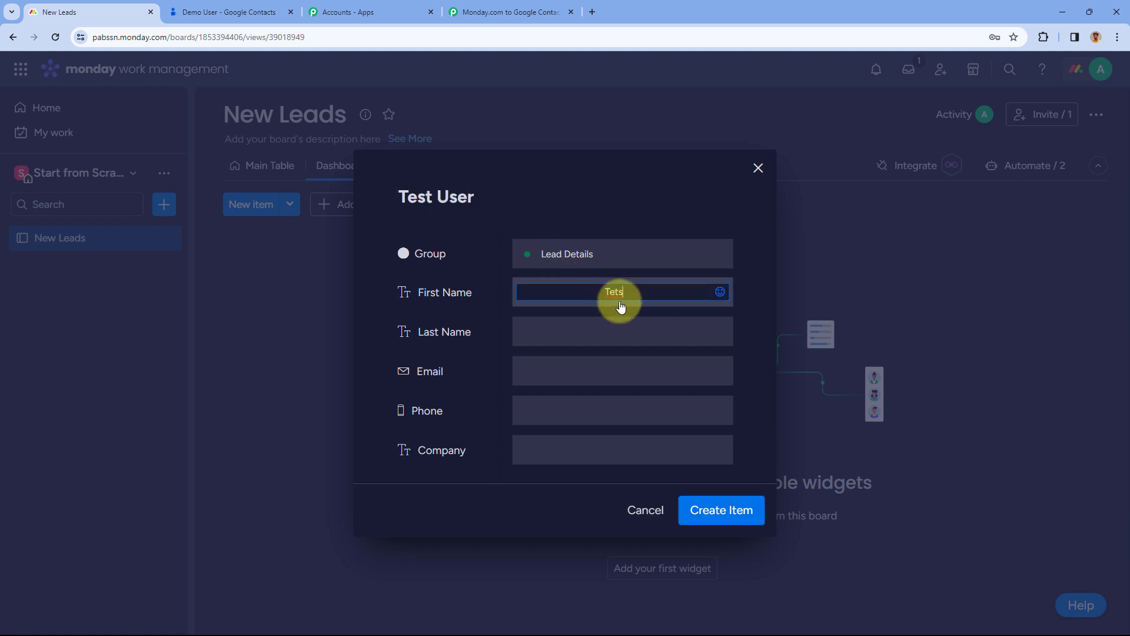
{"action": "left_click", "coordinate": [612, 323]}
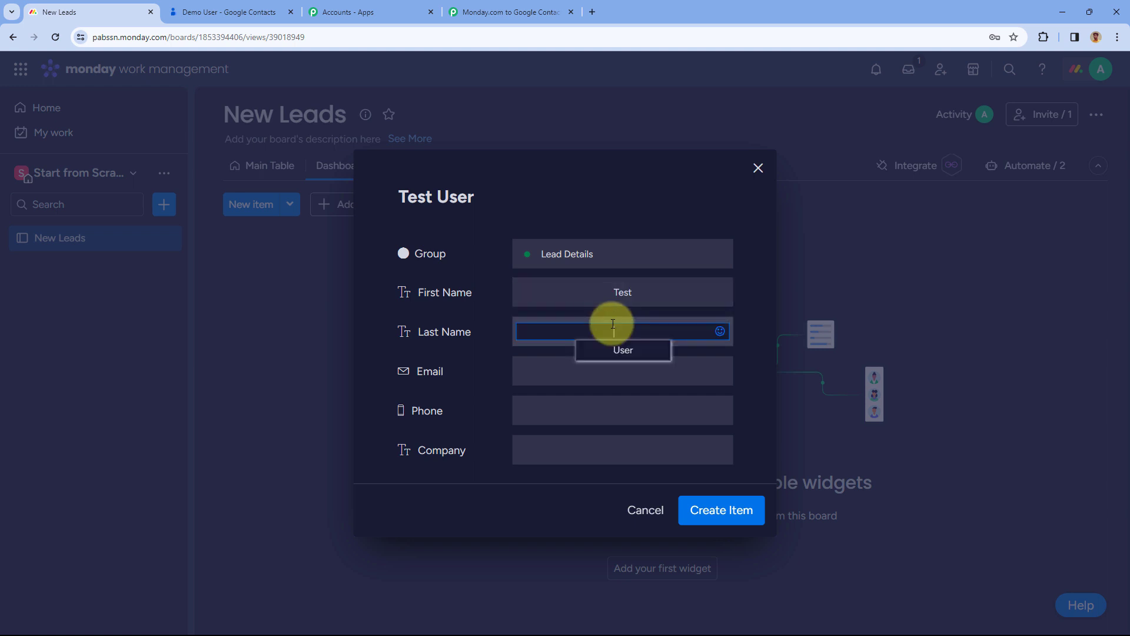
{"action": "type", "text": "User"}
{"action": "left_click", "coordinate": [601, 382]}
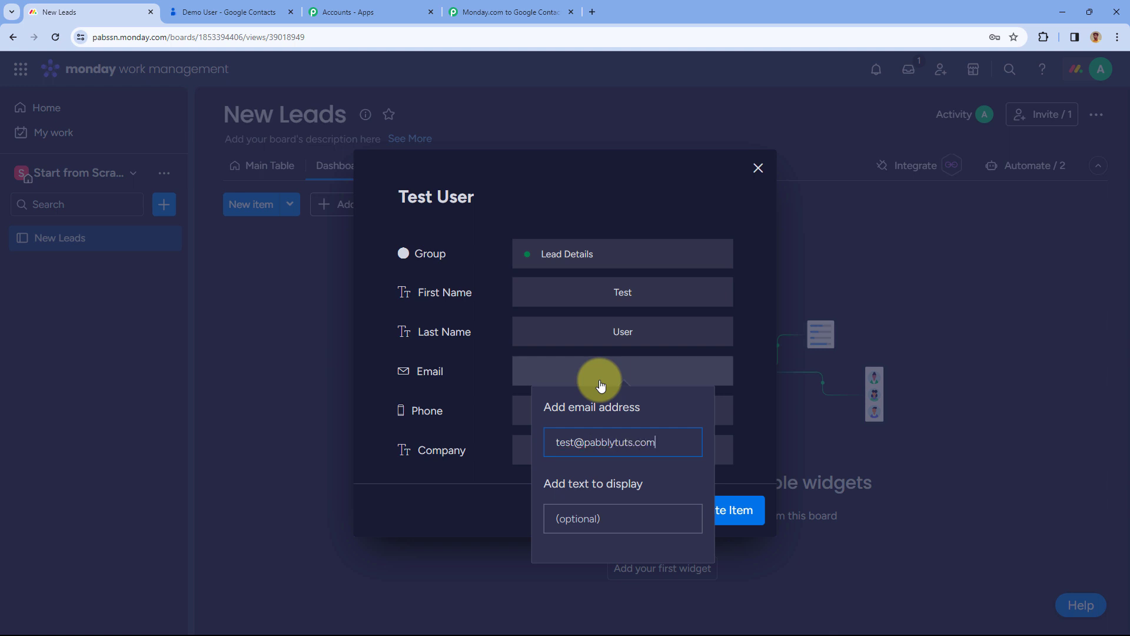
{"action": "left_click", "coordinate": [523, 415]}
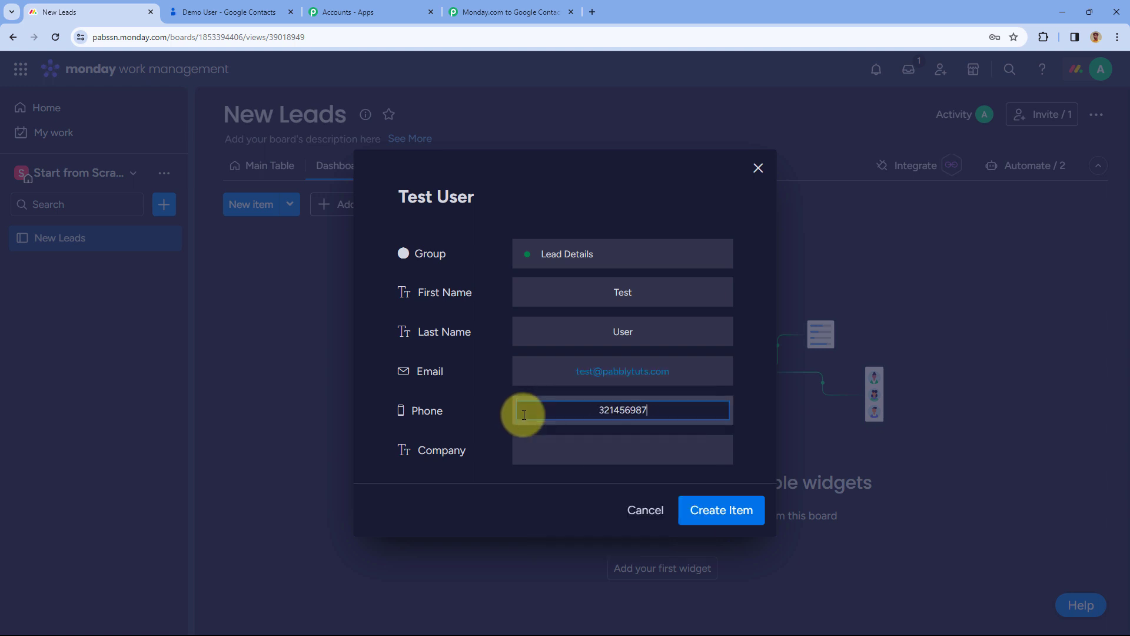
{"action": "left_click", "coordinate": [608, 454]}
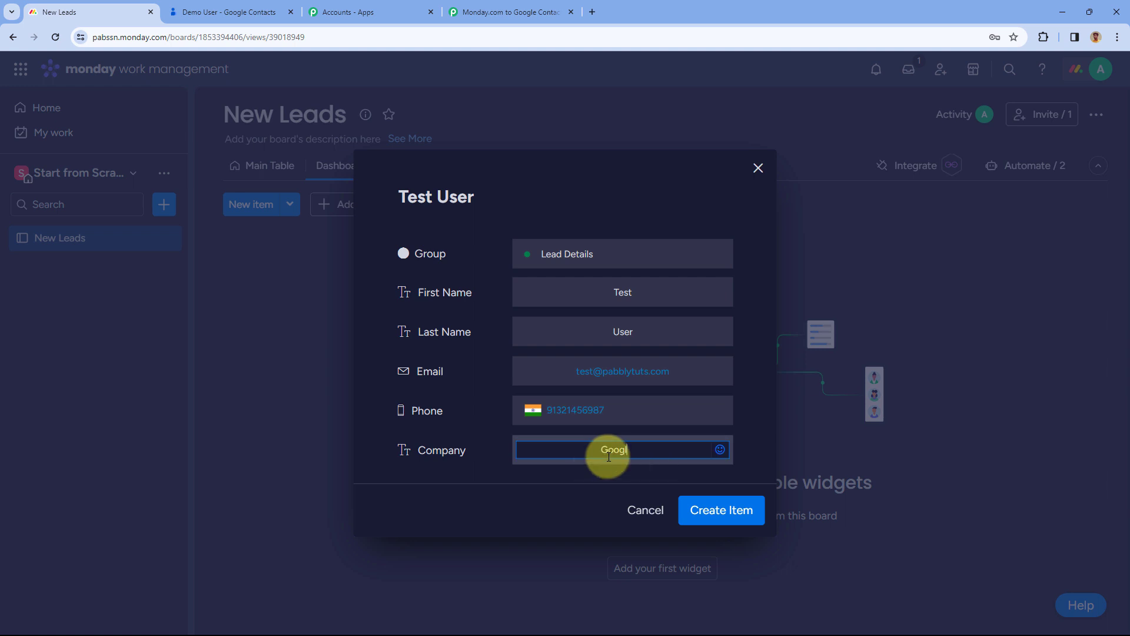
{"action": "left_click", "coordinate": [723, 509]}
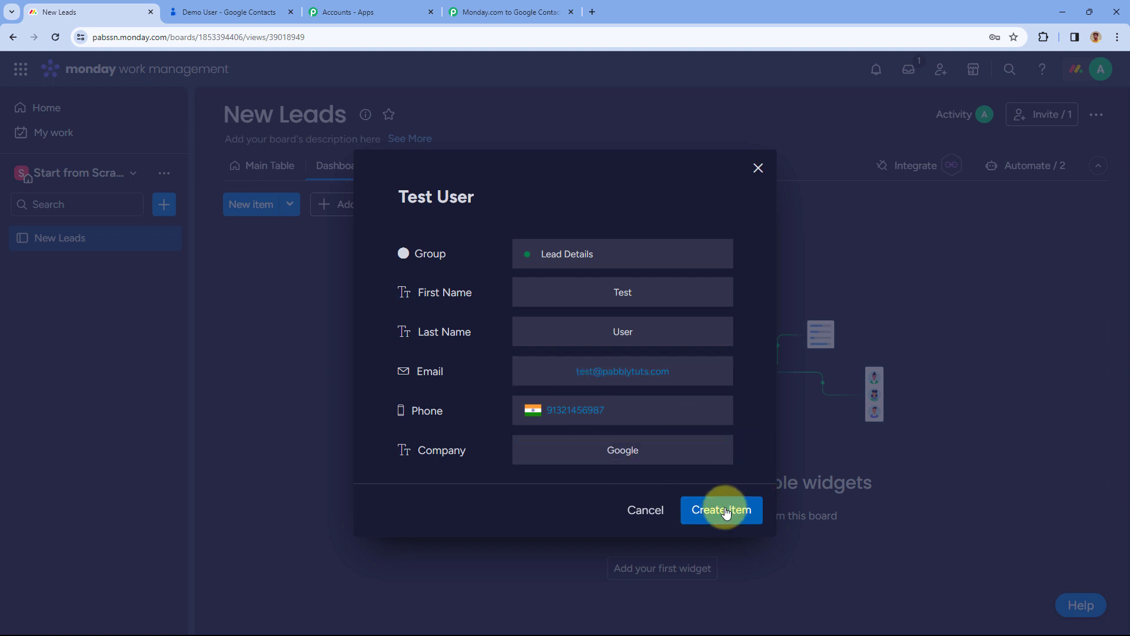
{"action": "left_click", "coordinate": [272, 175]}
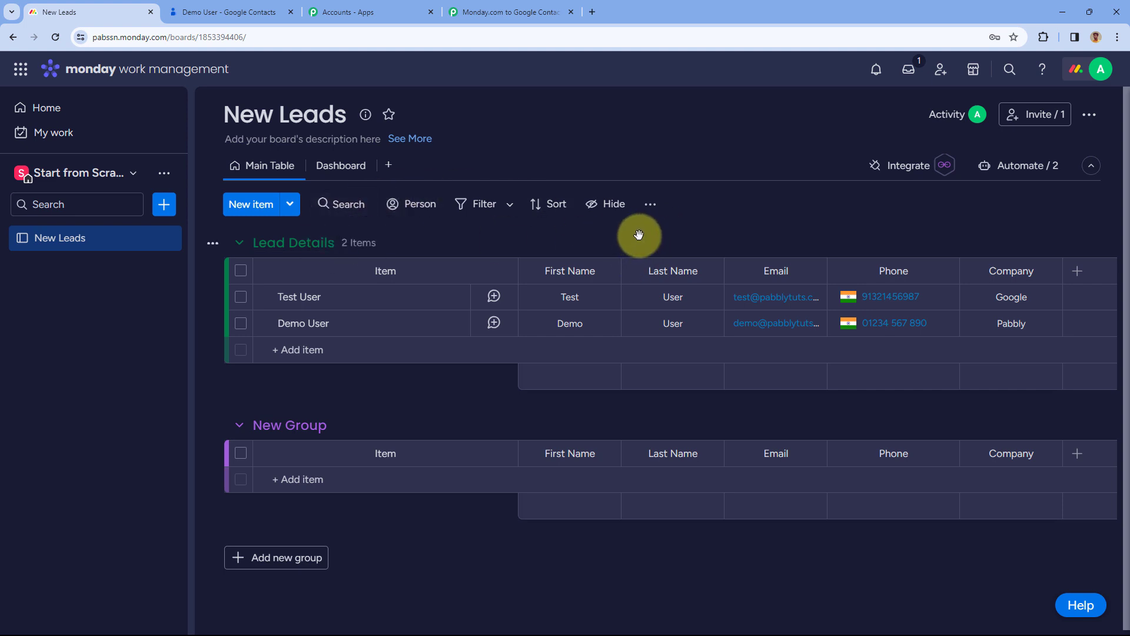
{"action": "left_click", "coordinate": [255, 4]}
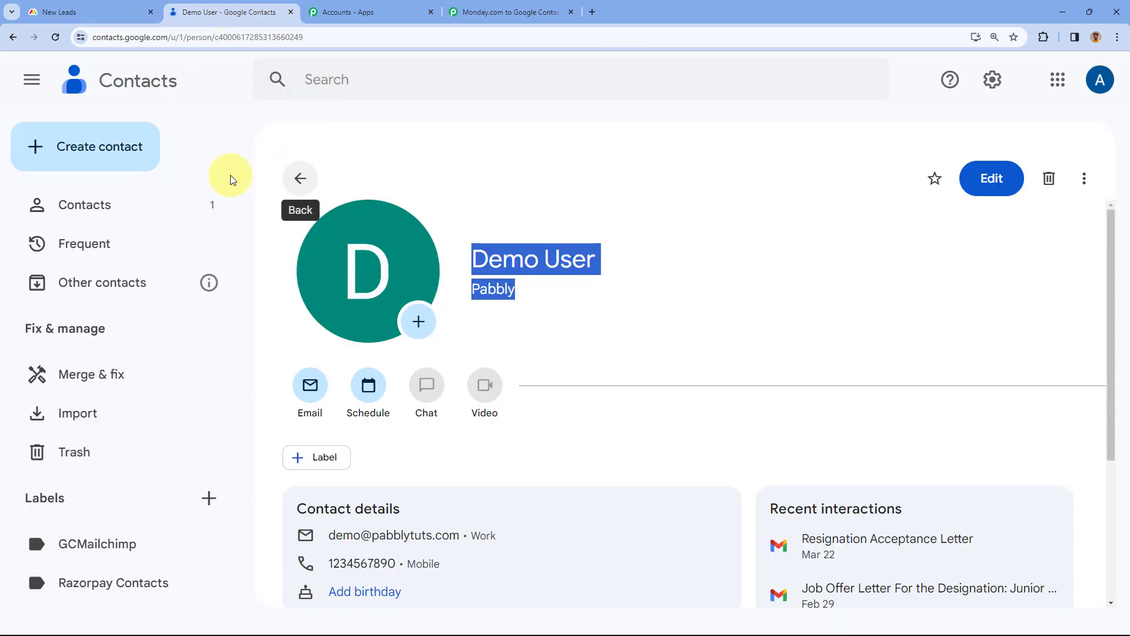
Reload Google Contacts and confirm Test User appears with company Google
{"action": "left_click", "coordinate": [129, 203]}
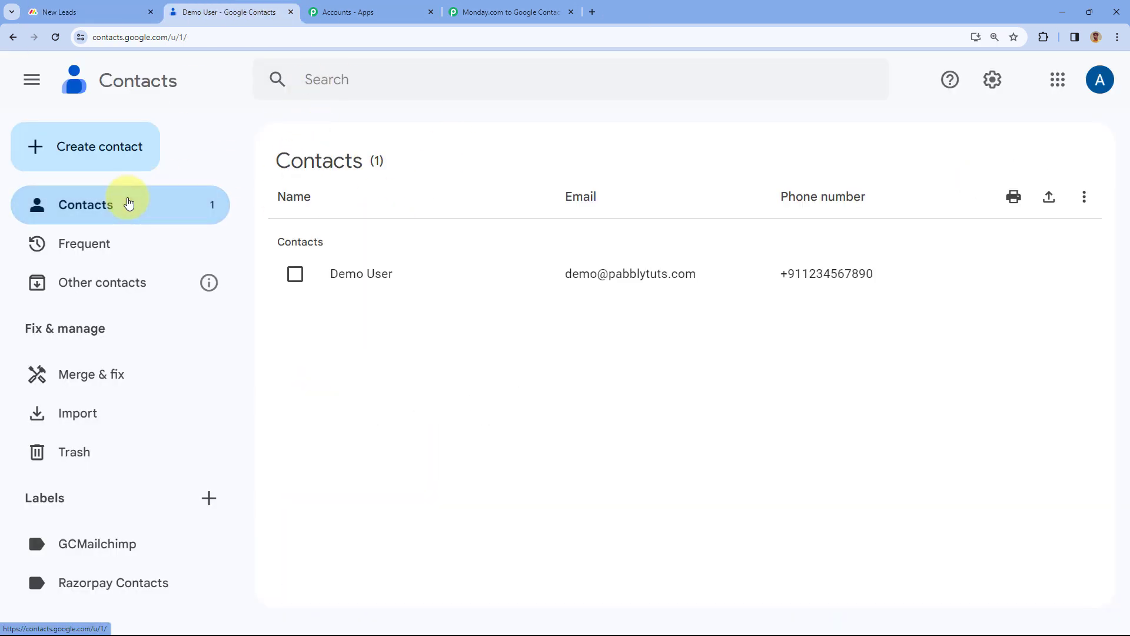
{"action": "left_click", "coordinate": [52, 37]}
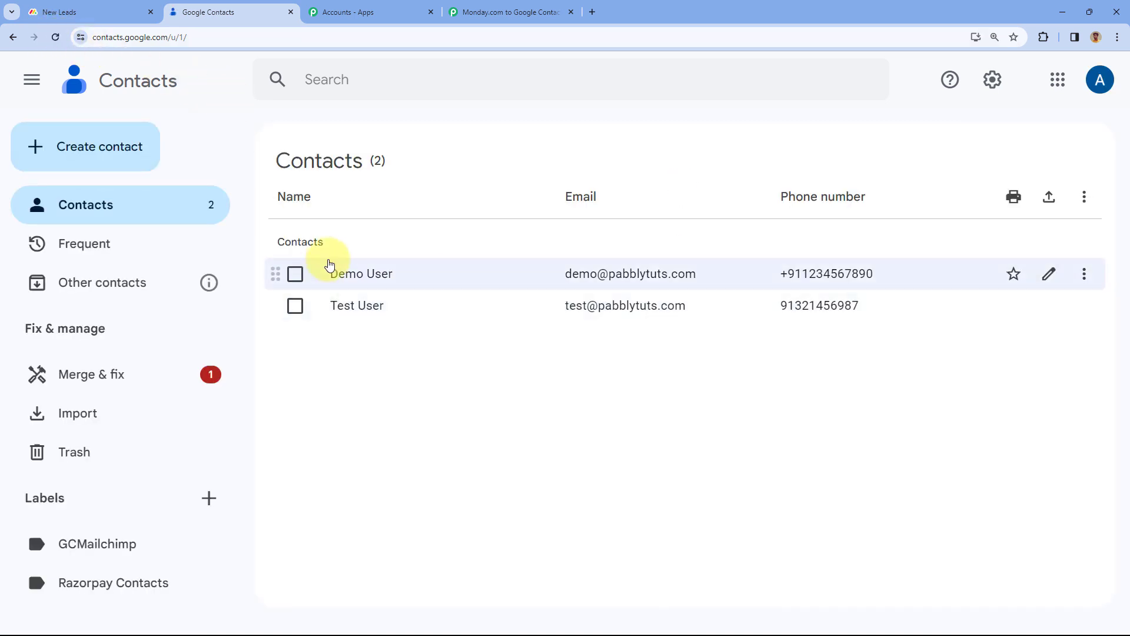
{"action": "left_click", "coordinate": [363, 306]}
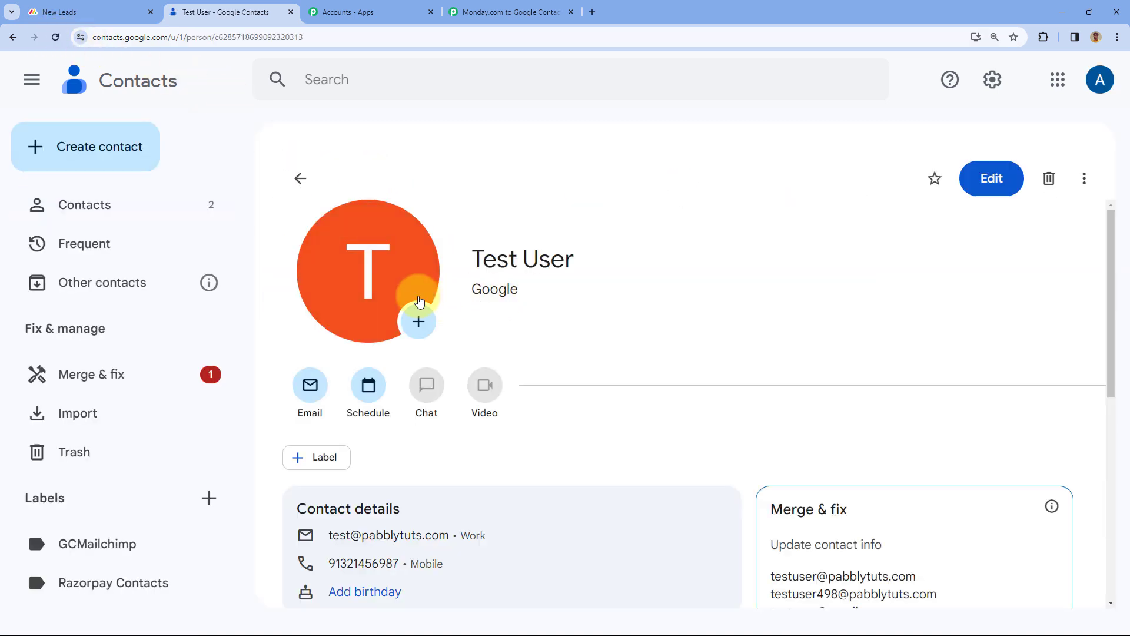
{"action": "scroll", "coordinate": [570, 282], "scroll_direction": "down", "scroll_amount": 1}
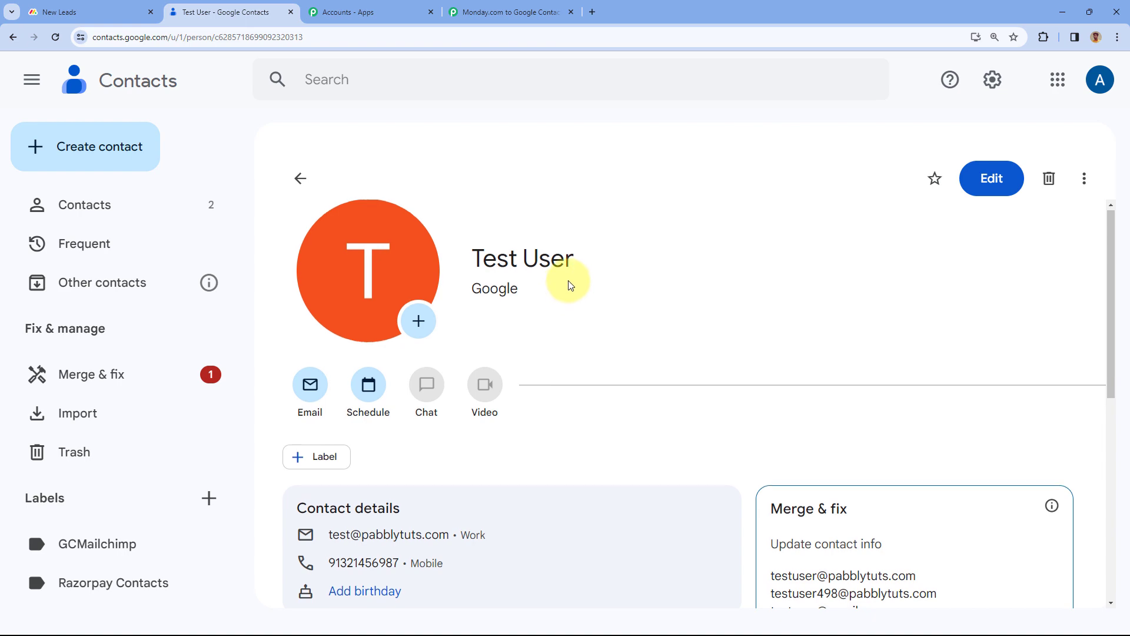
{"action": "left_click_drag", "start_coordinate": [592, 206], "coordinate": [468, 215]}
{"action": "double_click", "coordinate": [539, 293]}
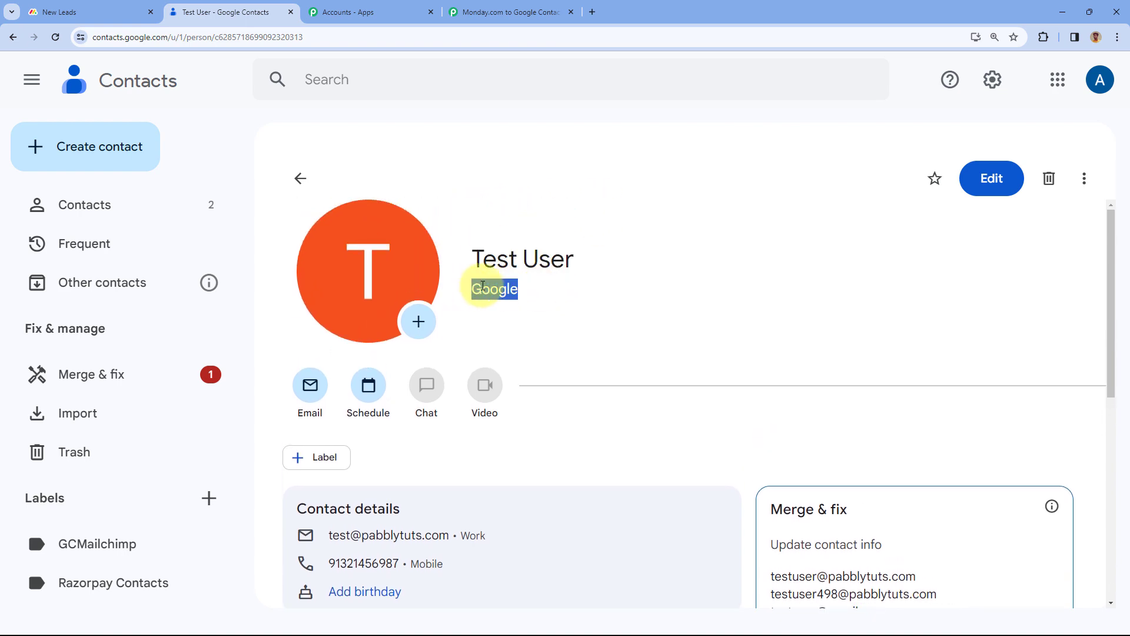
{"action": "scroll", "coordinate": [553, 306], "scroll_direction": "down", "scroll_amount": 5}
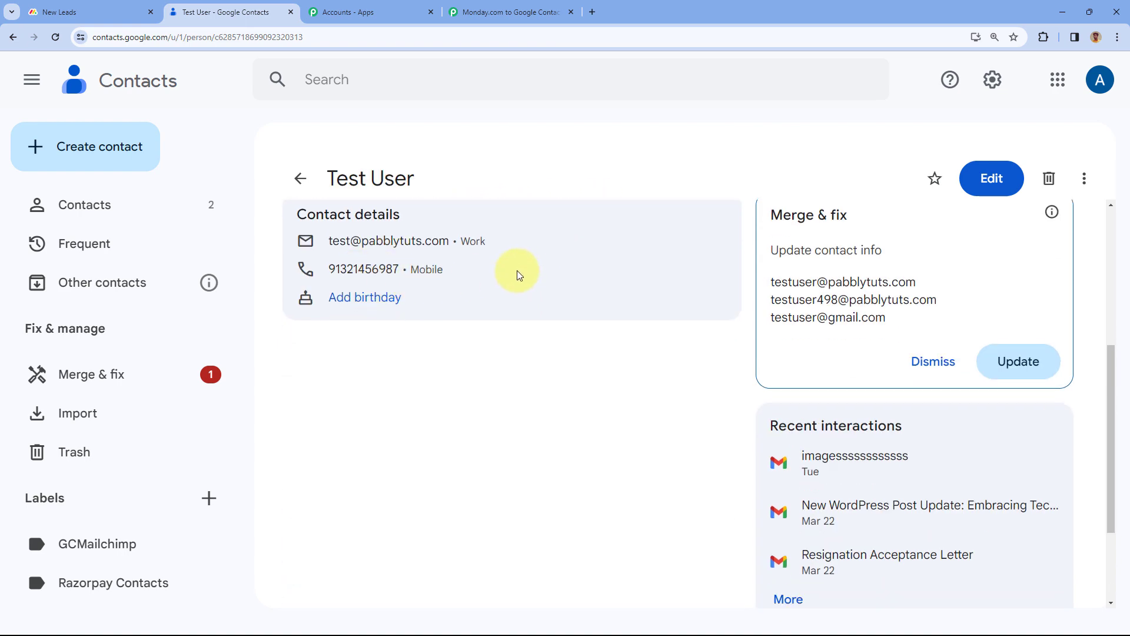
{"action": "scroll", "coordinate": [517, 271], "scroll_direction": "up", "scroll_amount": 5}
{"action": "left_click", "coordinate": [506, 12]}
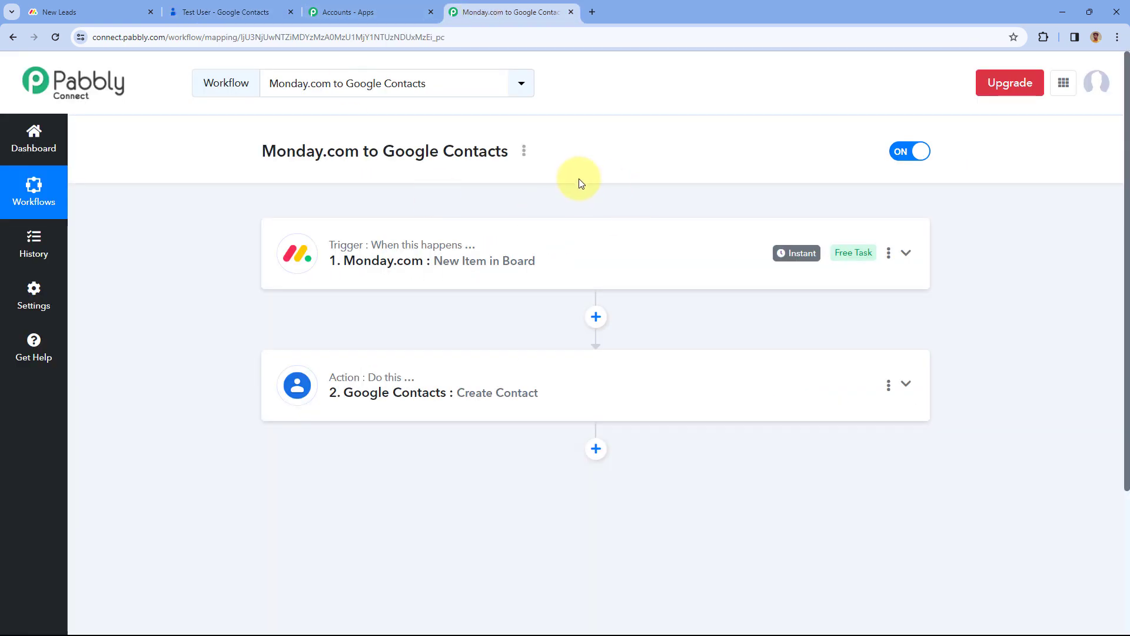